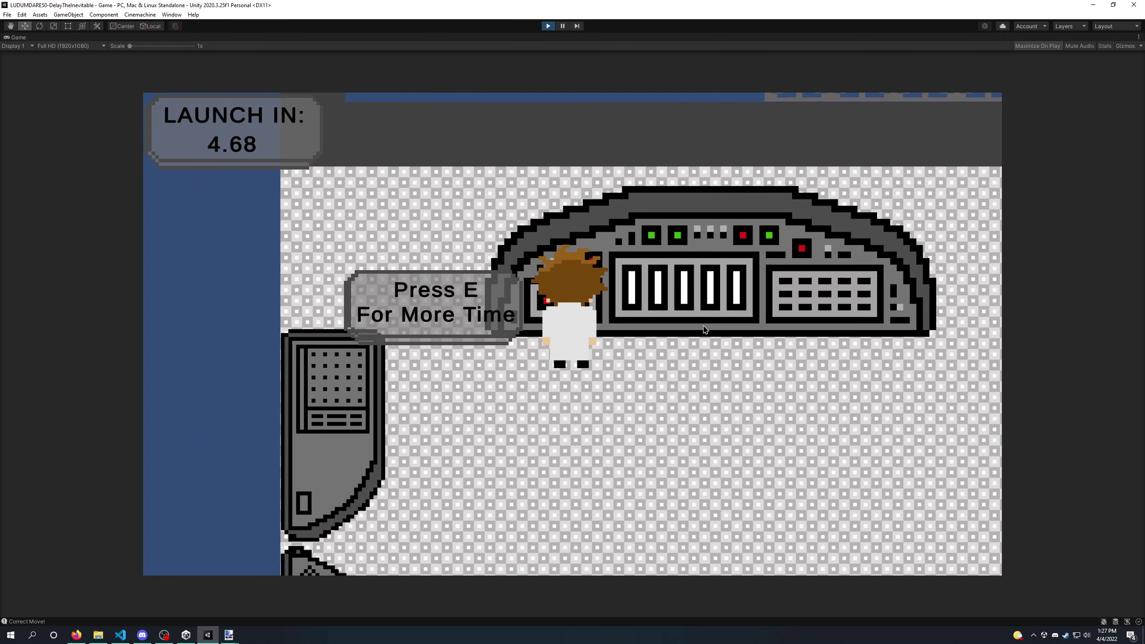
# Step: Add launch time at the main console and walk the character to the pipe console to start the pipe puzzle
pyautogui.press('e')
pyautogui.press('a')
pyautogui.press('s')
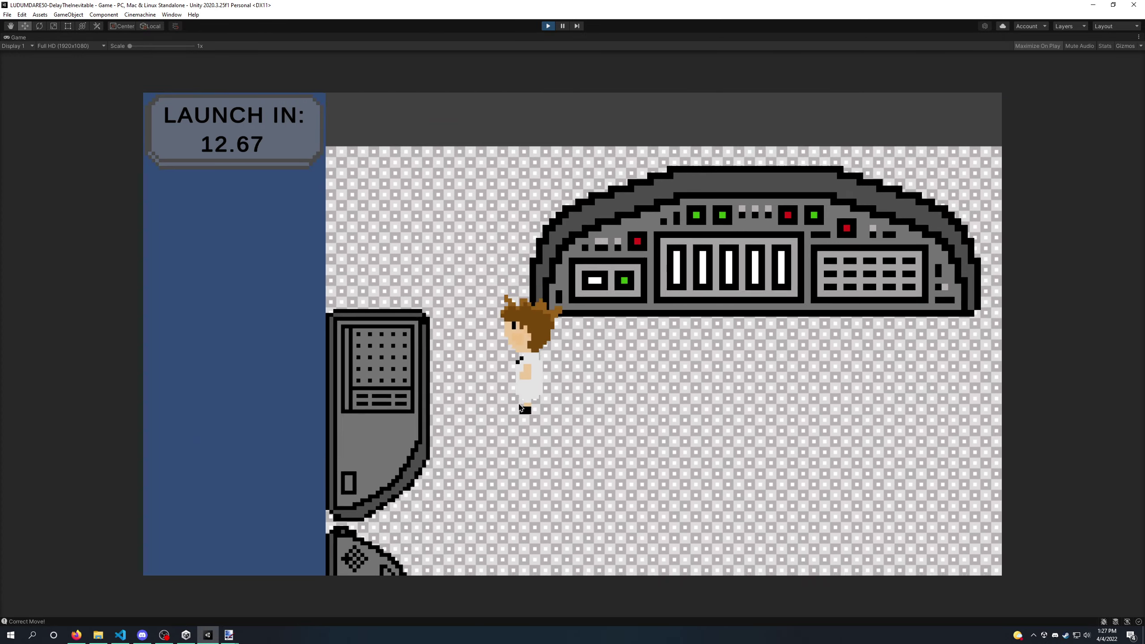
pyautogui.press('e')
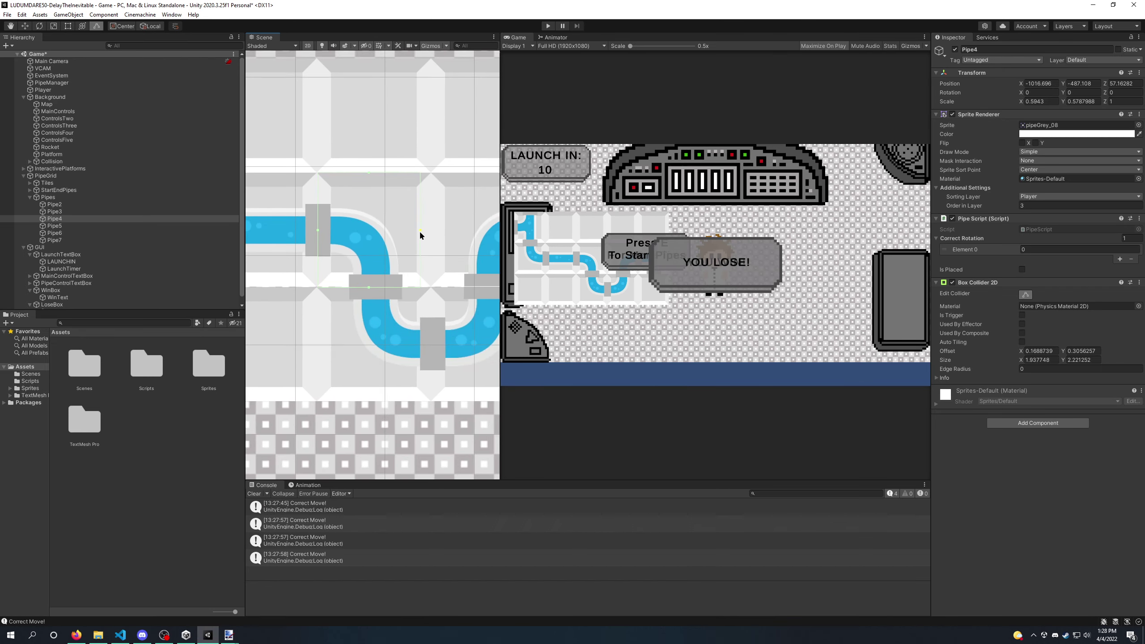
# Step: Restart play mode and test both consoles again, adding launch time and starting the pipe puzzle
pyautogui.moveTo(427, 232); pyautogui.dragTo(431, 232)
pyautogui.click(548, 25)
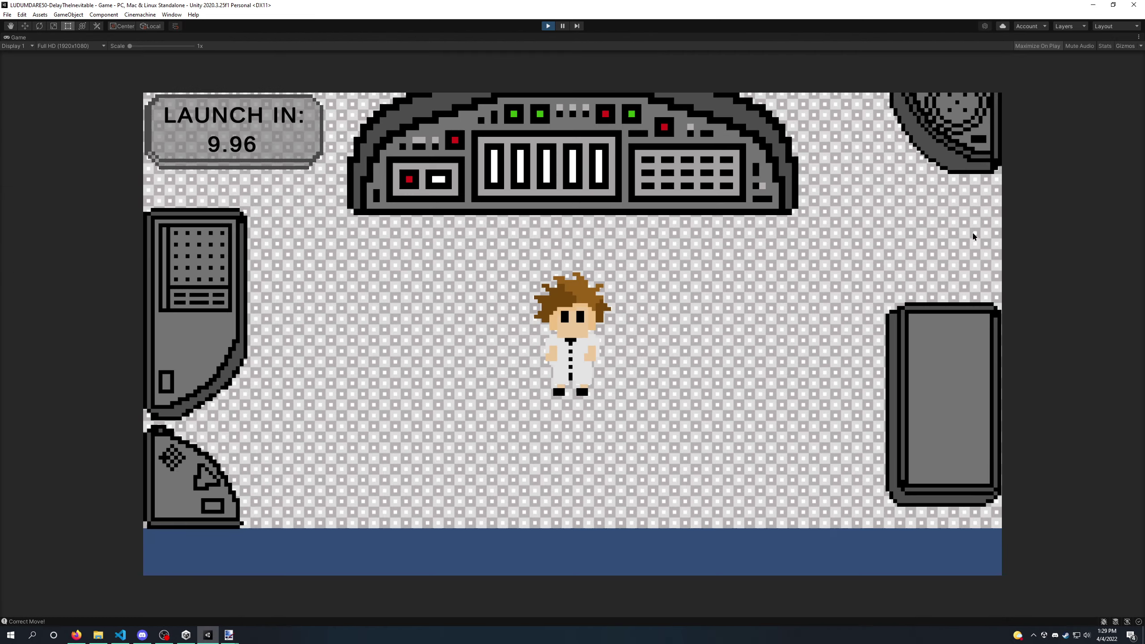
pyautogui.press('w')
pyautogui.press('e')
pyautogui.press('s')
pyautogui.press('a')
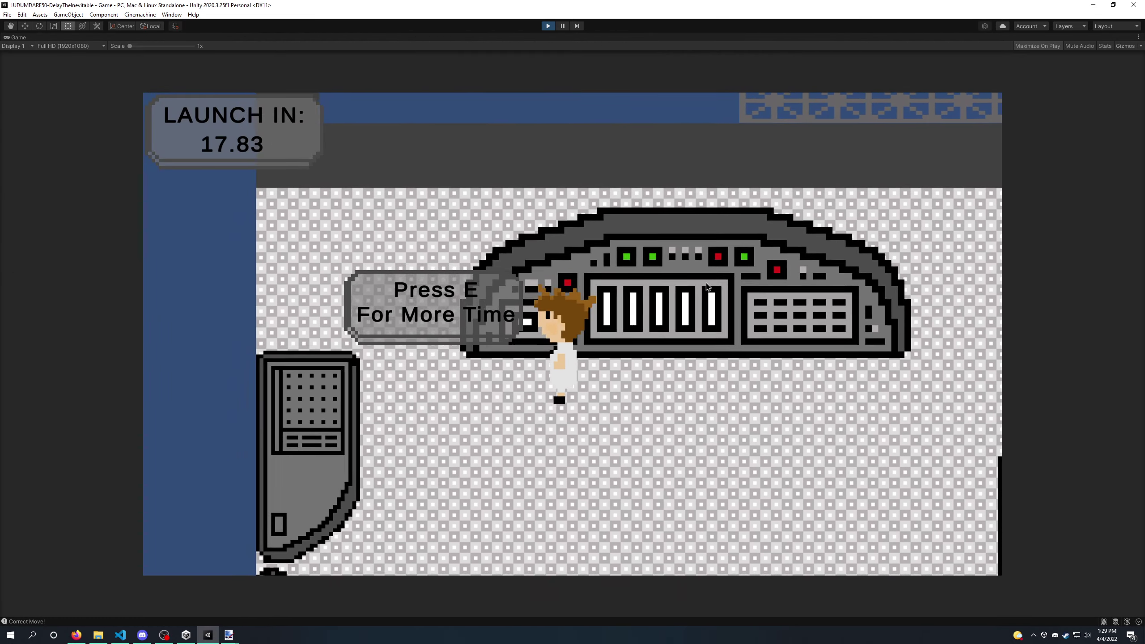
pyautogui.press('e')
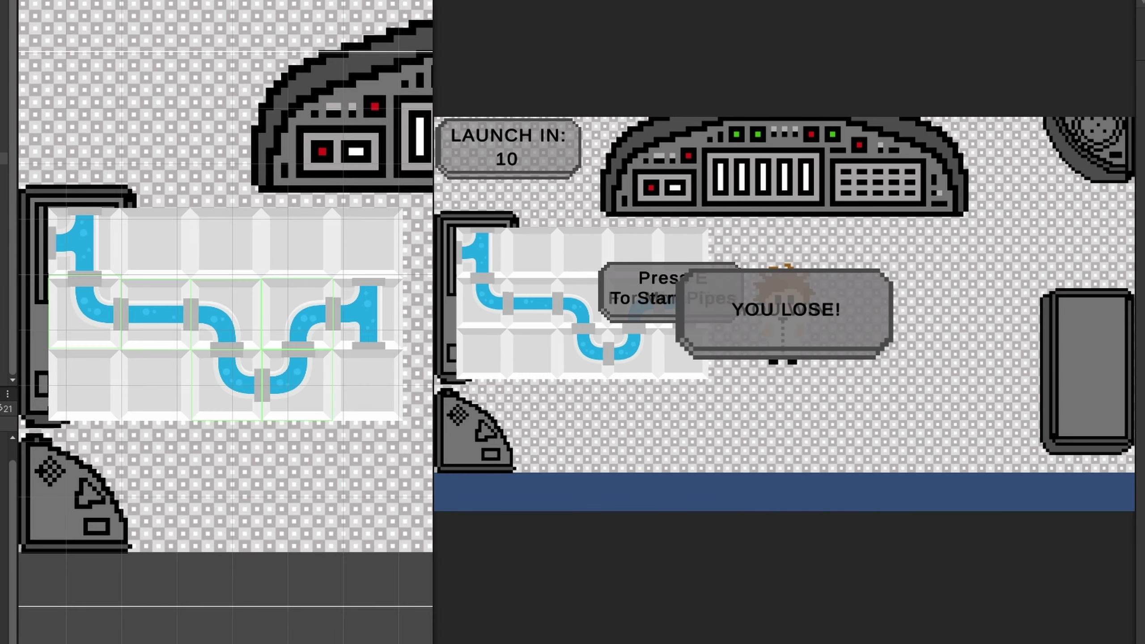
# Step: Move the whole pipe grid to the right and slightly up in the scene so it clears the pipe console
pyautogui.click(236, 248)
pyautogui.moveTo(284, 314); pyautogui.dragTo(380, 316)
pyautogui.moveTo(320, 259); pyautogui.dragTo(324, 247)
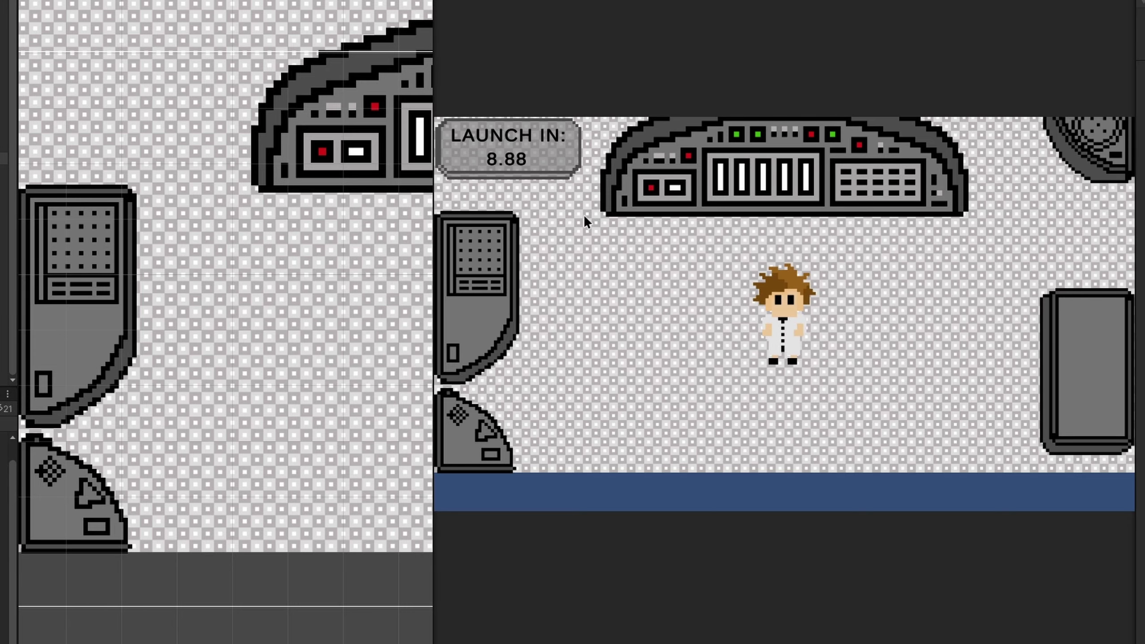
# Step: Playtest the moved grid by adding launch time at the main console and walking to the pipe console
pyautogui.press('a')
pyautogui.press('w')
pyautogui.press('e')
pyautogui.press('a')
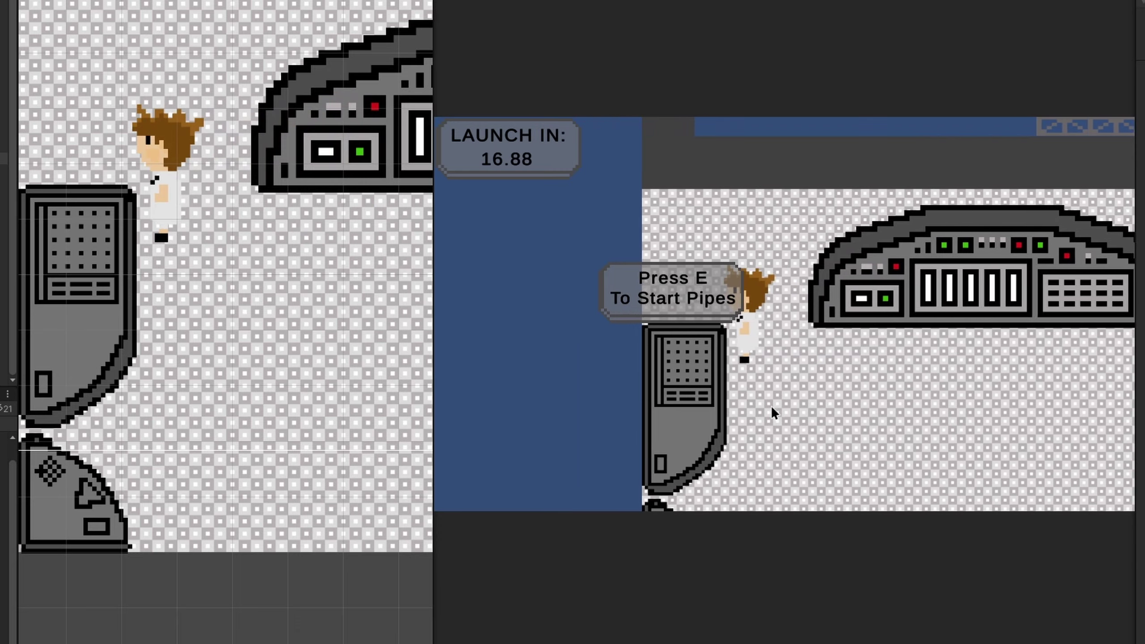
# Step: Test rotating the first elbow pipe in the puzzle, and stop play mode
pyautogui.click(795, 399)
pyautogui.click(843, 408)
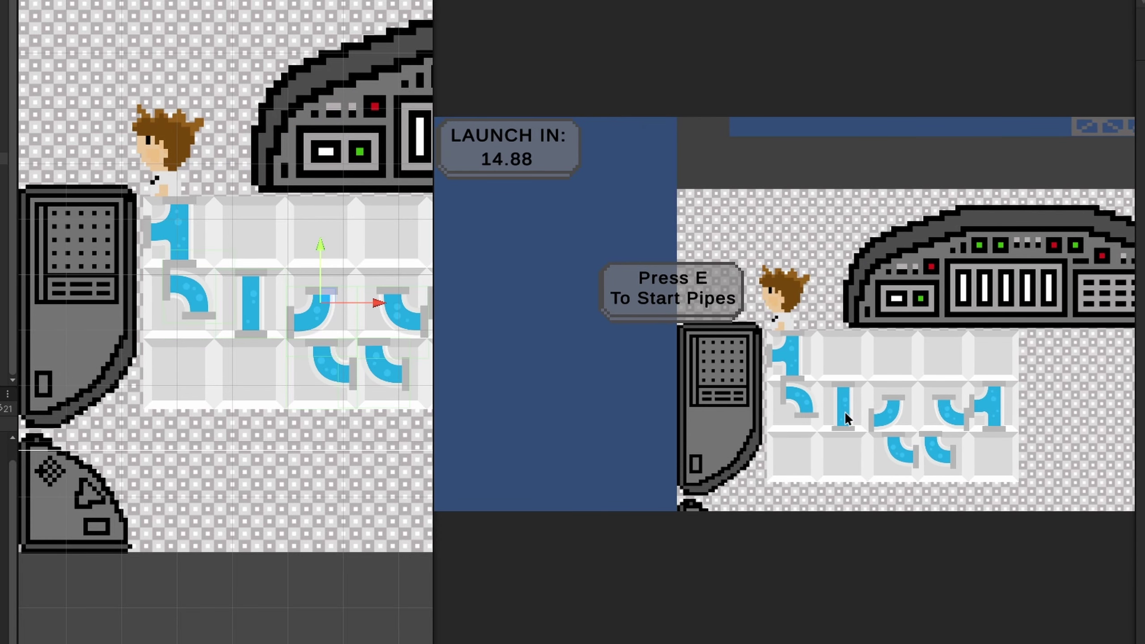
pyautogui.click(807, 408)
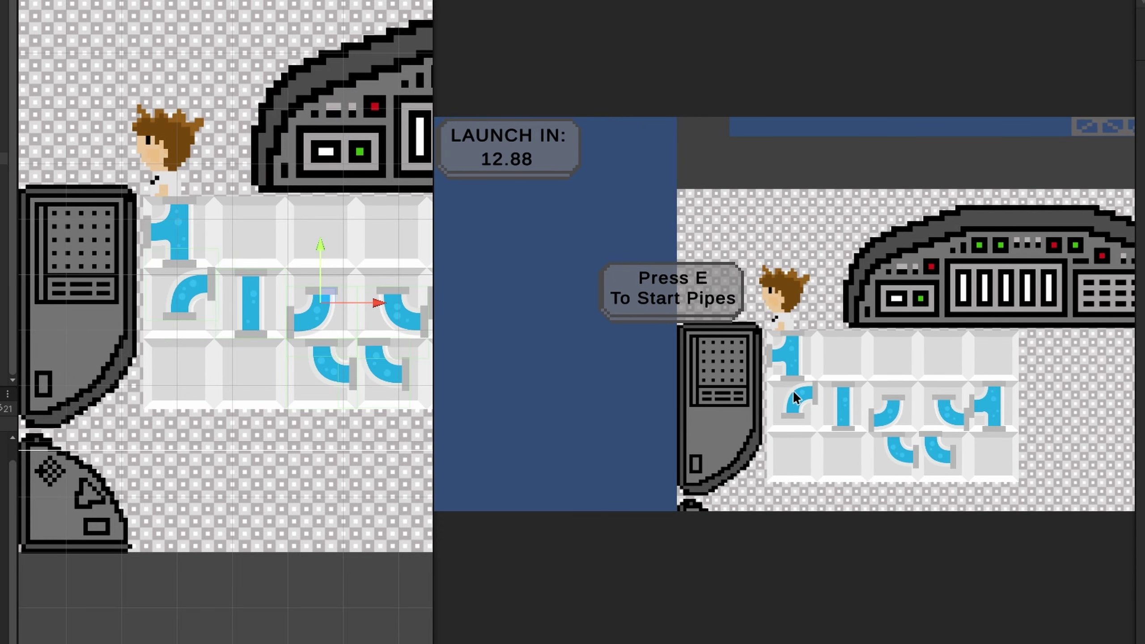
pyautogui.hotkey('ctrl', 'p')
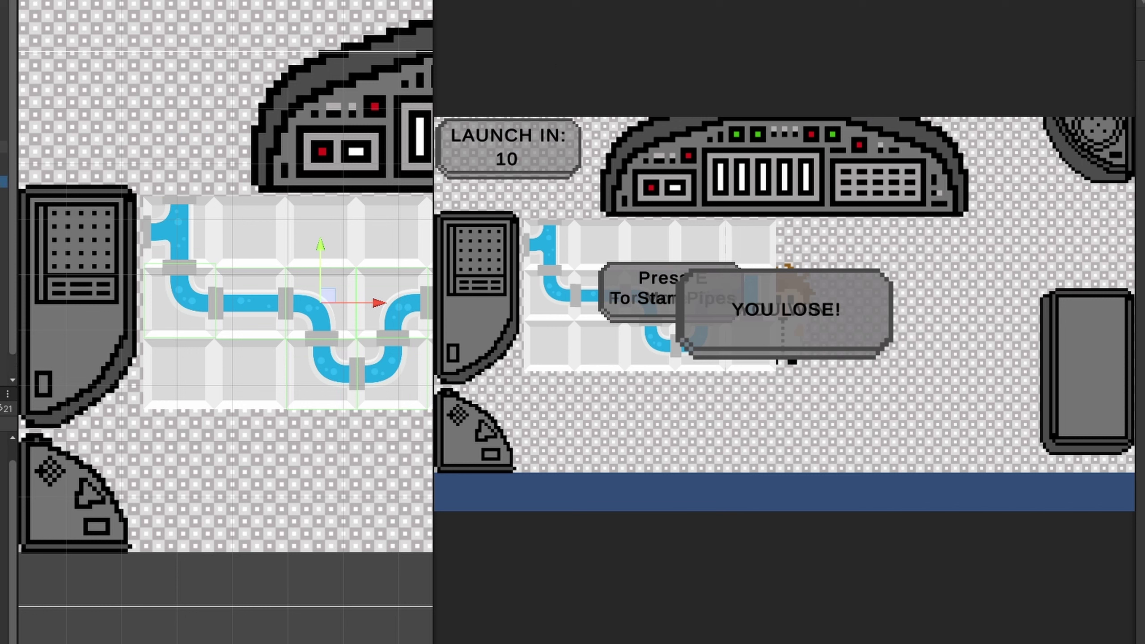
pyautogui.click(4, 170)
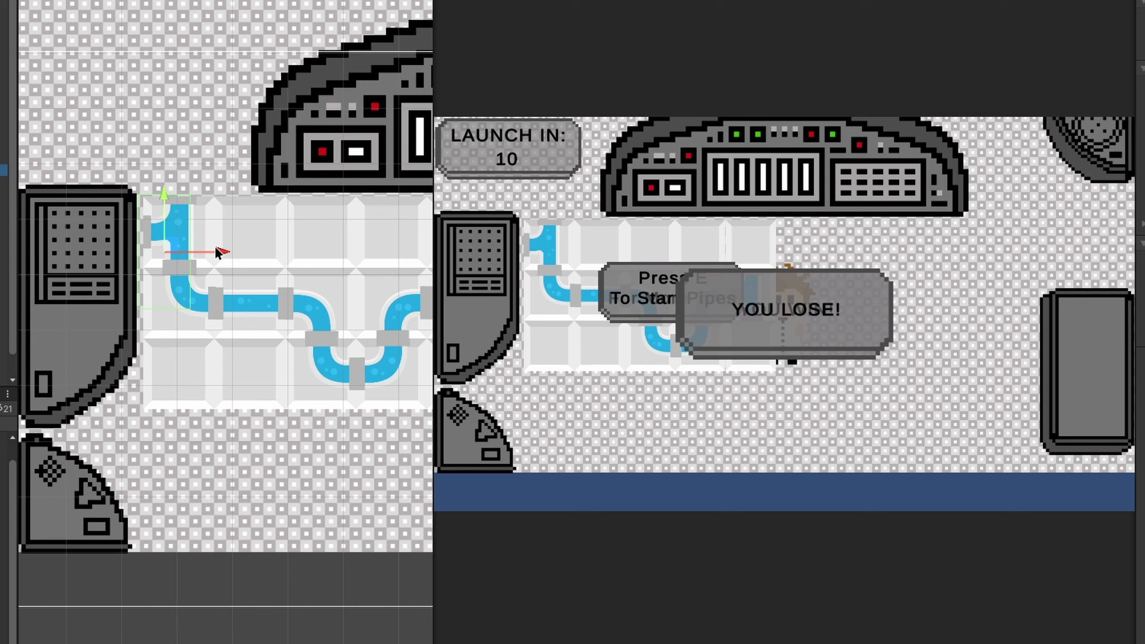
pyautogui.moveTo(216, 251); pyautogui.dragTo(193, 263)
pyautogui.scroll(-4, 251, 277)
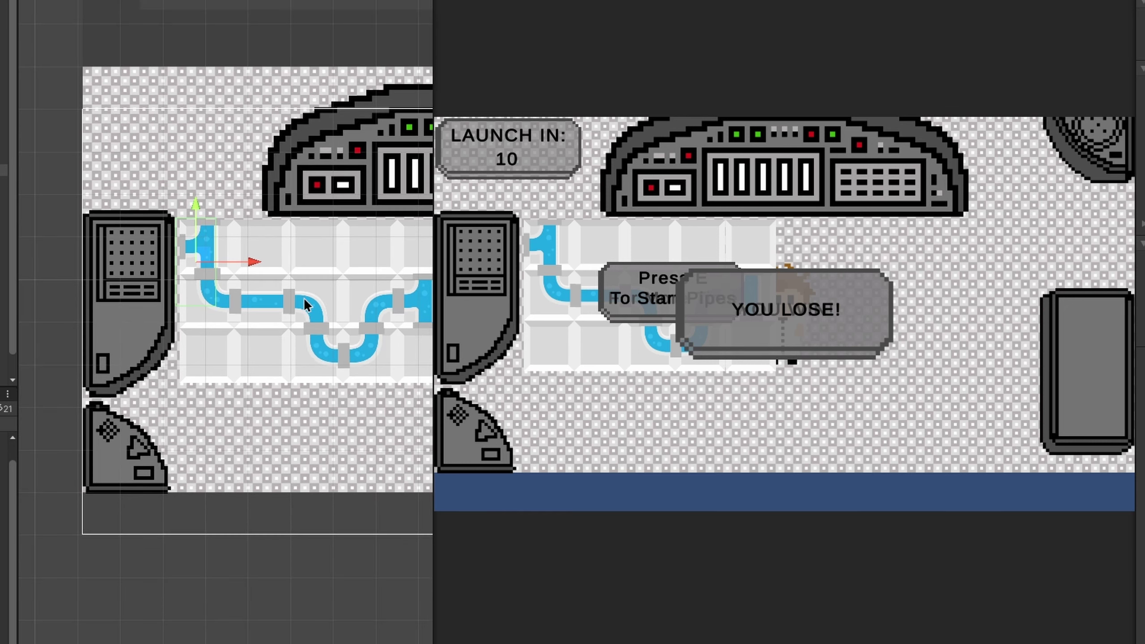
pyautogui.scroll(2, 340, 379)
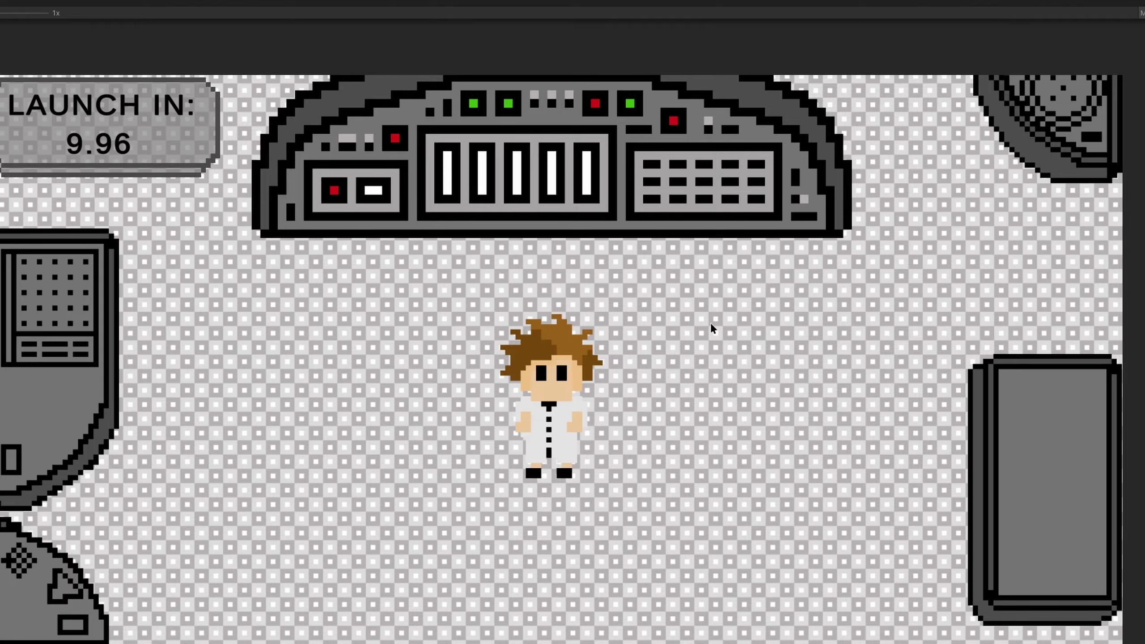
# Step: Add launch time at the main console and start the pipe puzzle in a new playtest
pyautogui.press('w')
pyautogui.press('e')
pyautogui.press('s')
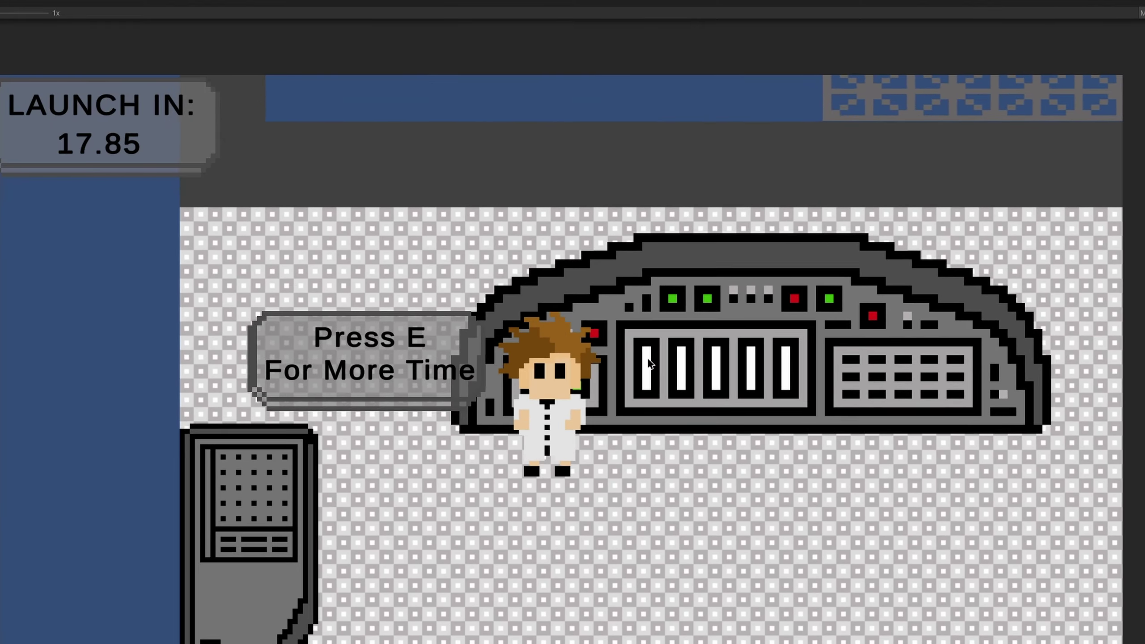
pyautogui.press('a')
pyautogui.press('e')
pyautogui.press('d')
pyautogui.press('d')
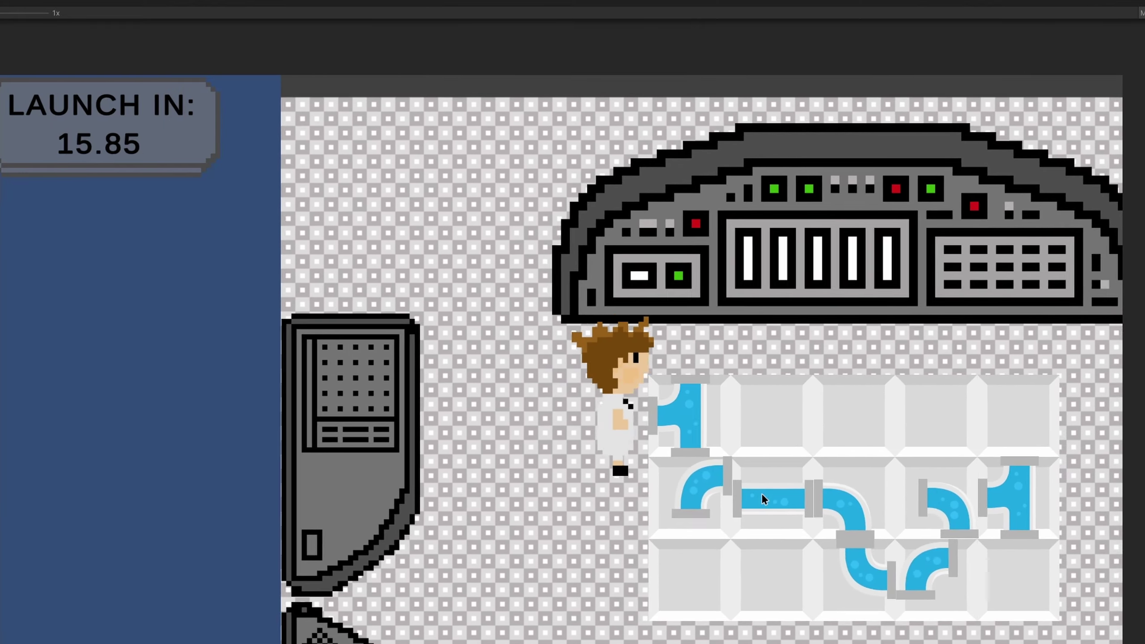
# Step: Walk up to the pipe grid and rotate the misaligned elbows to connect the water line from start to end
pyautogui.press('s')
pyautogui.press('d')
pyautogui.click(631, 357)
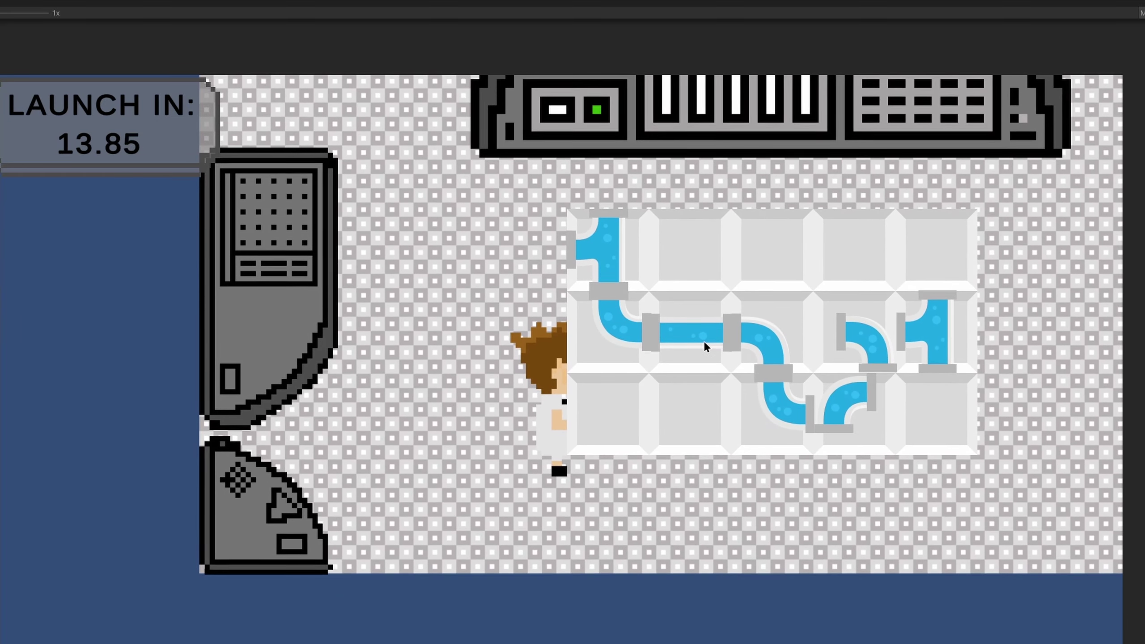
pyautogui.click(757, 348)
pyautogui.click(762, 351)
pyautogui.click(764, 352)
pyautogui.click(768, 356)
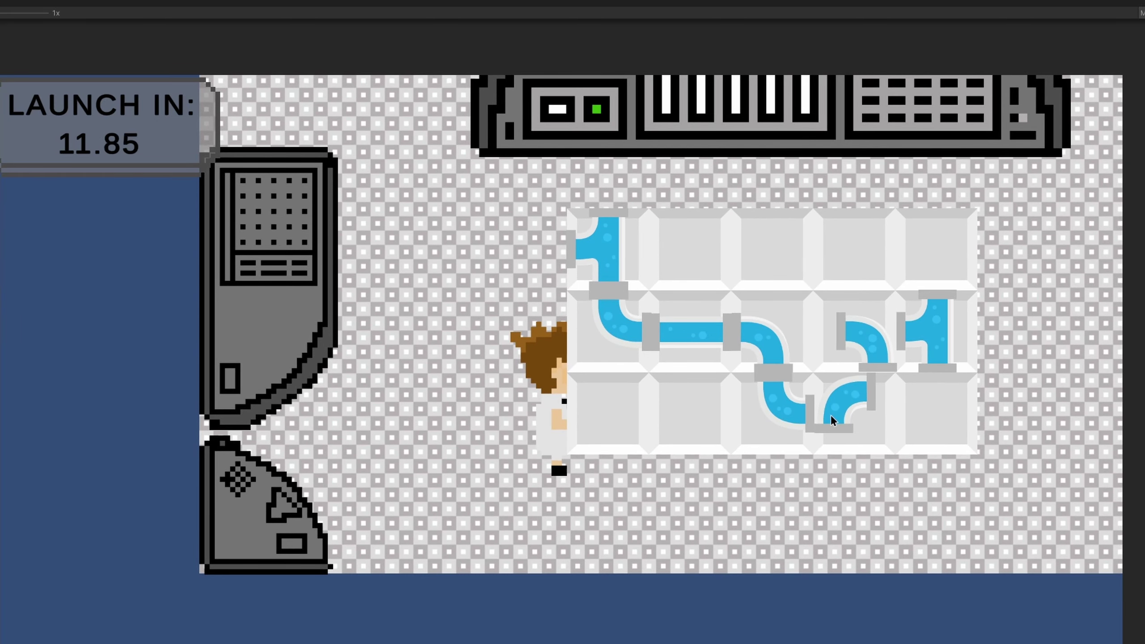
pyautogui.click(843, 401)
pyautogui.click(843, 401)
pyautogui.click(859, 335)
pyautogui.click(792, 367)
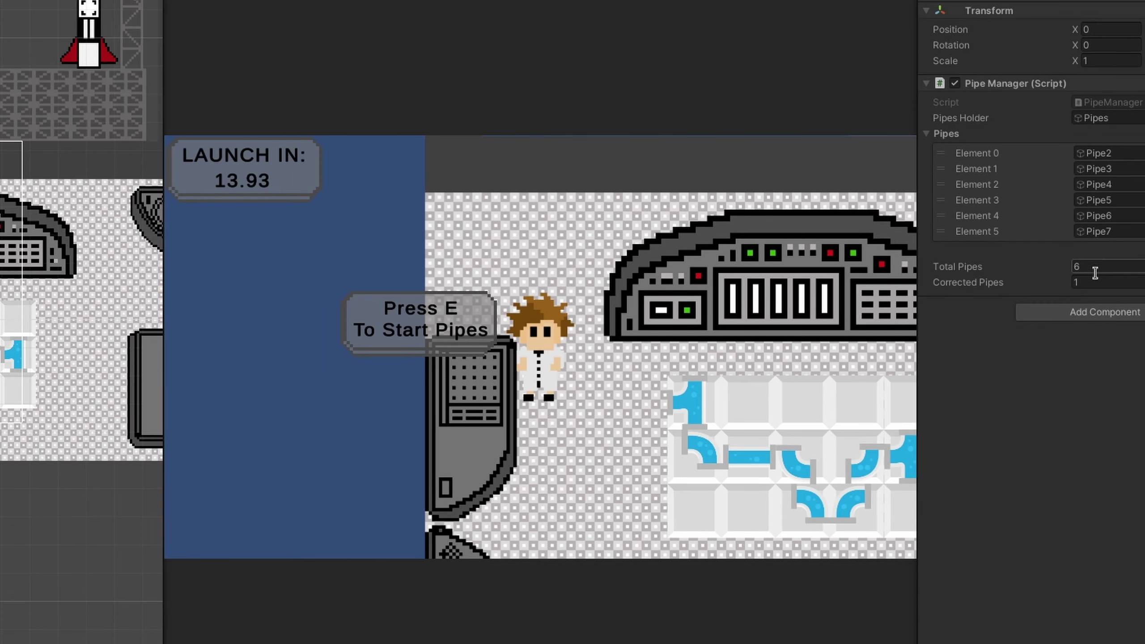
# Step: Walk to the pipe grid and rotate the first and third pipes so the line continues from the start pipe
pyautogui.press('d')
pyautogui.press('s')
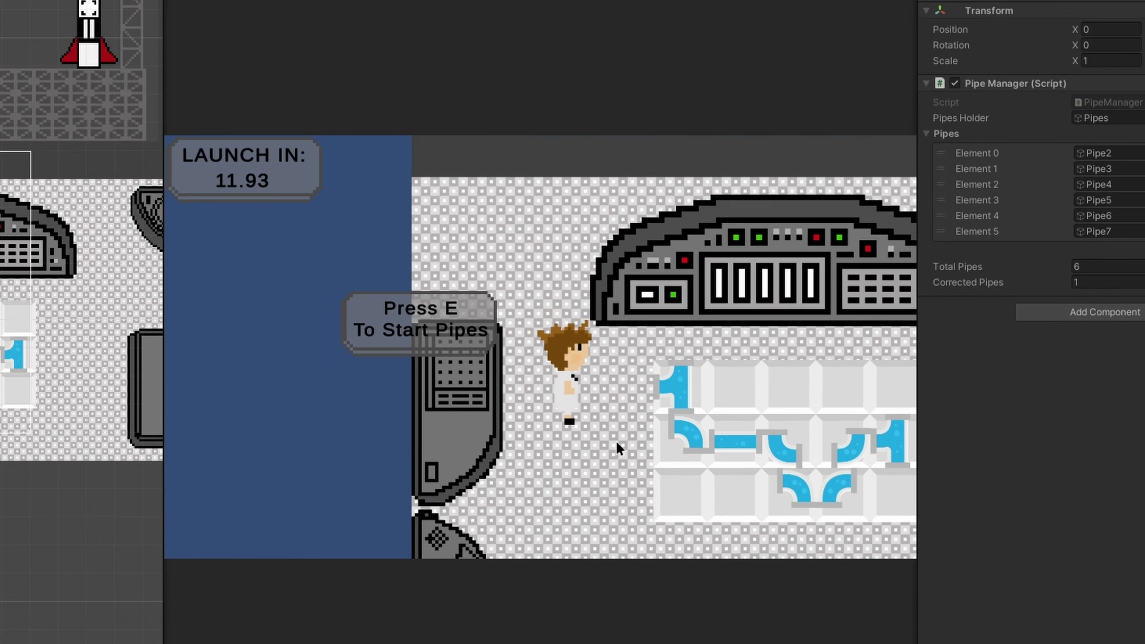
pyautogui.click(612, 339)
pyautogui.click(612, 337)
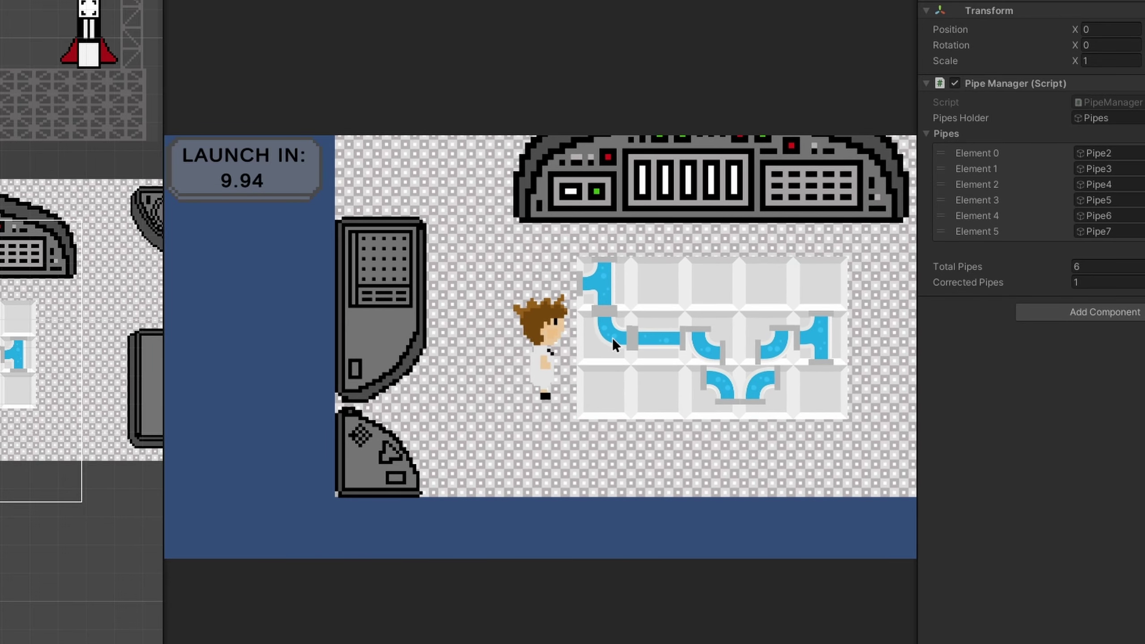
pyautogui.click(708, 343)
pyautogui.click(709, 344)
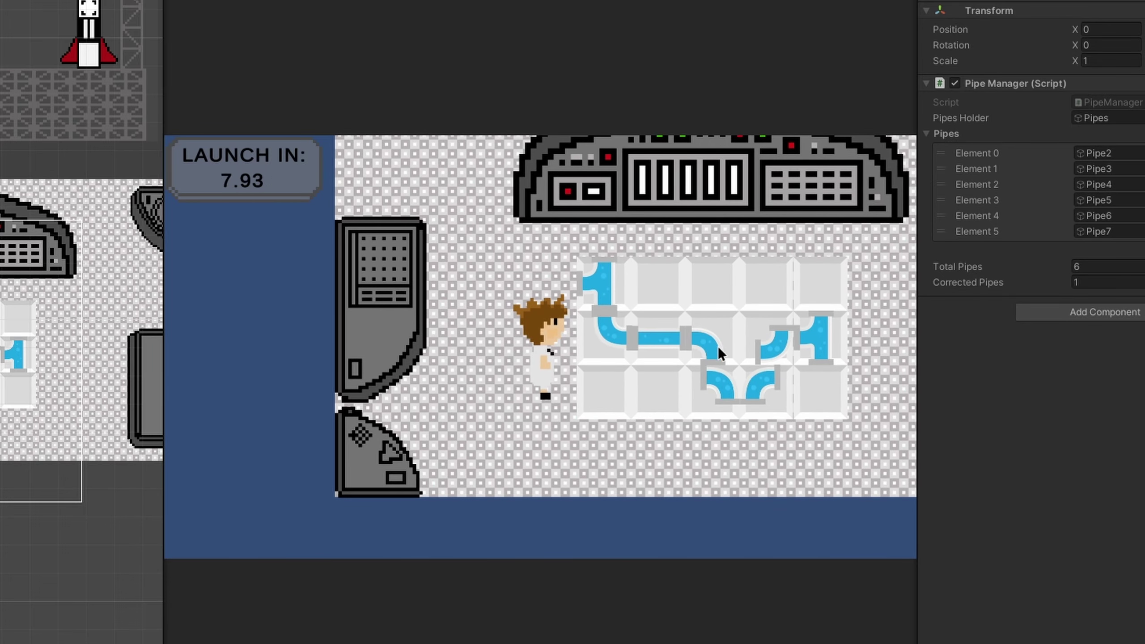
# Step: Rotate the two bottom-row elbows and the last middle-row elbow to complete the line to the end pipe
pyautogui.doubleClick(724, 396)
pyautogui.click(779, 396)
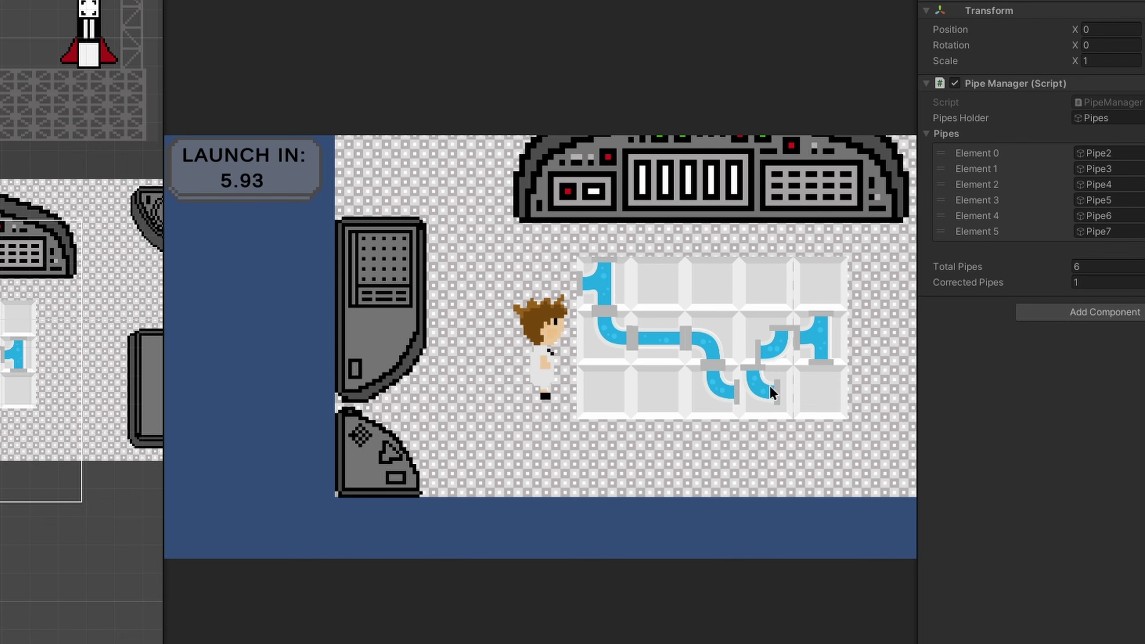
pyautogui.click(776, 394)
pyautogui.click(775, 345)
pyautogui.click(775, 345)
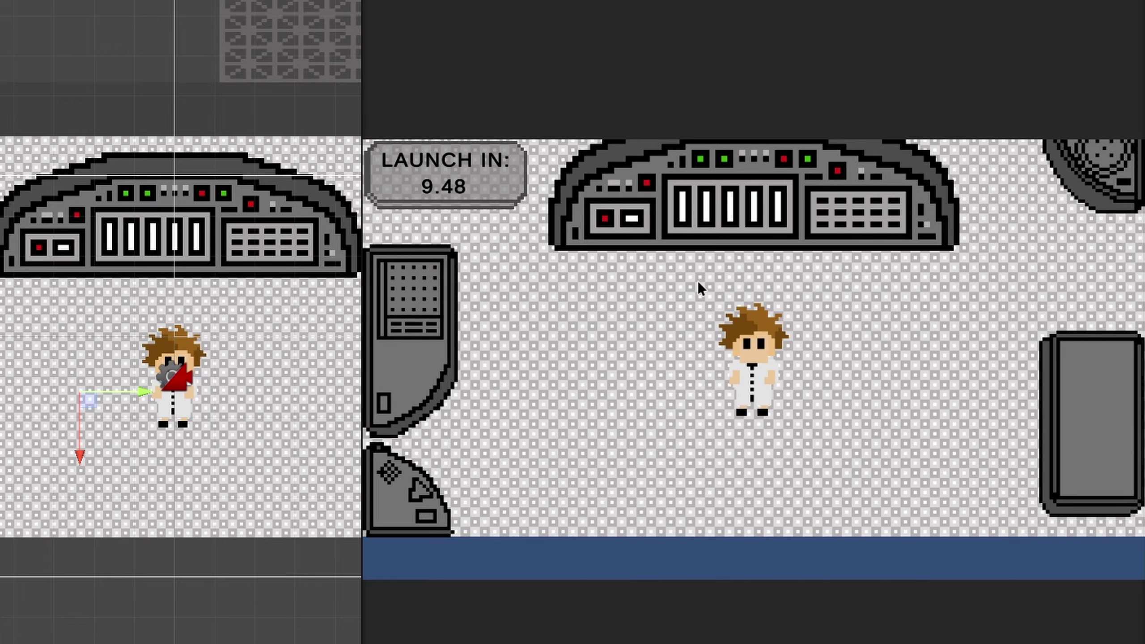
# Step: Add launch time at the main console and open the pipe grid from the pipe console in a fresh playtest
pyautogui.press('a')
pyautogui.press('e')
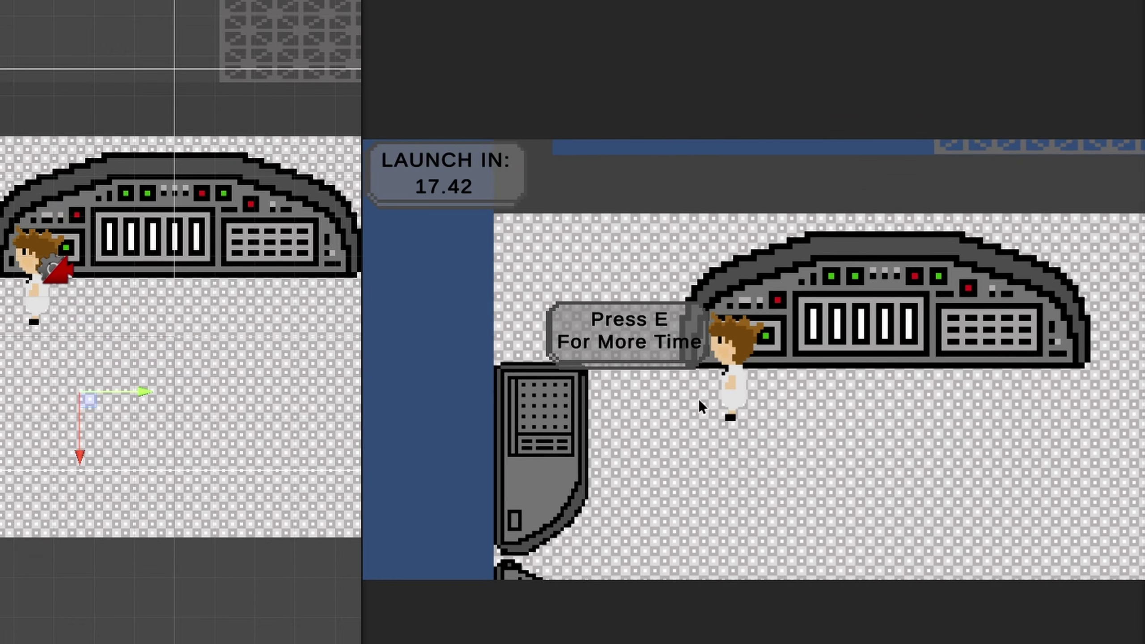
pyautogui.press('e')
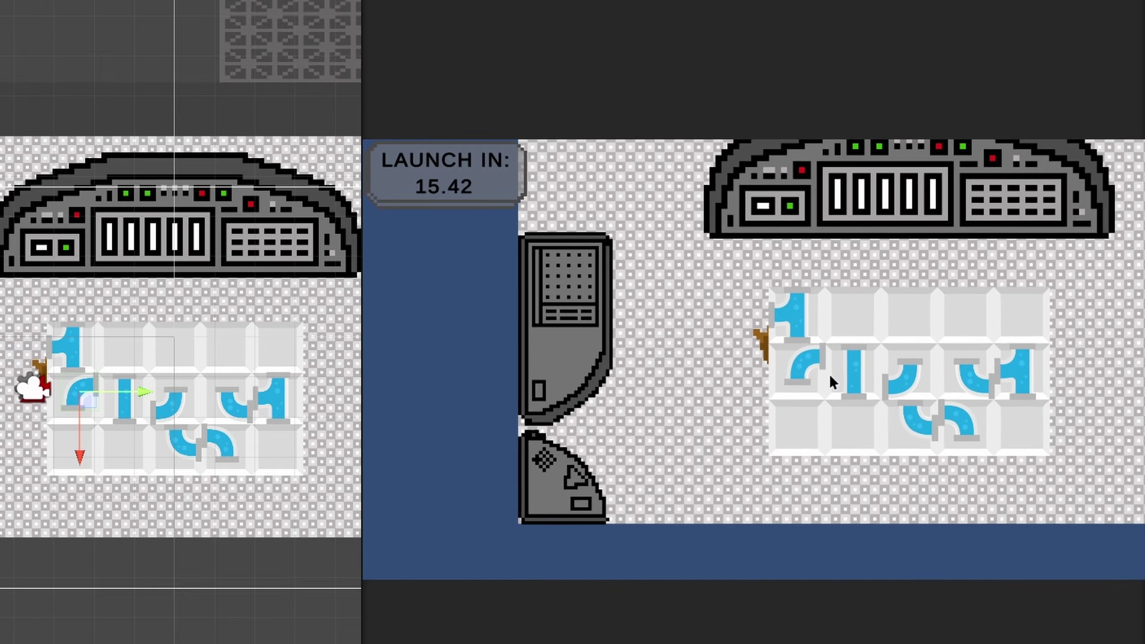
# Step: Walk the character around the edge of the open pipe grid to check how the grid overlaps the character
pyautogui.press('w')
pyautogui.press('d')
pyautogui.press('s')
pyautogui.press('a')
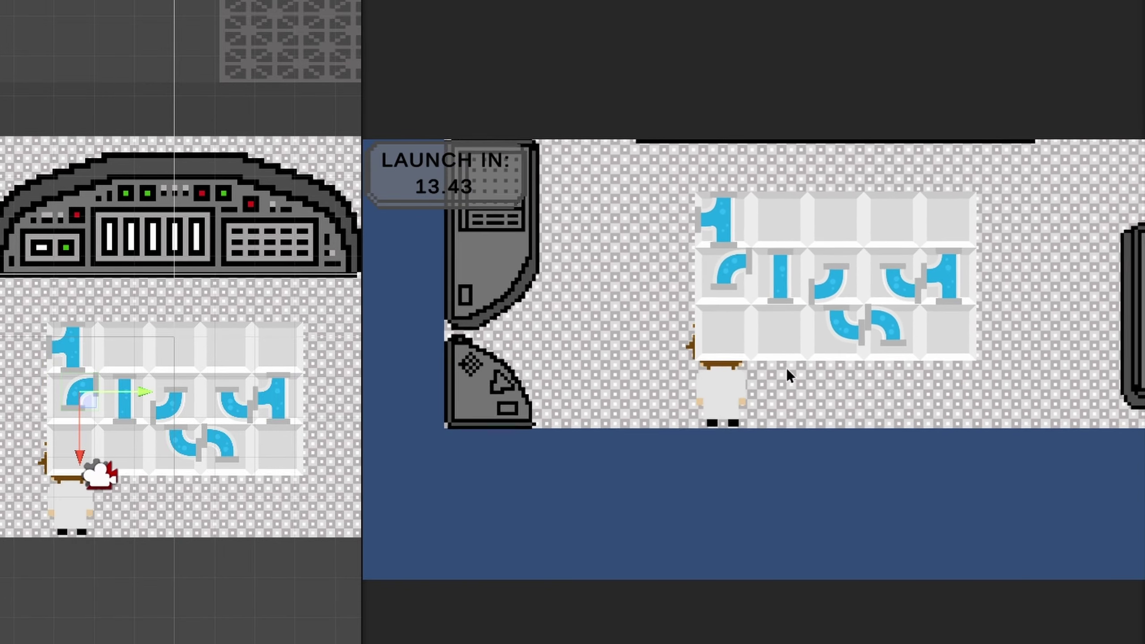
pyautogui.press('w')
# Step: Rotate all misaligned pipes in the grid until the water path joins the start and end pipes
pyautogui.click(828, 363)
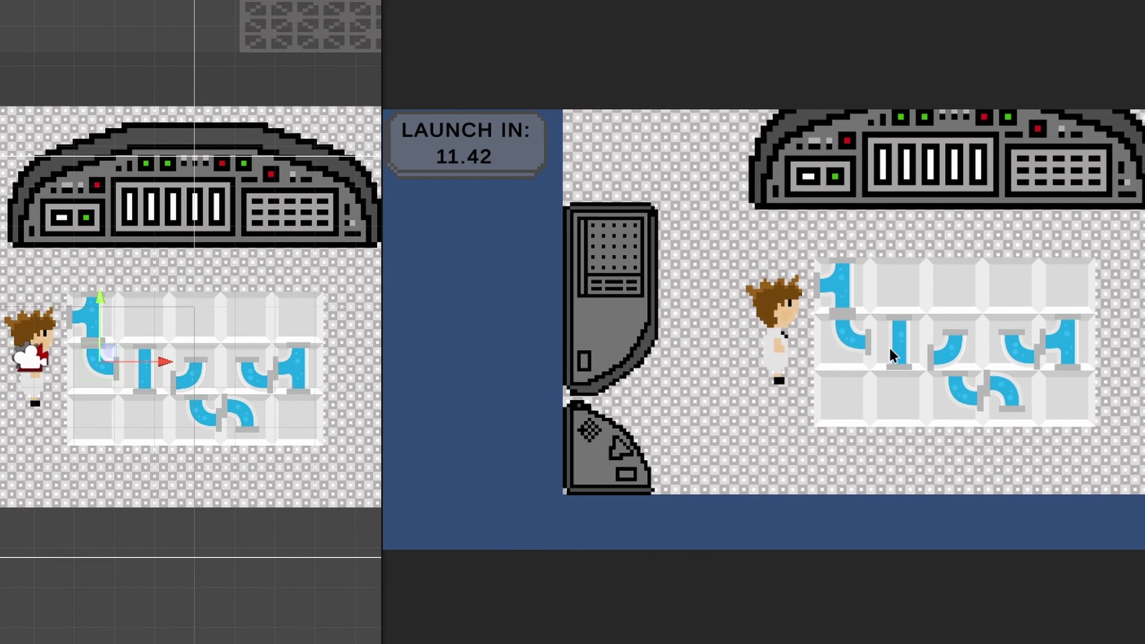
pyautogui.click(879, 378)
pyautogui.click(952, 354)
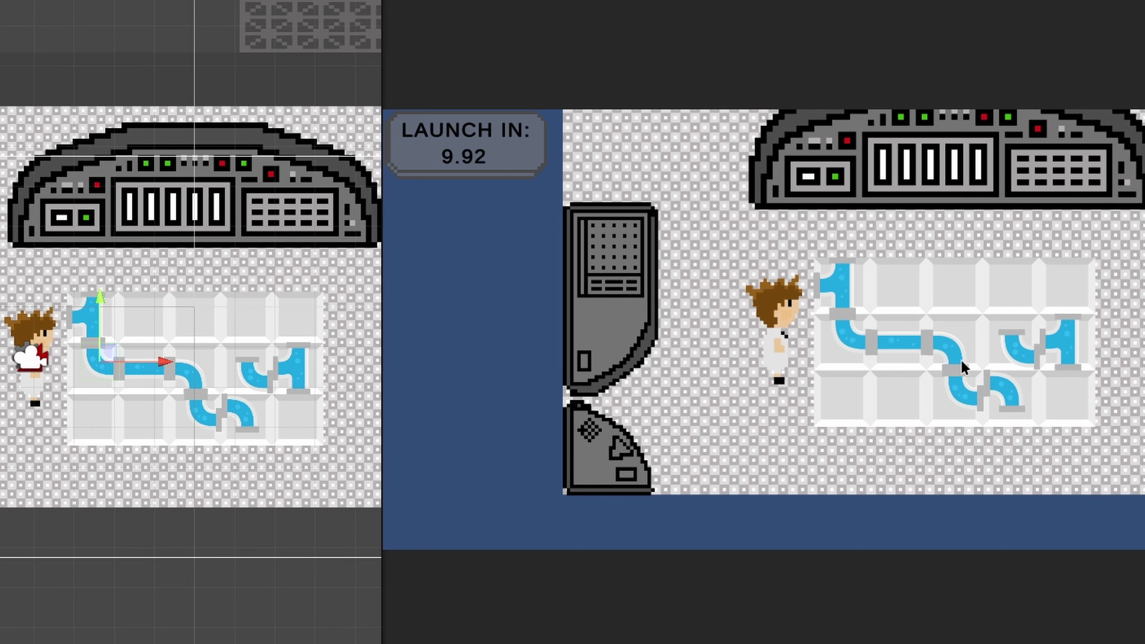
pyautogui.click(1012, 401)
pyautogui.click(1012, 401)
pyautogui.click(1012, 401)
pyautogui.click(1024, 347)
pyautogui.click(1024, 347)
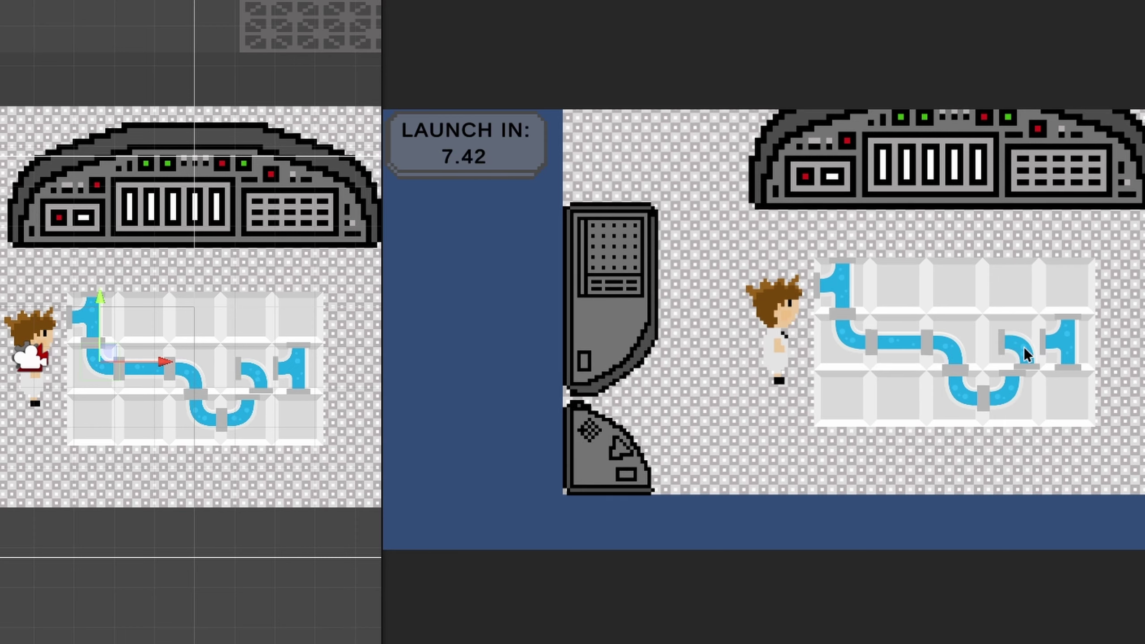
# Step: Walk the character back to the main console and add more launch time
pyautogui.press('w')
pyautogui.press('d')
pyautogui.press('a')
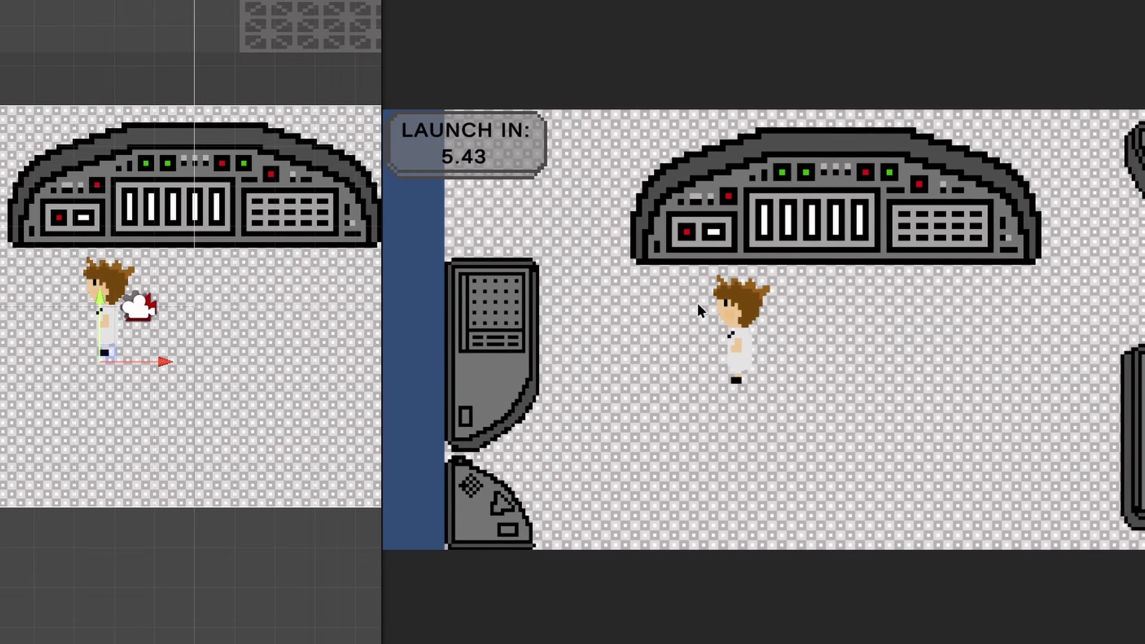
pyautogui.press('w')
pyautogui.press('e')
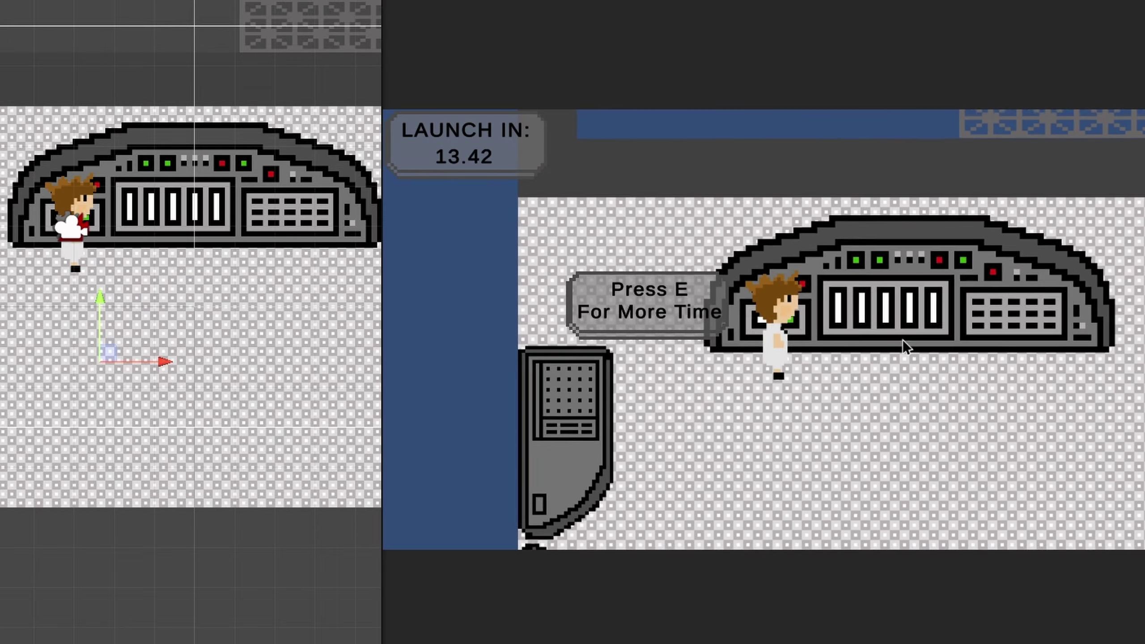
# Step: Walk the character across the control room to the round-dial corner console and back toward the centre
pyautogui.press('d')
pyautogui.press('s')
pyautogui.press('w')
pyautogui.press('a')
pyautogui.press('d')
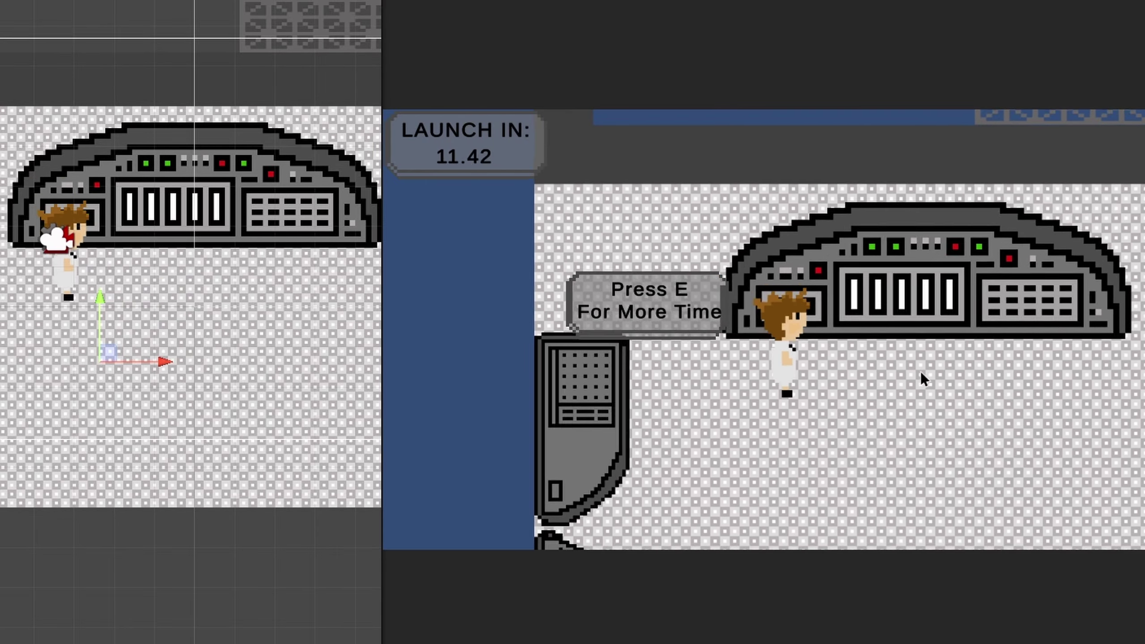
pyautogui.press('s')
pyautogui.press('d')
pyautogui.press('w')
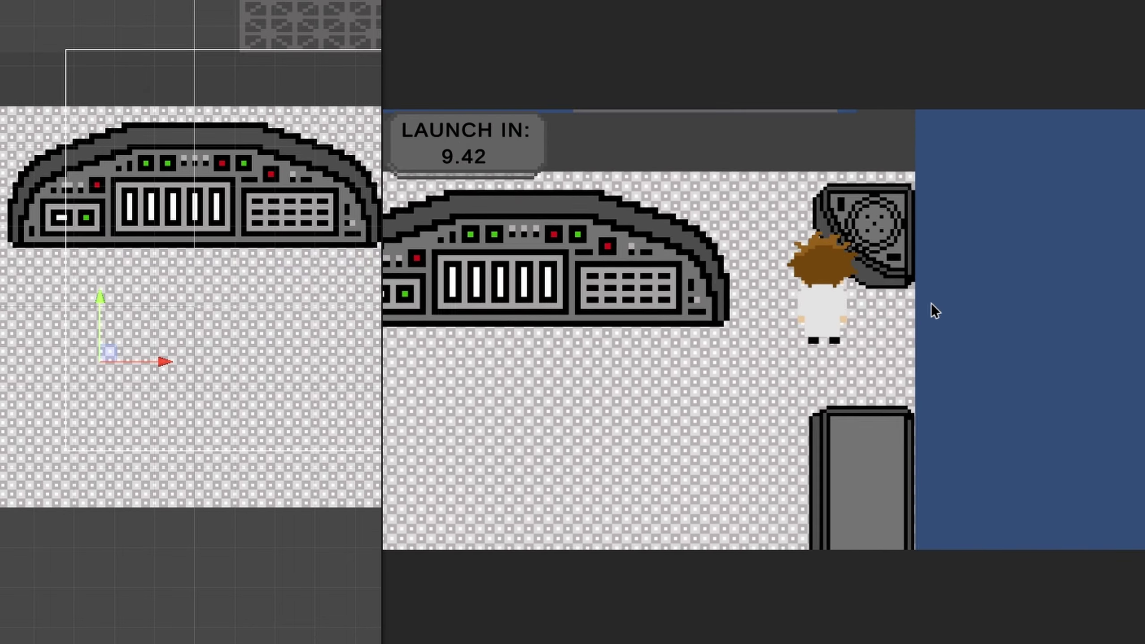
pyautogui.press('w')
pyautogui.press('d')
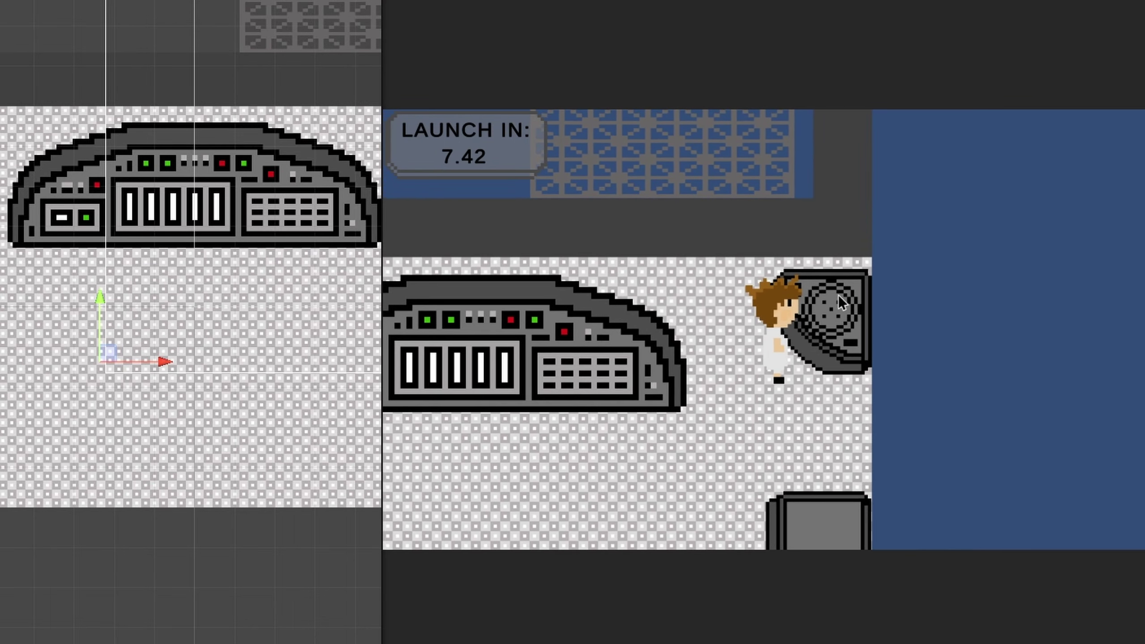
pyautogui.press('s')
pyautogui.press('a')
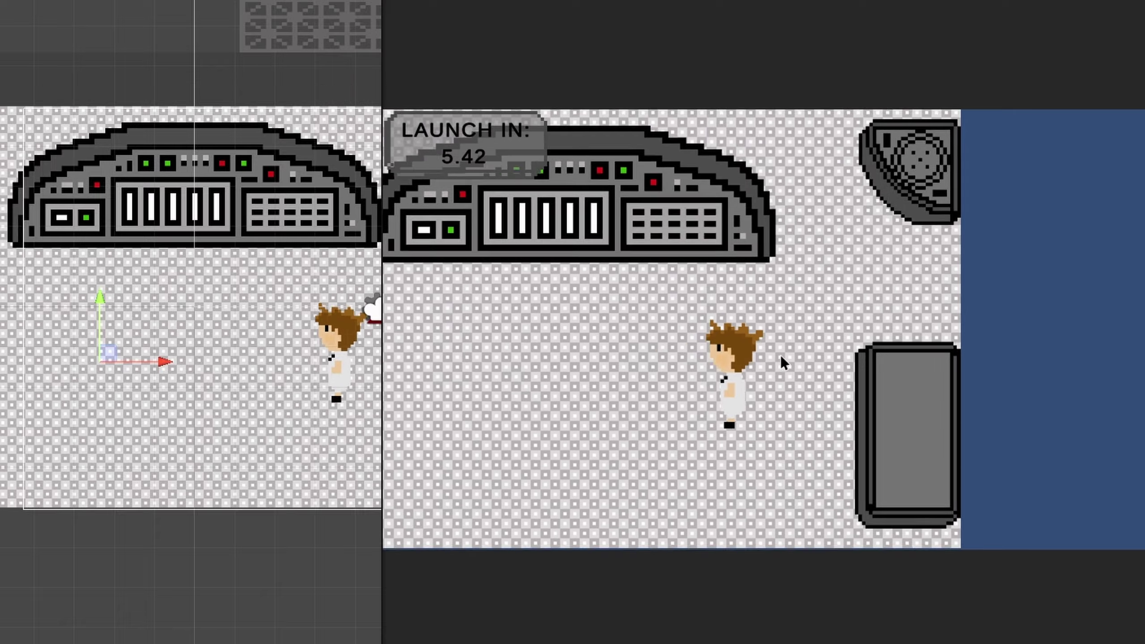
# Step: Walk the character across the control room to the two consoles on the left wall and around them
pyautogui.press('a')
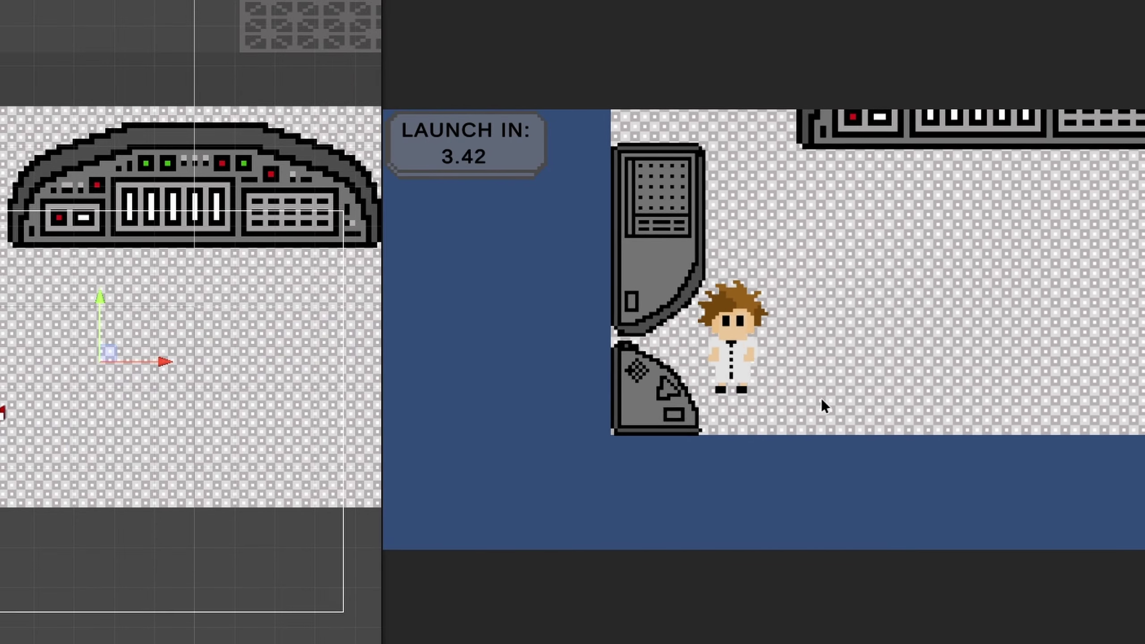
pyautogui.press('d')
pyautogui.press('w')
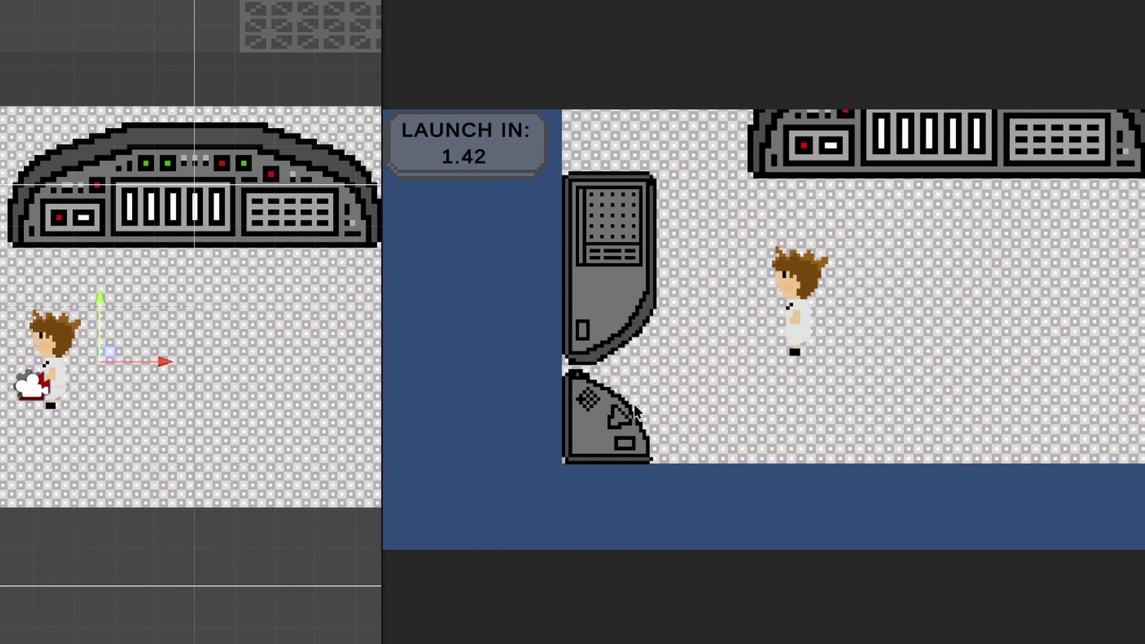
pyautogui.press('a')
pyautogui.press('s')
pyautogui.press('s')
pyautogui.press('a')
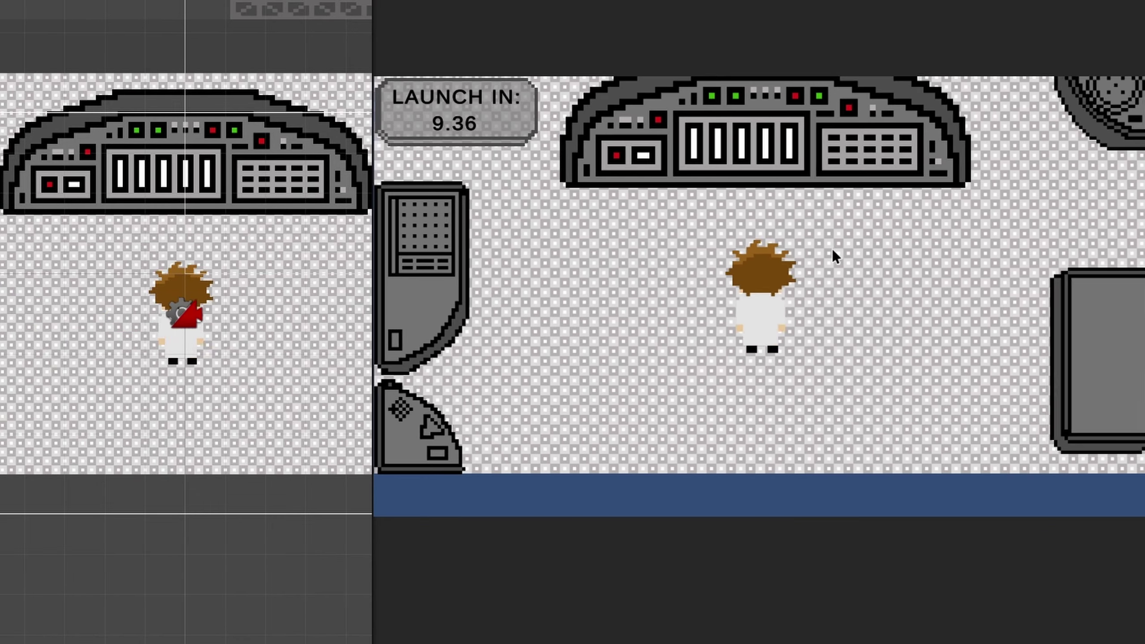
# Step: Walk the character to the main console and around it up to the rocket's launch platform
pyautogui.press('a')
pyautogui.press('w')
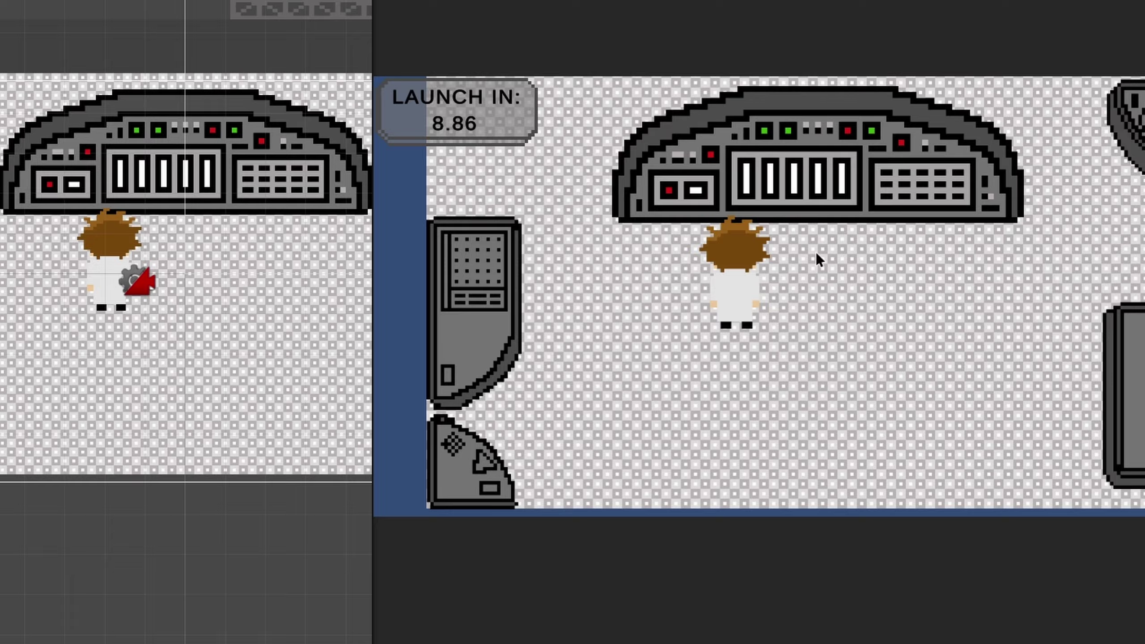
pyautogui.press('d')
pyautogui.press('w')
pyautogui.press('w')
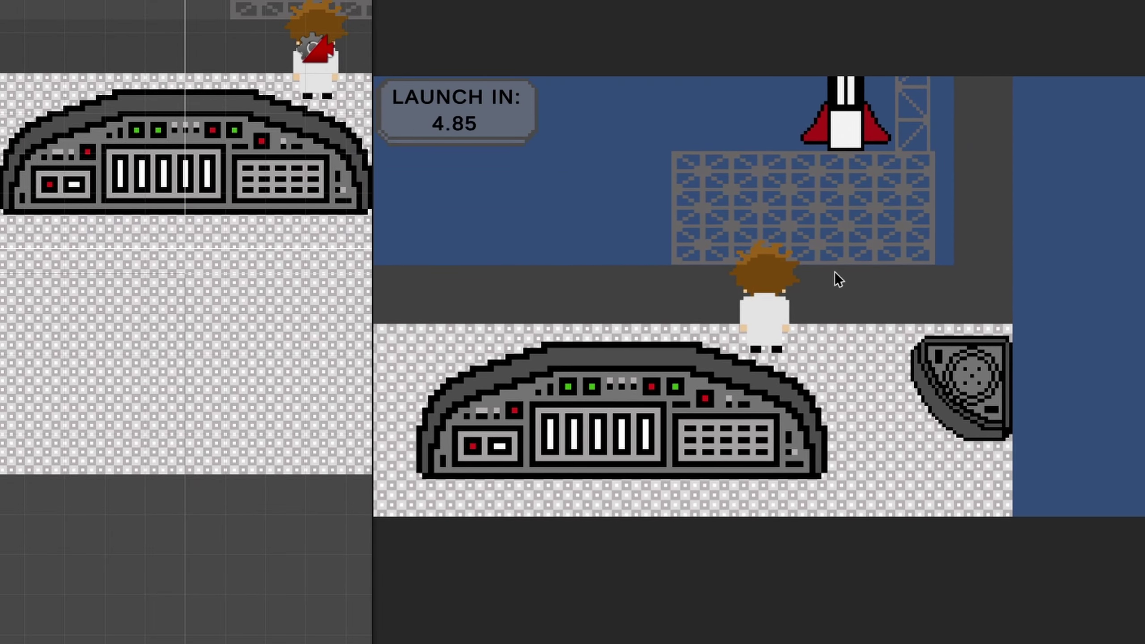
pyautogui.press('a')
pyautogui.press('s')
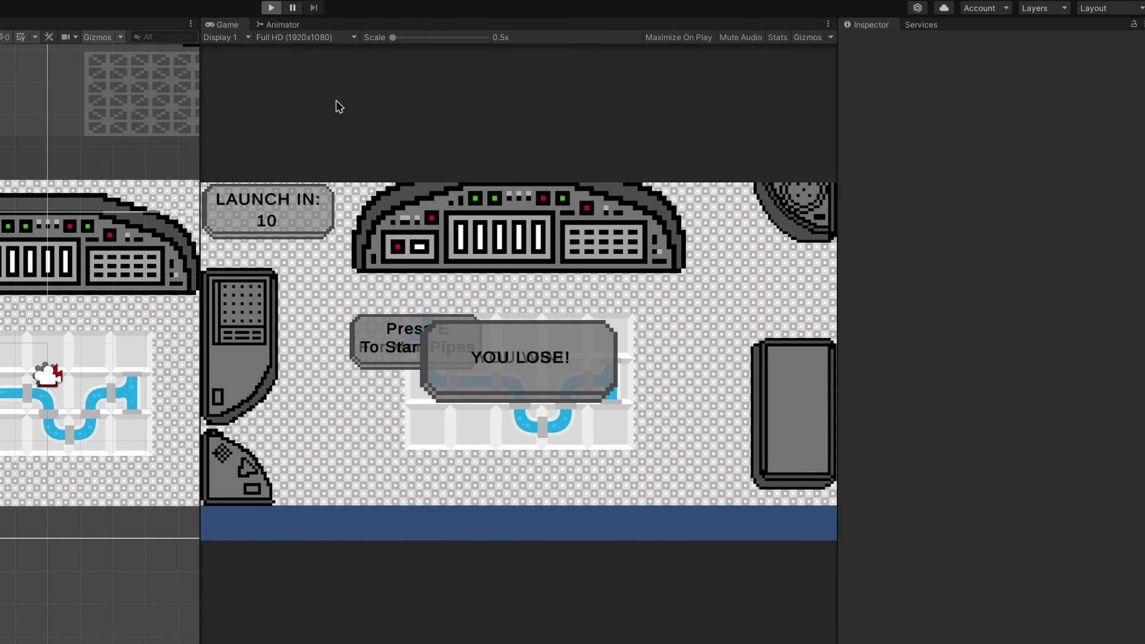
# Step: Playtest the win ending by walking the character toward the rocket and enabling All Buttons True on the Rocket's launch script
pyautogui.hotkey('ctrl', 'p')
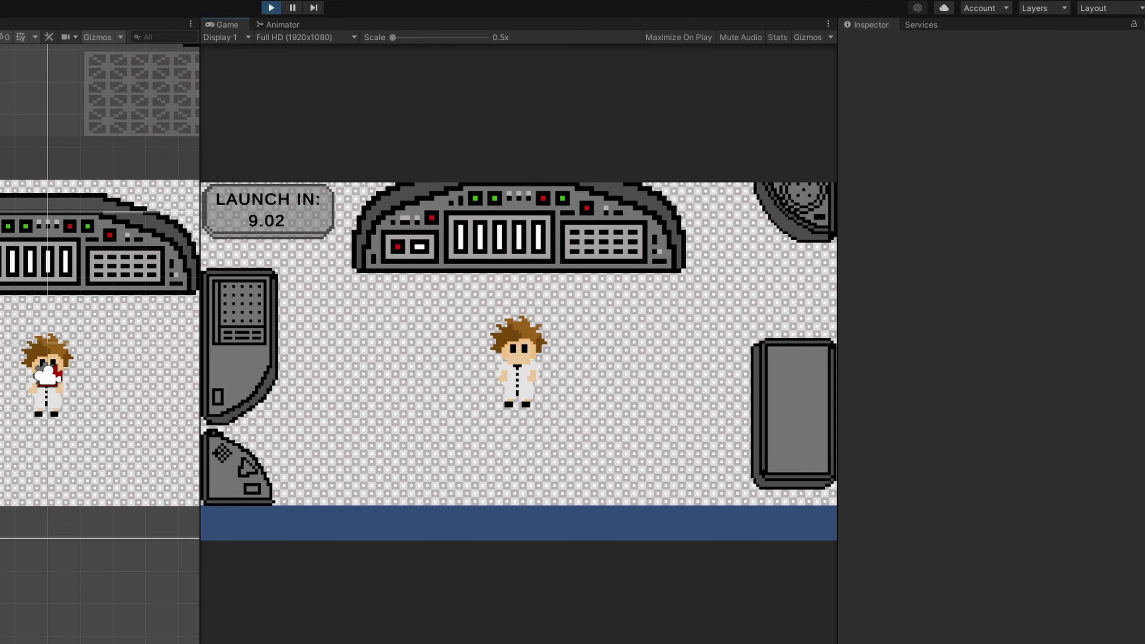
pyautogui.click(749, 325)
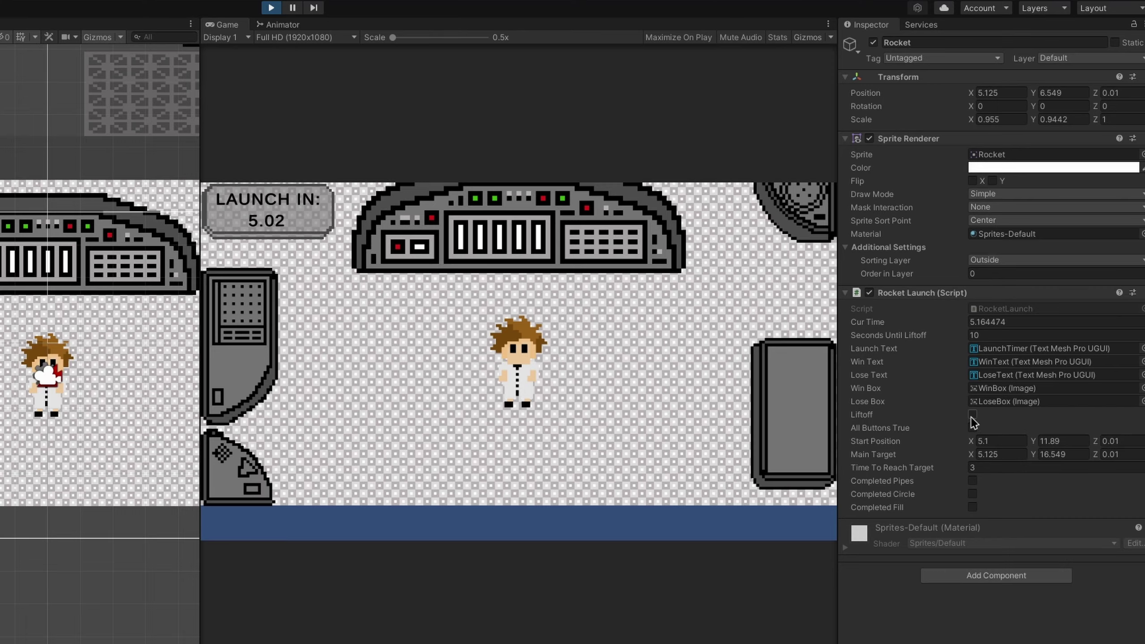
pyautogui.click(665, 369)
pyautogui.press('w')
pyautogui.press('d')
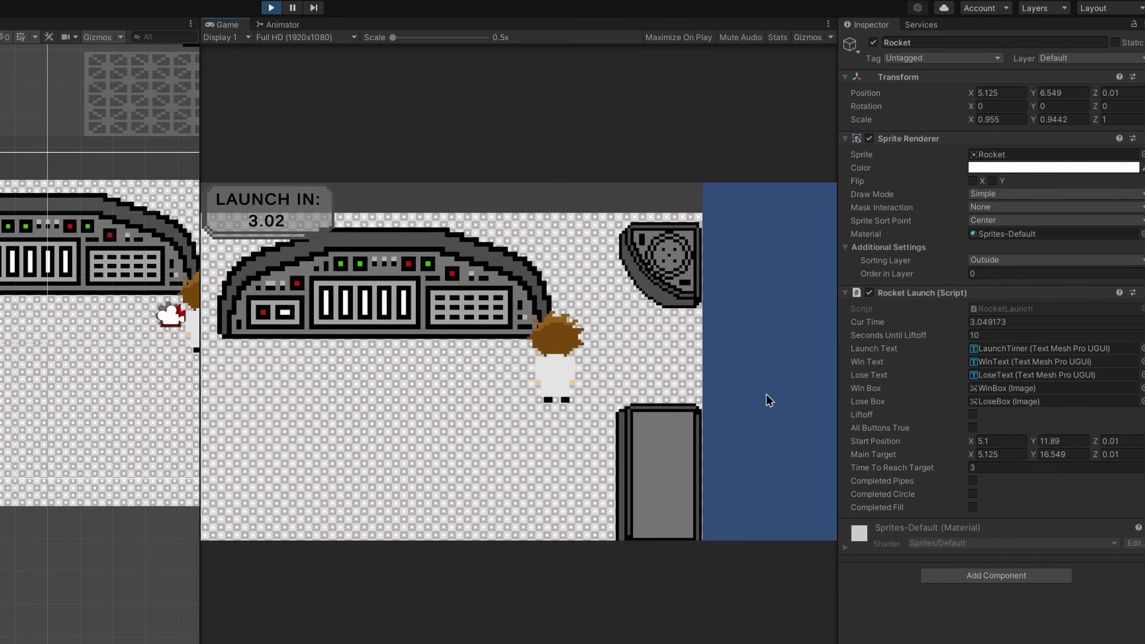
pyautogui.press('a')
pyautogui.click(973, 427)
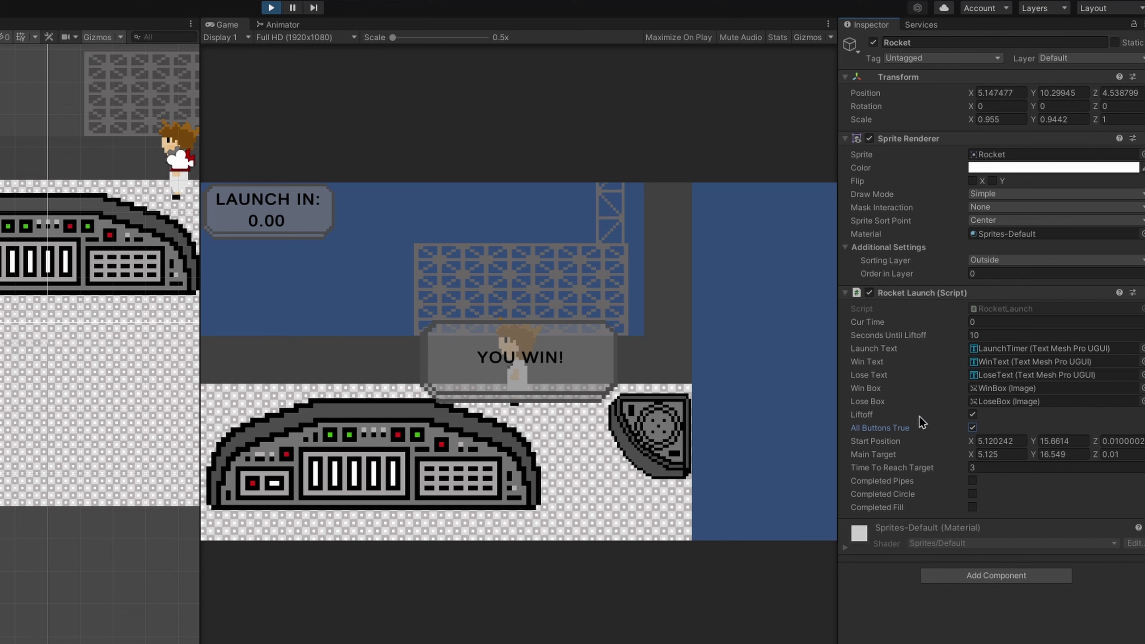
pyautogui.hotkey('ctrl', 'p')
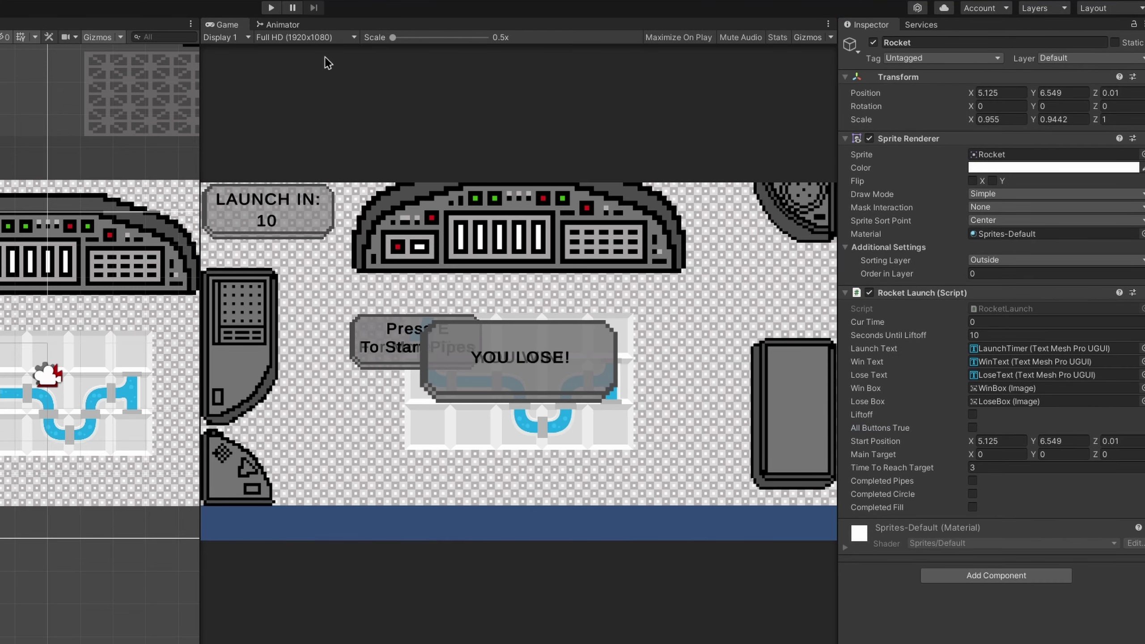
# Step: Replay the game, walk the character to the launch platform and enable All Buttons True on the Rocket during the countdown
pyautogui.click(270, 8)
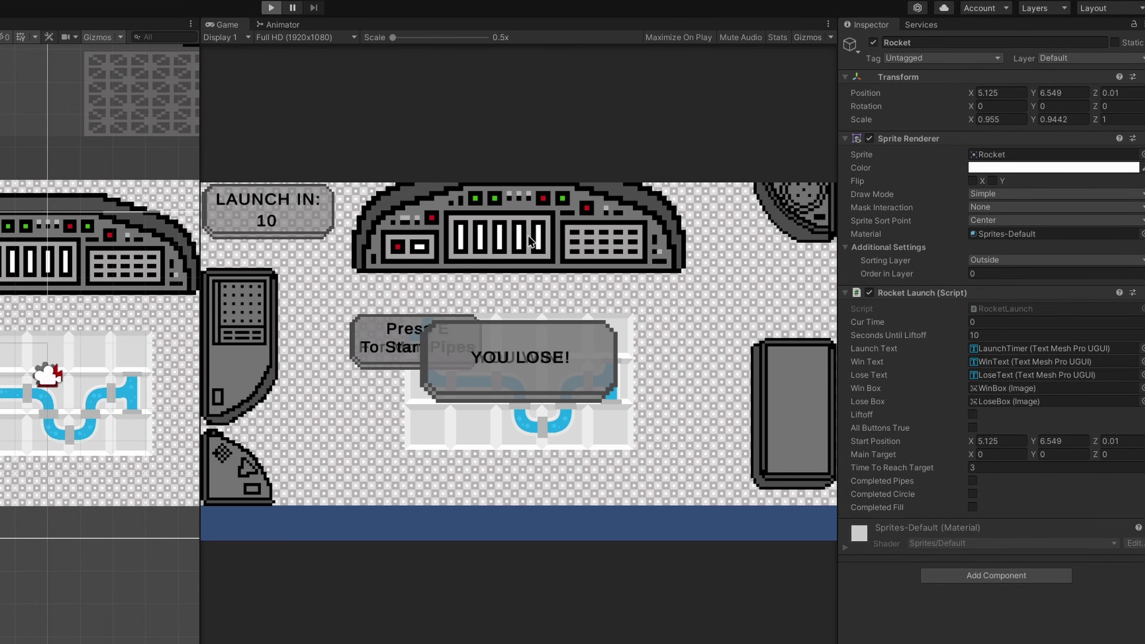
pyautogui.press('d')
pyautogui.press('w')
pyautogui.press('a')
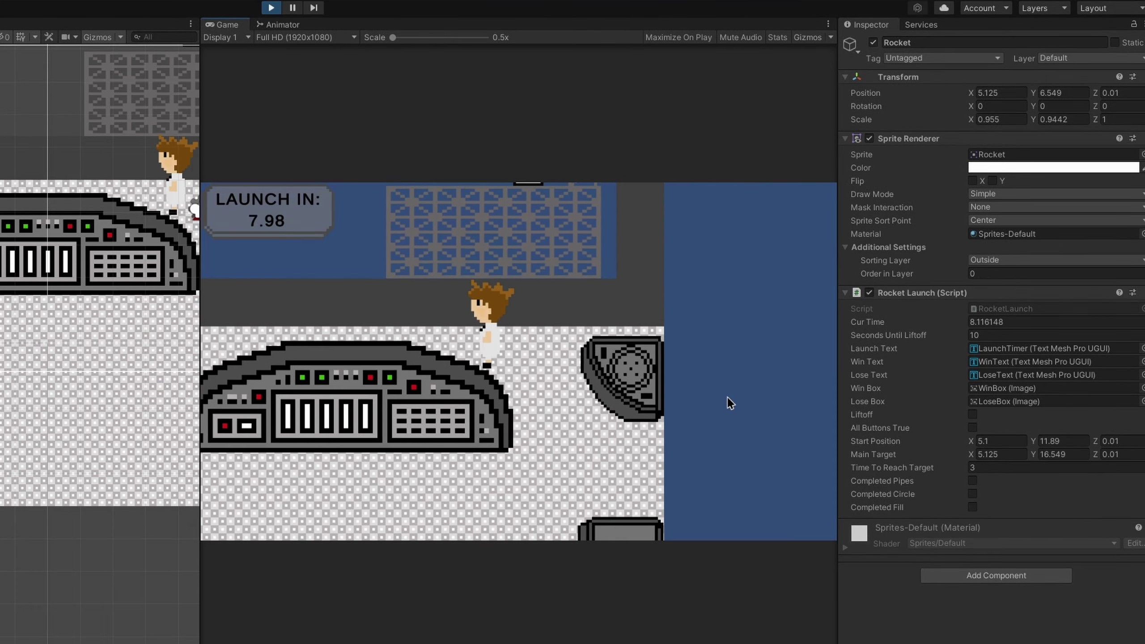
pyautogui.click(973, 428)
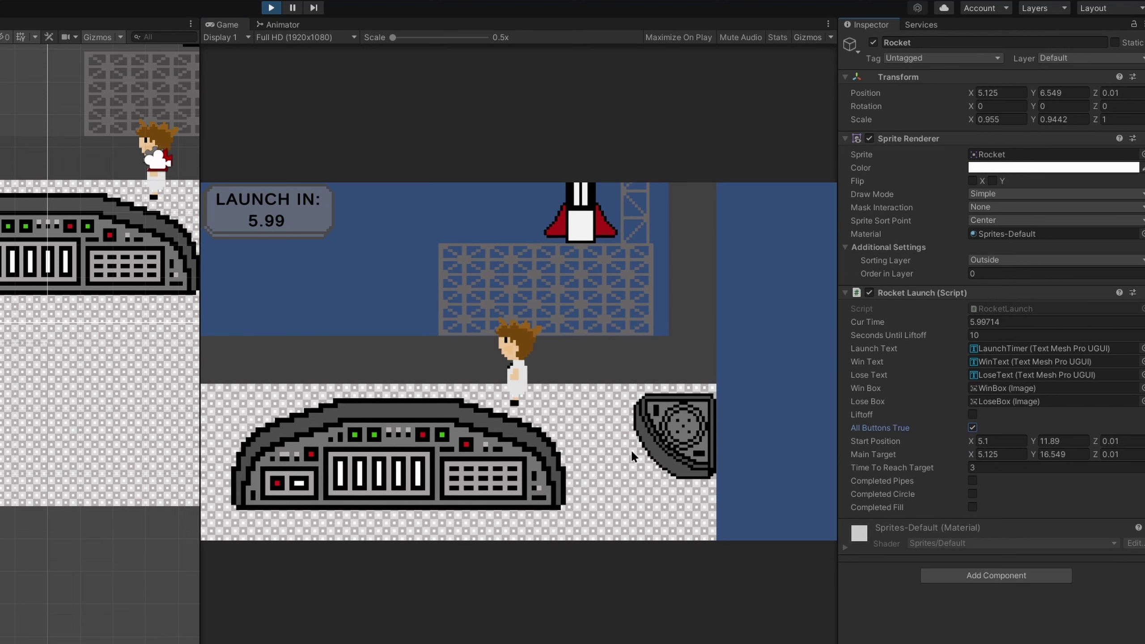
pyautogui.click(633, 503)
pyautogui.press('s')
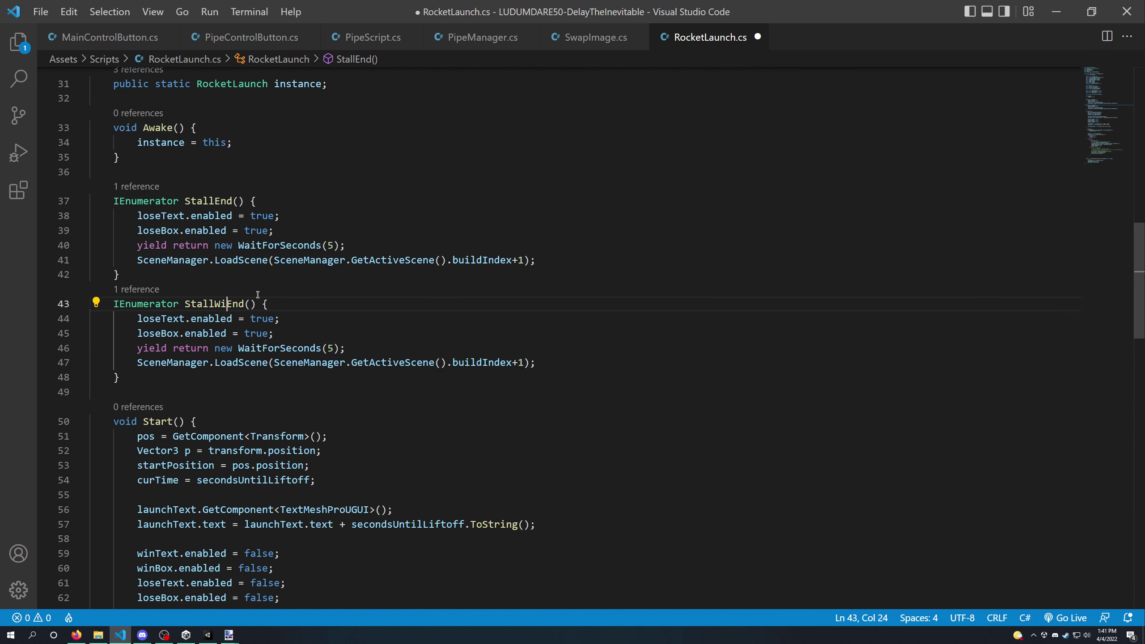
# Step: In RocketLaunch.cs, name the copied coroutine StallWinEnd and make it enable winText and winBox
pyautogui.moveTo(162, 318)
pyautogui.mouseDown()
pyautogui.moveTo(142, 320)
pyautogui.moveTo(161, 333)
pyautogui.mouseUp()
pyautogui.hotkey('shift', 'Left')
pyautogui.write('winwin')
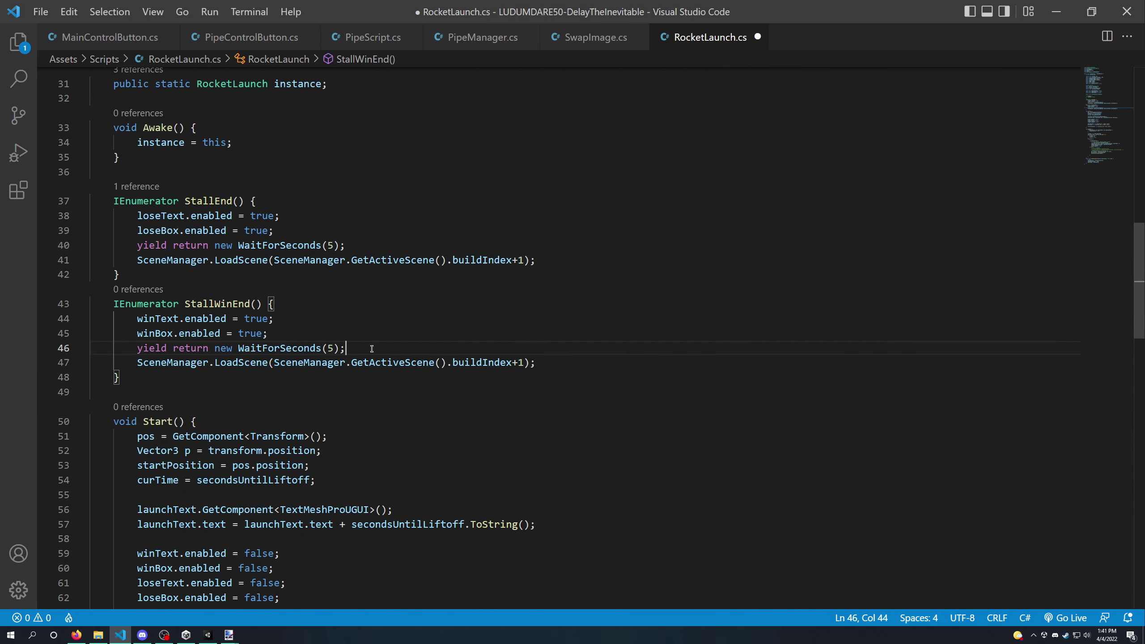
pyautogui.hotkey('ctrl', 's')
# Step: Put the name StallWinEnd on the last line of the allButtonsTrue branch in Update
pyautogui.doubleClick(218, 303)
pyautogui.scroll(-12, 271, 361)
pyautogui.moveTo(316, 429); pyautogui.dragTo(184, 415)
pyautogui.write('StallWinEnd')
pyautogui.scroll(9, 291, 386)
pyautogui.scroll(3, 288, 382)
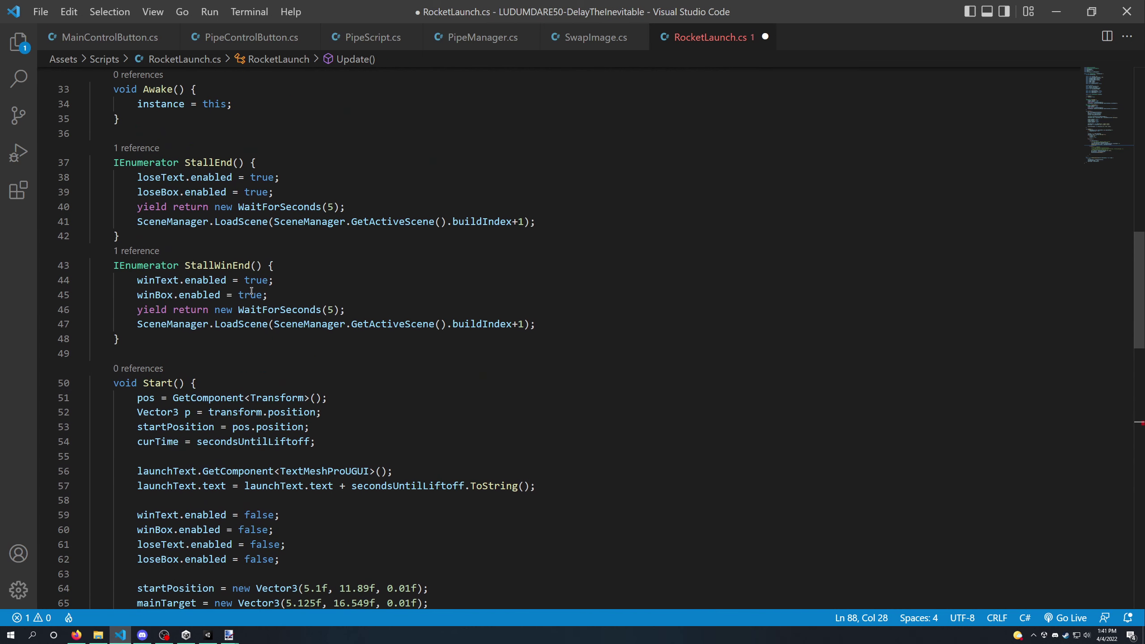
# Step: Replace the last line of the allButtonsTrue branch with a copy of the crash branch's StartCoroutine(StallEnd()) call
pyautogui.scroll(-14, 410, 333)
pyautogui.moveTo(345, 379); pyautogui.dragTo(186, 379)
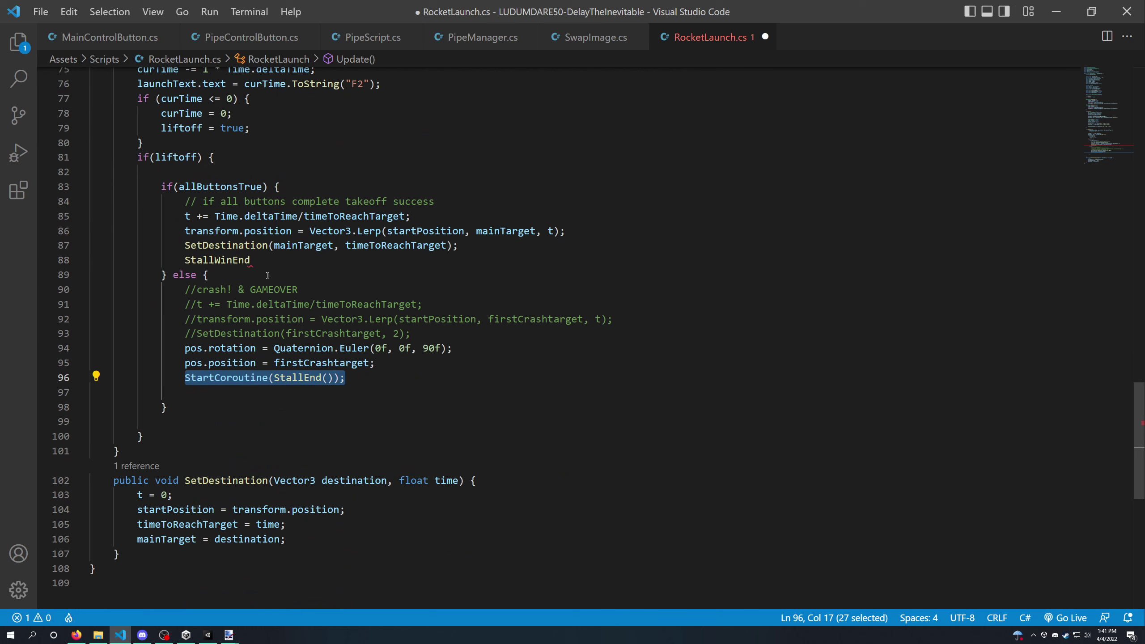
pyautogui.hotkey('ctrl', 'c')
pyautogui.moveTo(220, 253); pyautogui.dragTo(126, 251)
pyautogui.hotkey('ctrl', 'v')
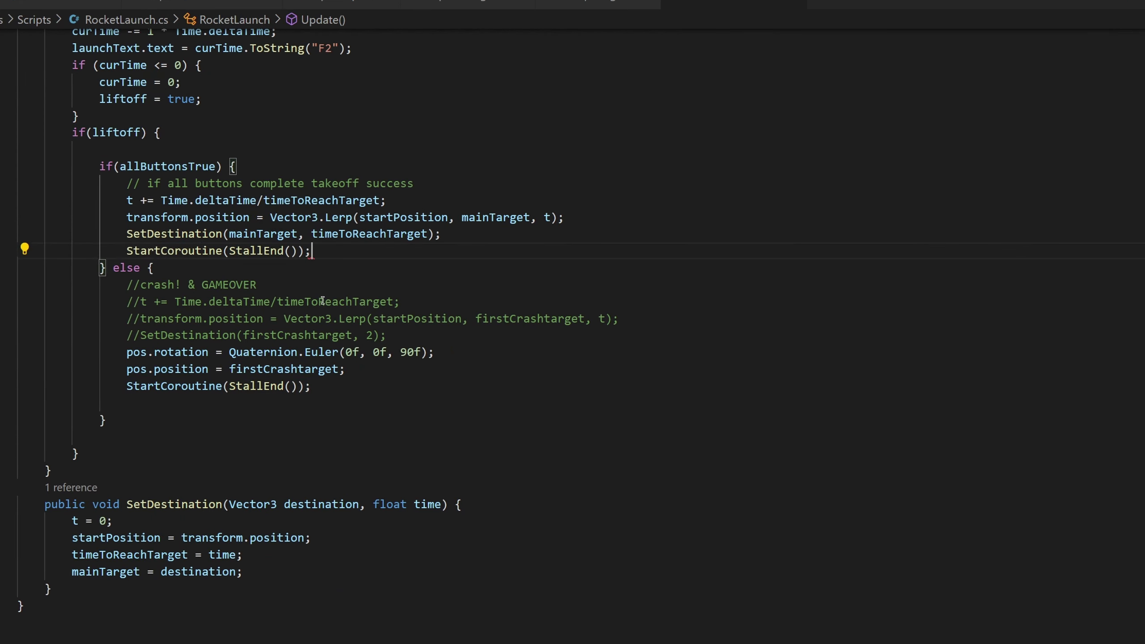
# Step: Rename the crash branch's coroutine call and its StallEnd definition to StallLoseEnd, and the success branch's call to StallWinEnd
pyautogui.click(264, 387)
pyautogui.write('Lose')
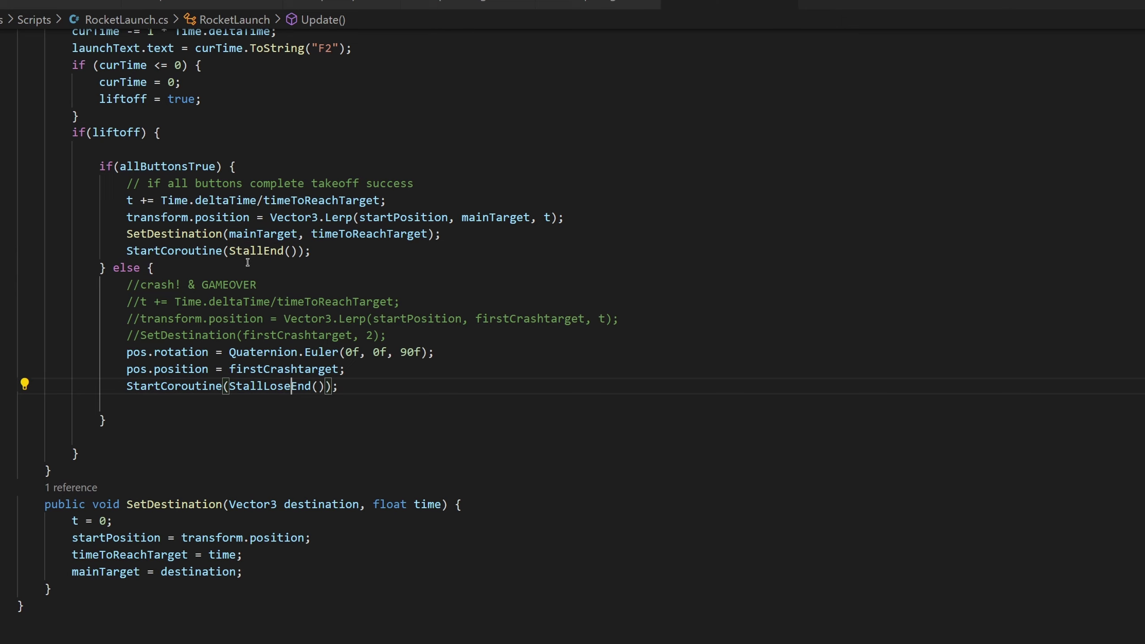
pyautogui.write('Win')
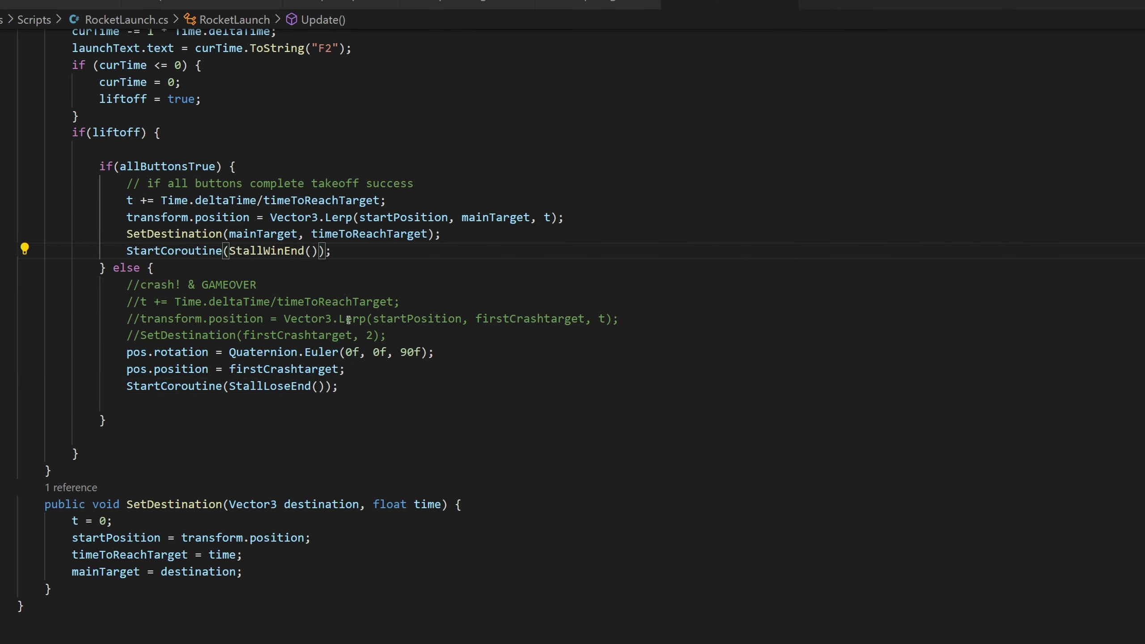
pyautogui.scroll(15, 383, 387)
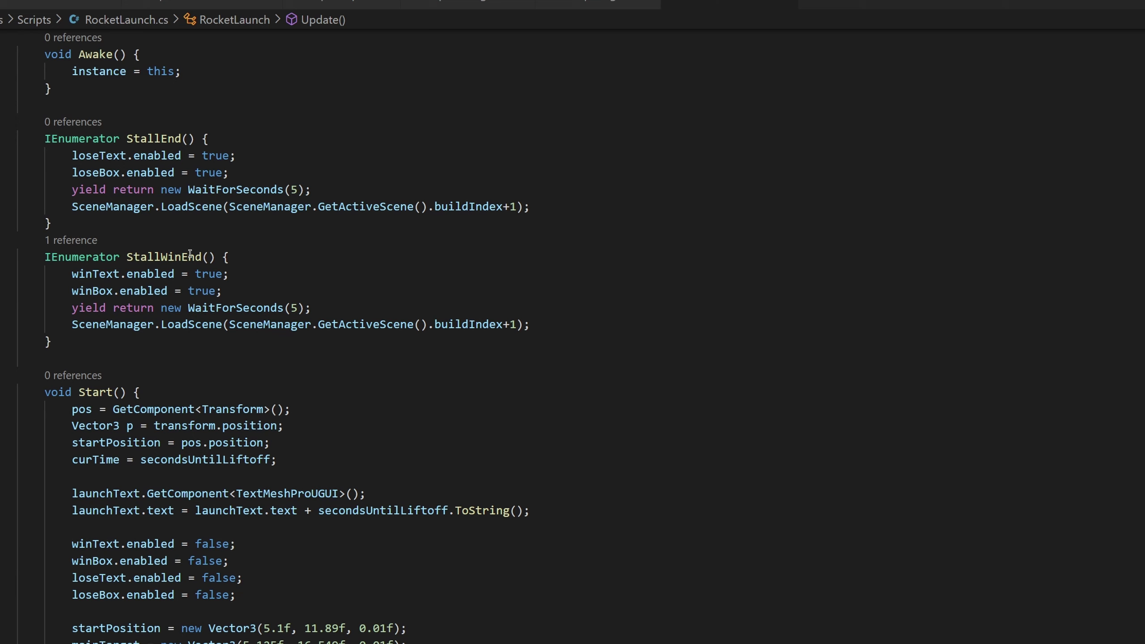
pyautogui.click(163, 140)
pyautogui.write('Lose')
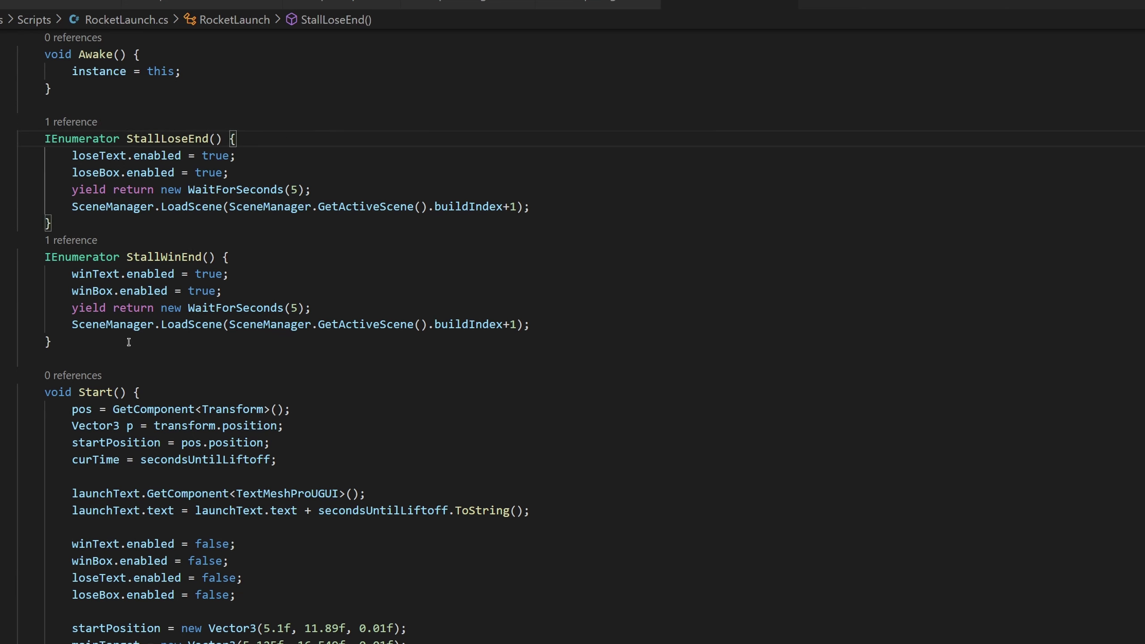
# Step: Switch to Unity and walk the character past the main console toward the rocket to test the new win ending
pyautogui.hotkey('alt', 'Tab')
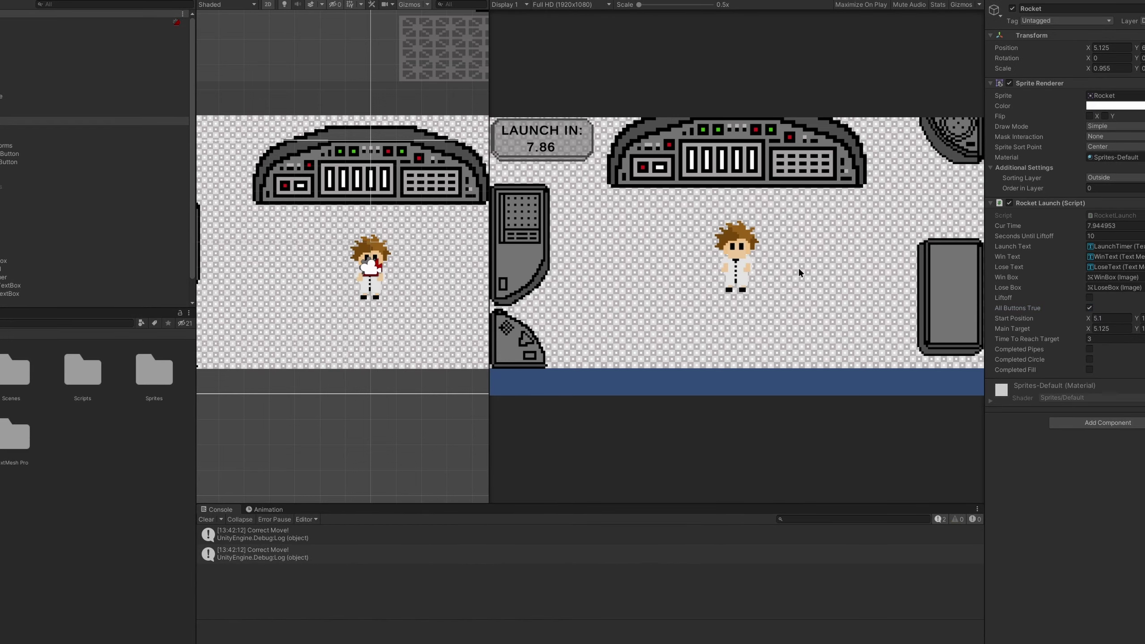
pyautogui.press('d')
pyautogui.press('w')
pyautogui.press('a')
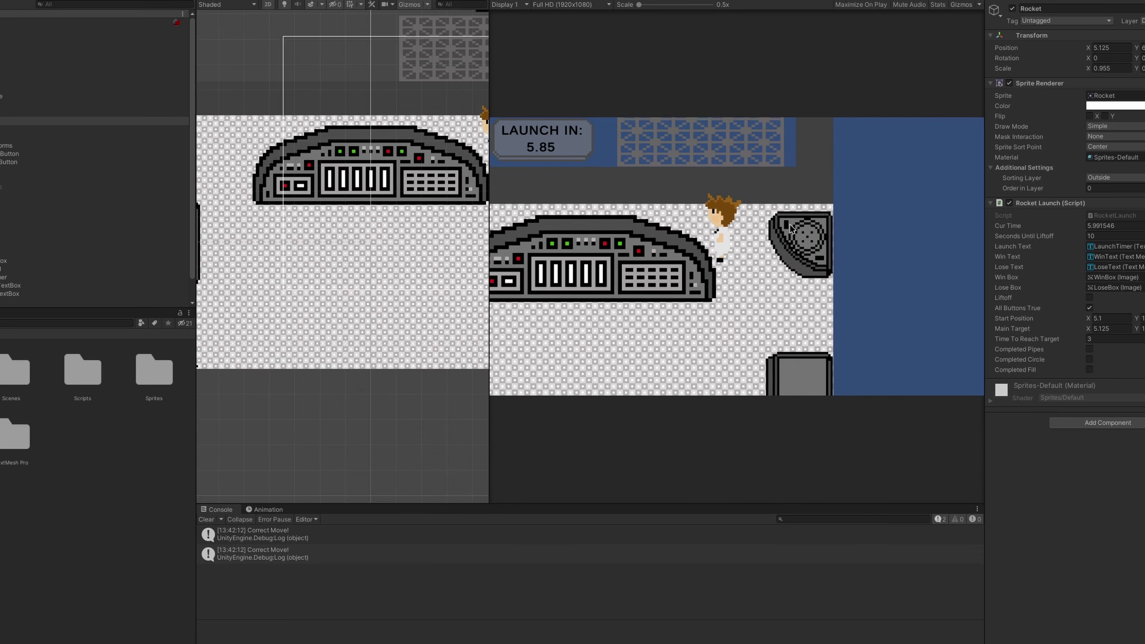
pyautogui.press('w')
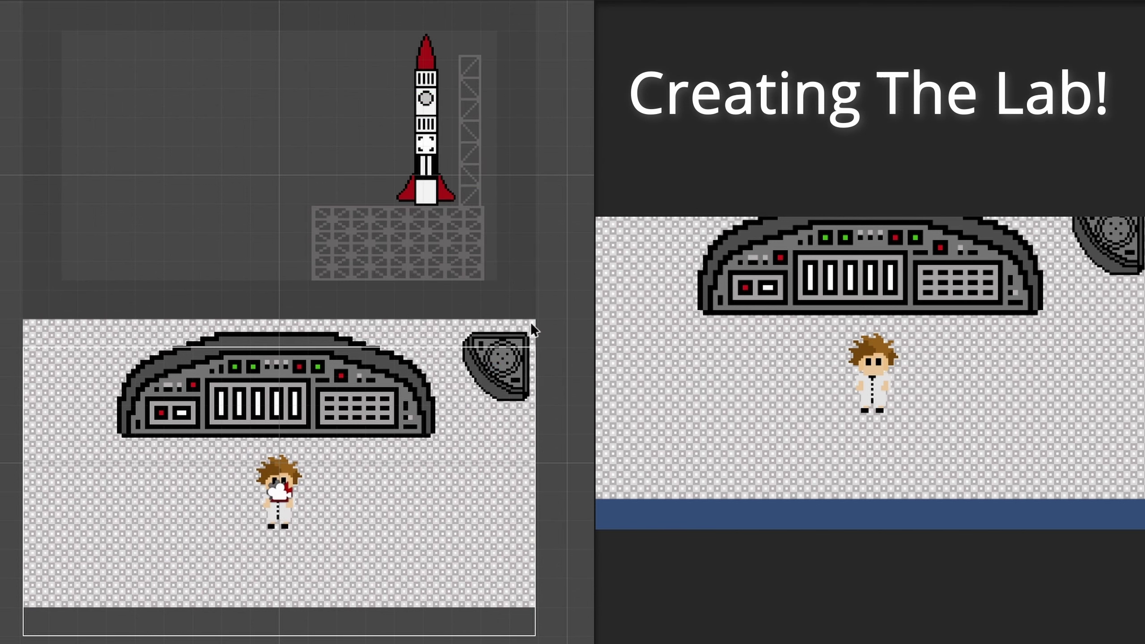
# Step: Move the plain rectangular desk to the lower part of the lab's right wall
pyautogui.scroll(2, 419, 417)
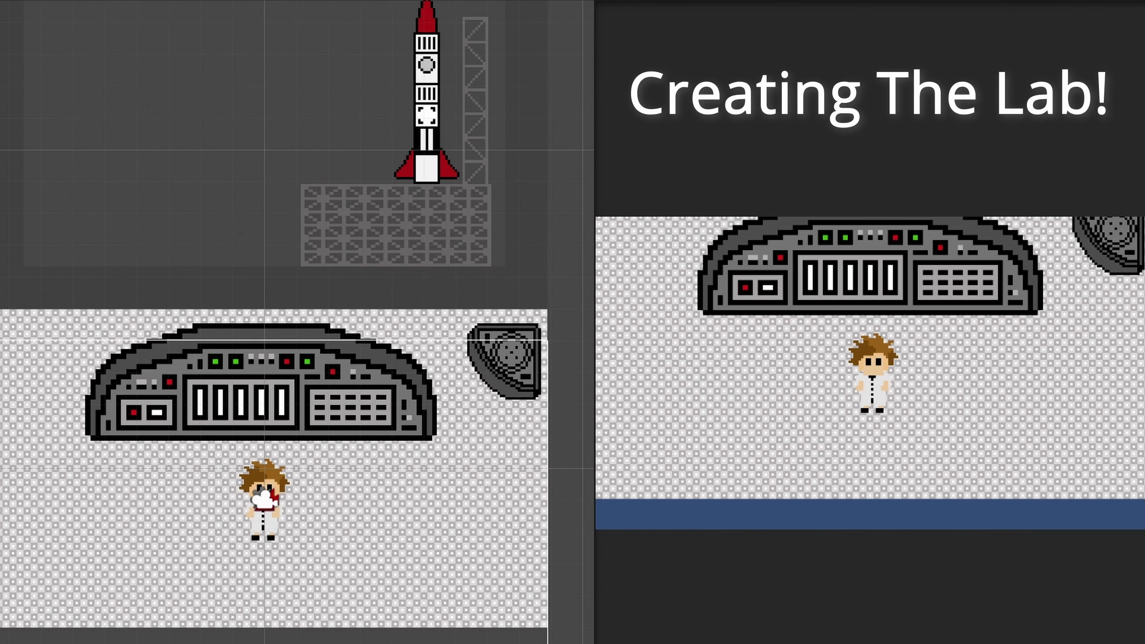
pyautogui.click(503, 362)
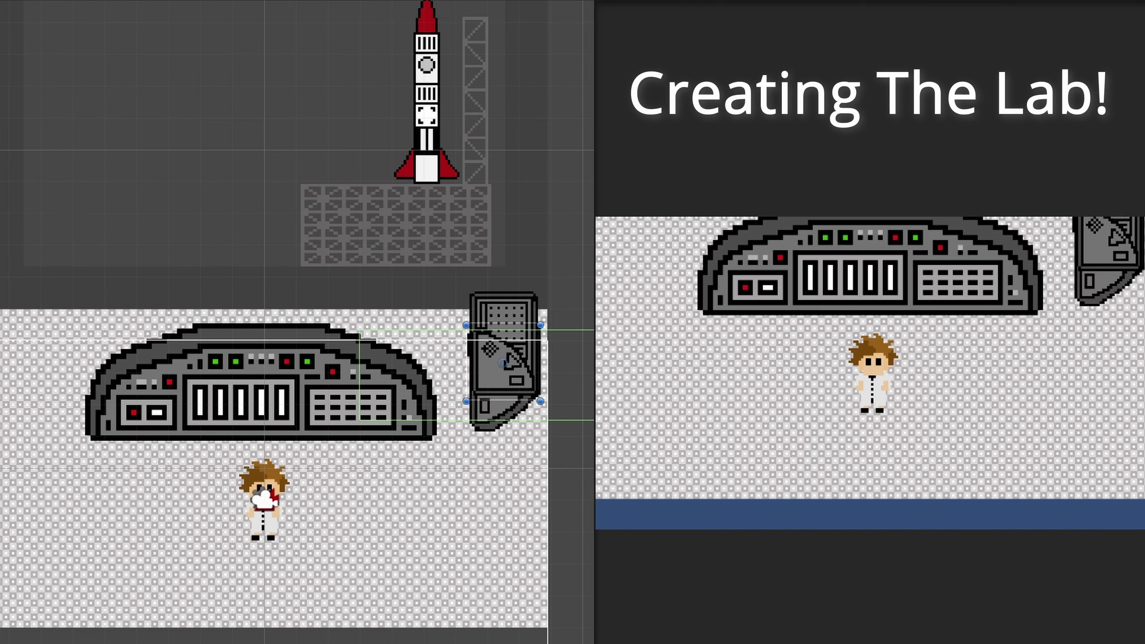
pyautogui.press('w')
pyautogui.moveTo(508, 301); pyautogui.dragTo(541, 482)
# Step: Move the small triangular console to the lab's lower-left corner and the tall curved console to the left wall above it
pyautogui.click(504, 363)
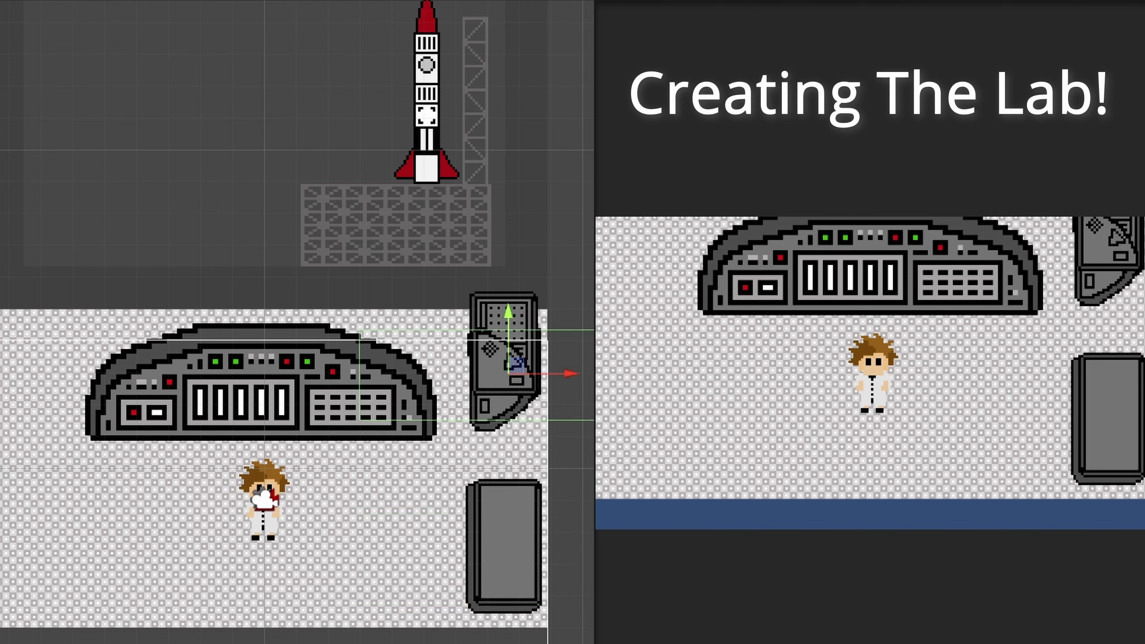
pyautogui.moveTo(569, 374); pyautogui.dragTo(55, 528)
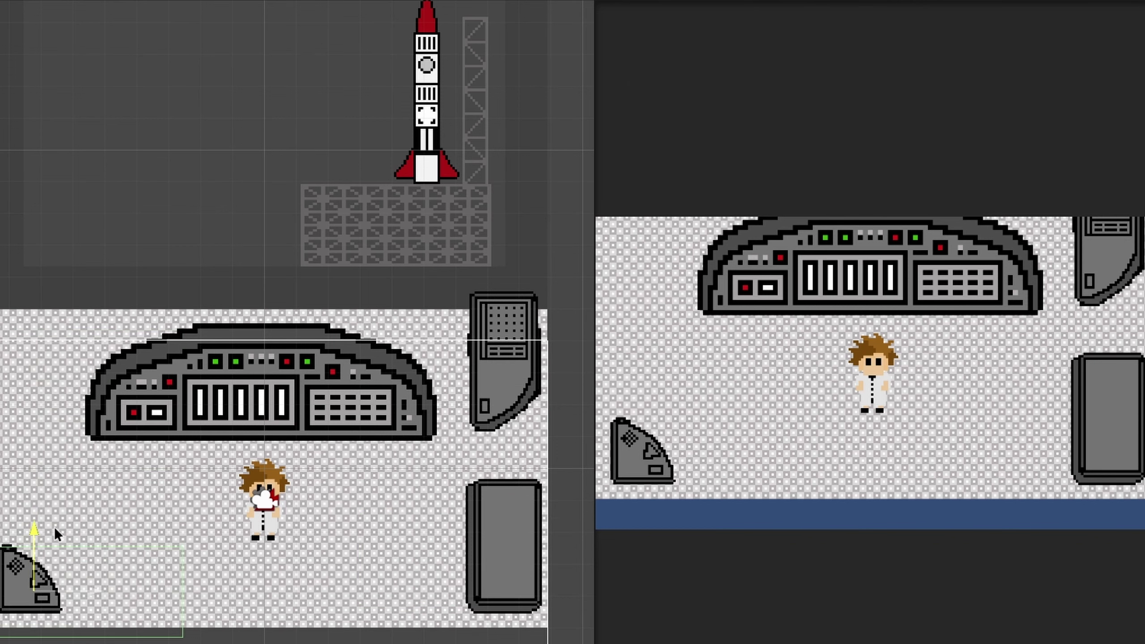
pyautogui.click(521, 308)
pyautogui.moveTo(521, 307); pyautogui.dragTo(52, 406)
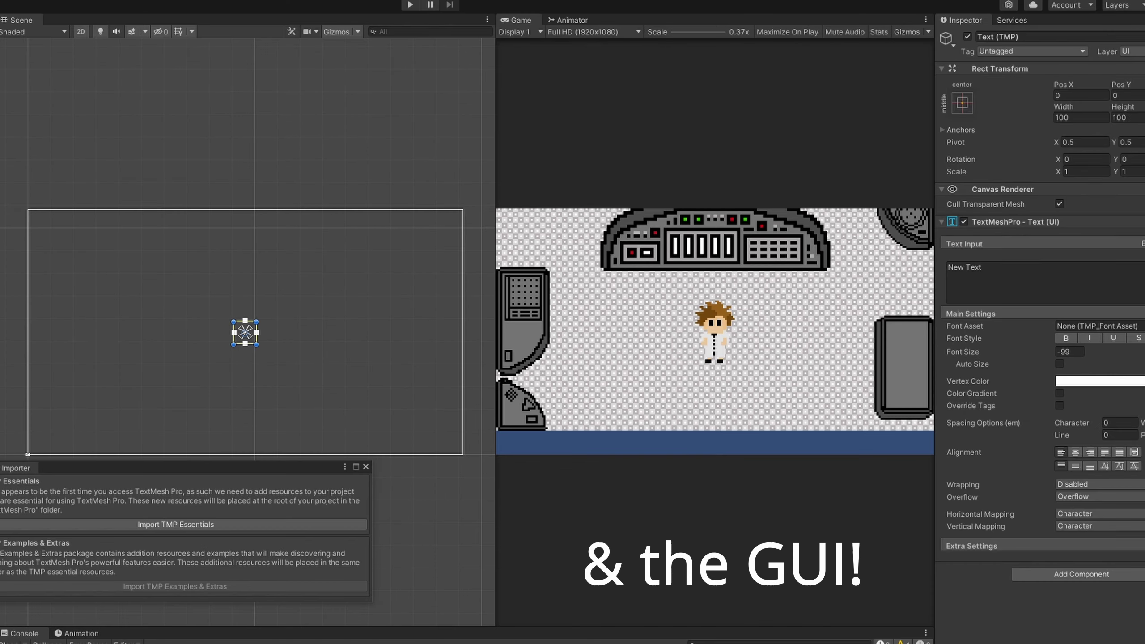
# Step: Import the TMP Essentials and place the LaunchTimer text in the canvas's upper-left corner, in black at font size 50
pyautogui.click(213, 533)
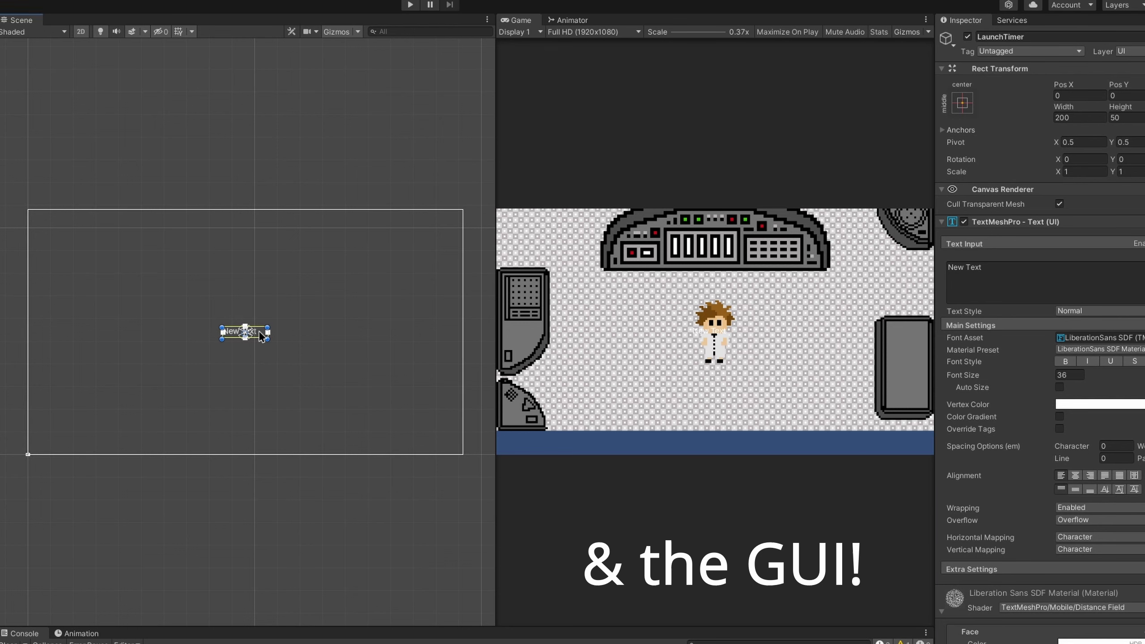
pyautogui.moveTo(262, 336); pyautogui.dragTo(102, 240)
pyautogui.click(1092, 402)
pyautogui.click(1110, 541)
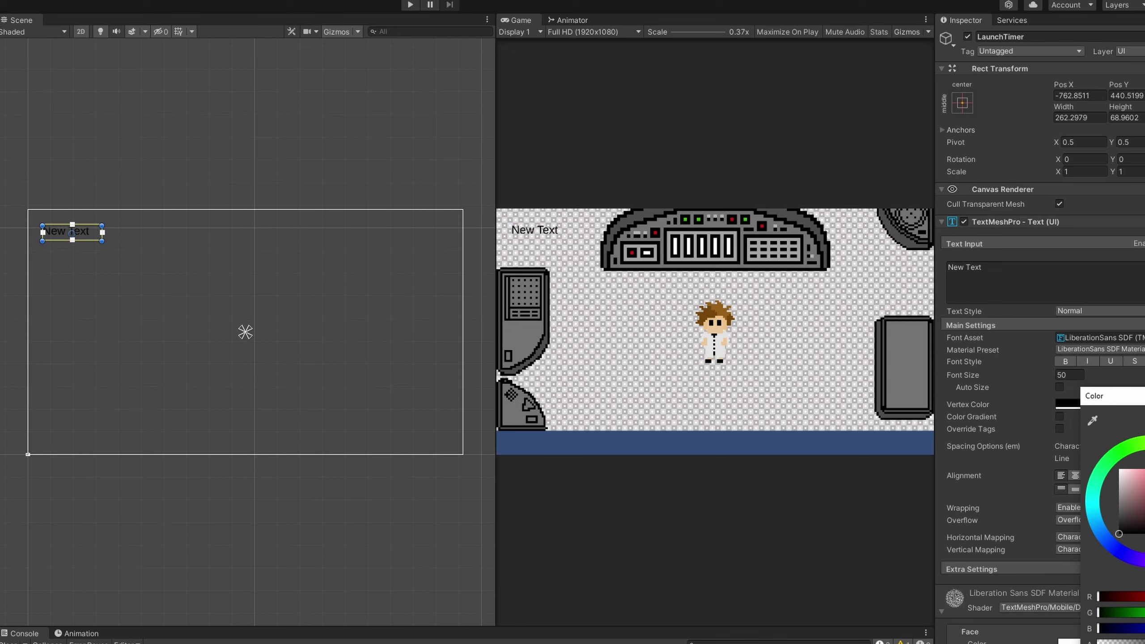
# Step: Make the LaunchTimer text bold, reading "Time Remaining:", and widen its box to fit on one line
pyautogui.click(1065, 361)
pyautogui.moveTo(991, 269); pyautogui.dragTo(882, 268)
pyautogui.write('Time Remaining:')
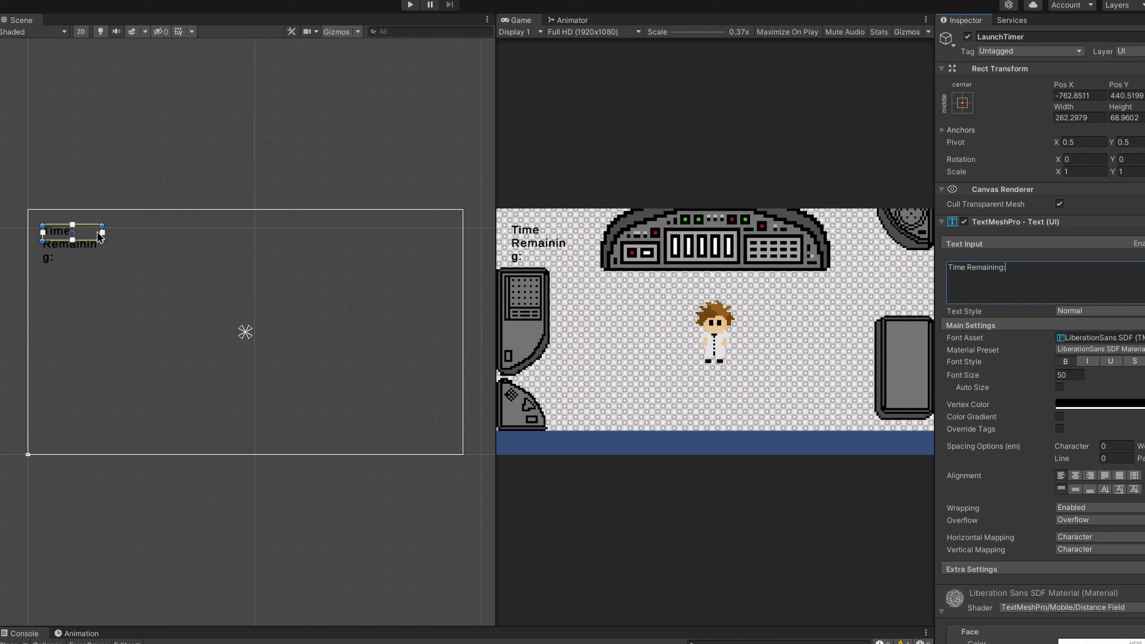
pyautogui.click(130, 234)
pyautogui.click(130, 234)
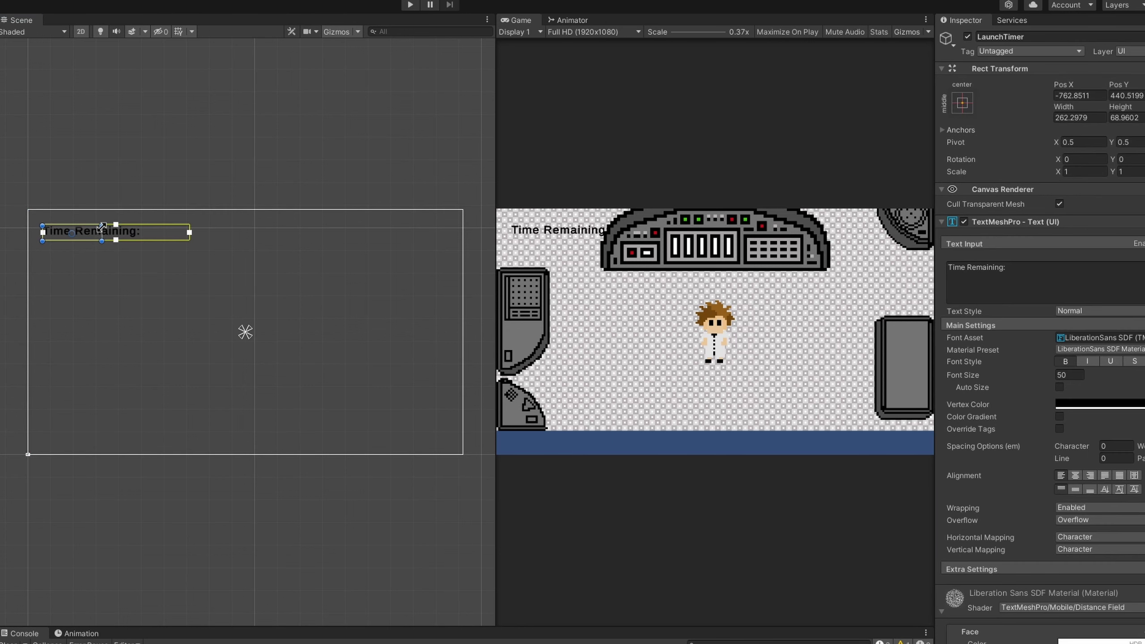
# Step: Move the LaunchTimer text tight into the canvas's upper-left corner and begin replacing its wording with "Lau"
pyautogui.moveTo(83, 237); pyautogui.dragTo(74, 226)
pyautogui.click(1039, 269)
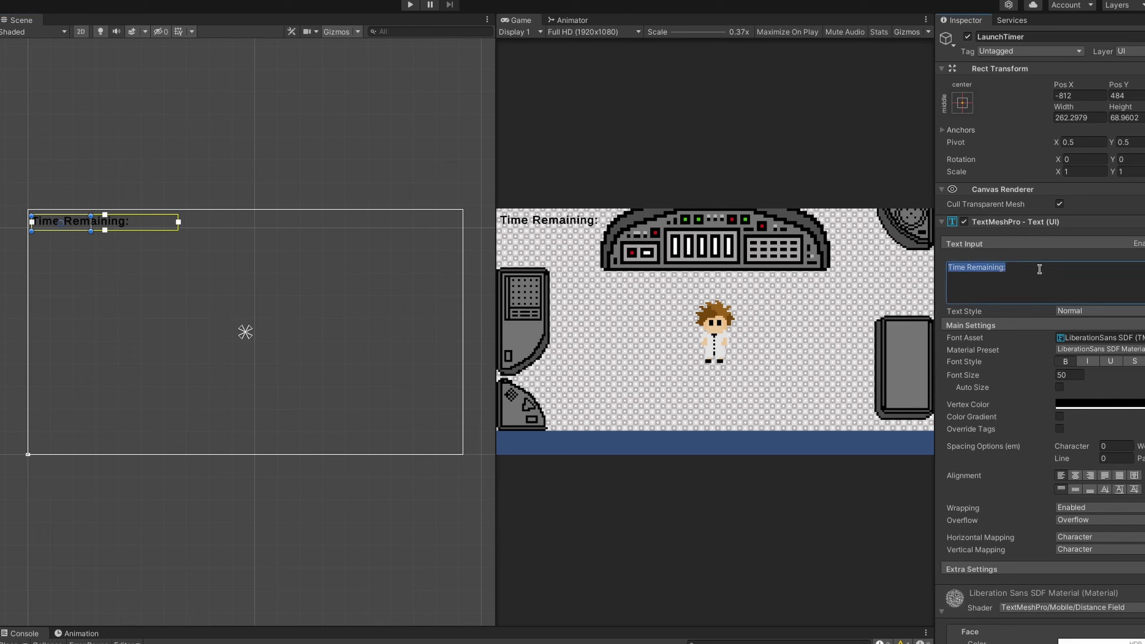
pyautogui.write('Lau')
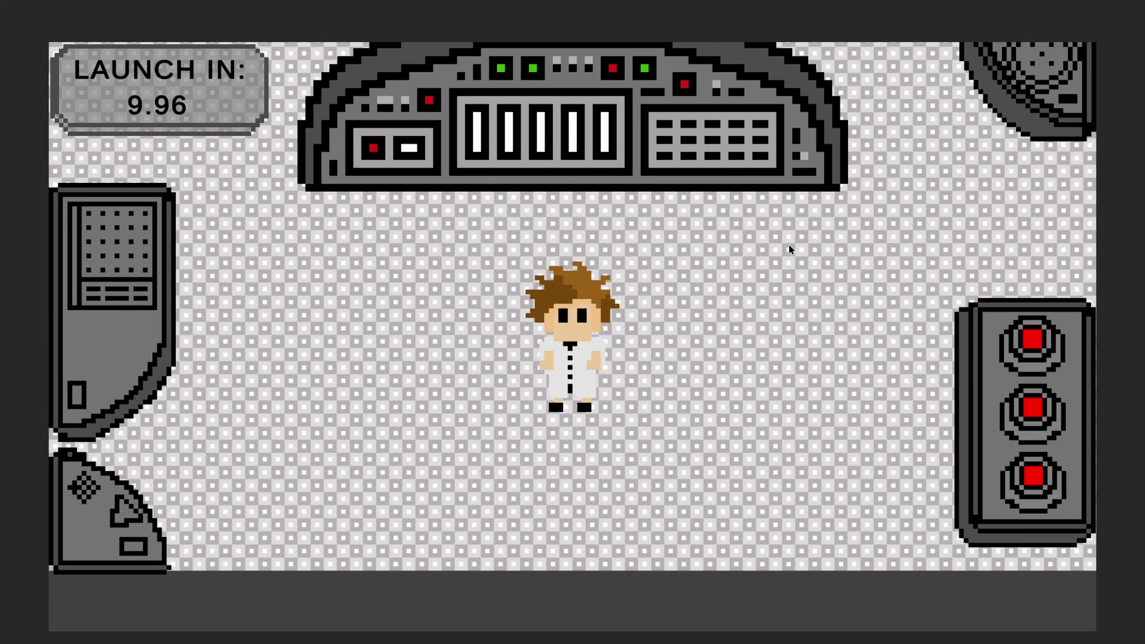
# Step: Playtest the launch timer by walking the scientist up to the main console and adding more time
pyautogui.press('Up')
pyautogui.press('Up')
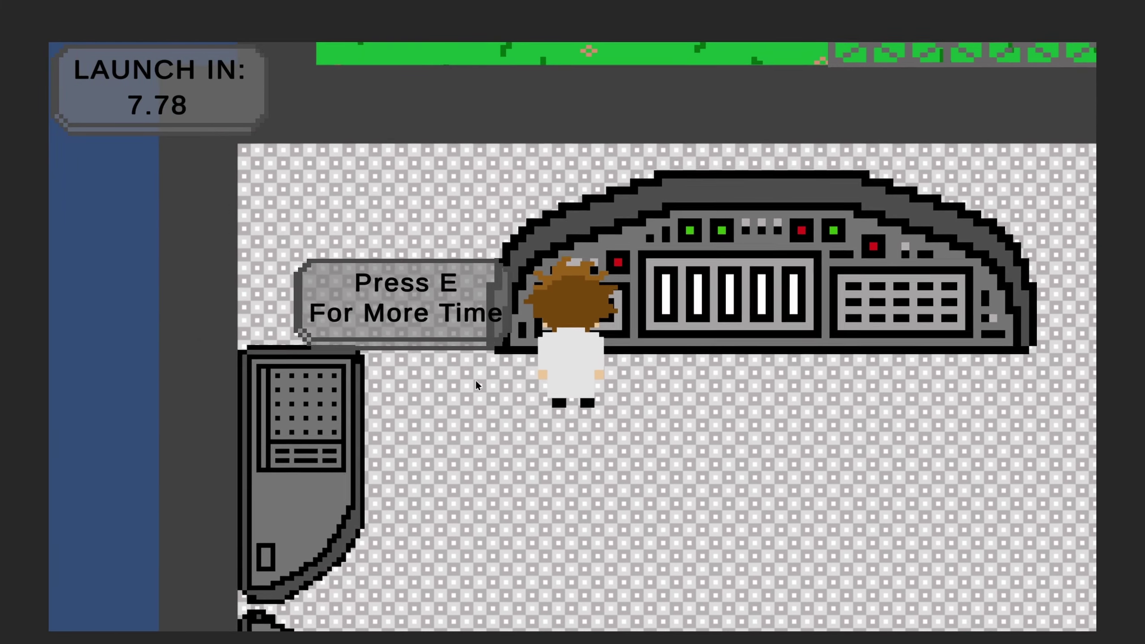
pyautogui.press('e')
pyautogui.press('Down')
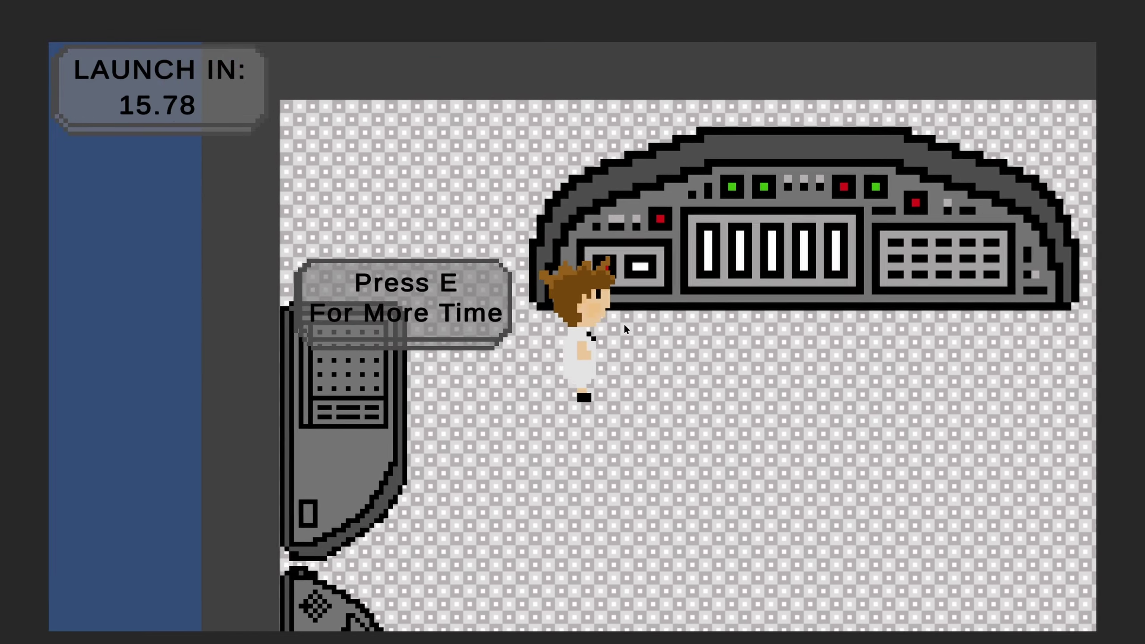
# Step: Start the Pipes puzzle at the tall left-wall console and walk the scientist beside the pipe grid
pyautogui.press('Left')
pyautogui.press('Up')
pyautogui.press('e')
pyautogui.press('Down')
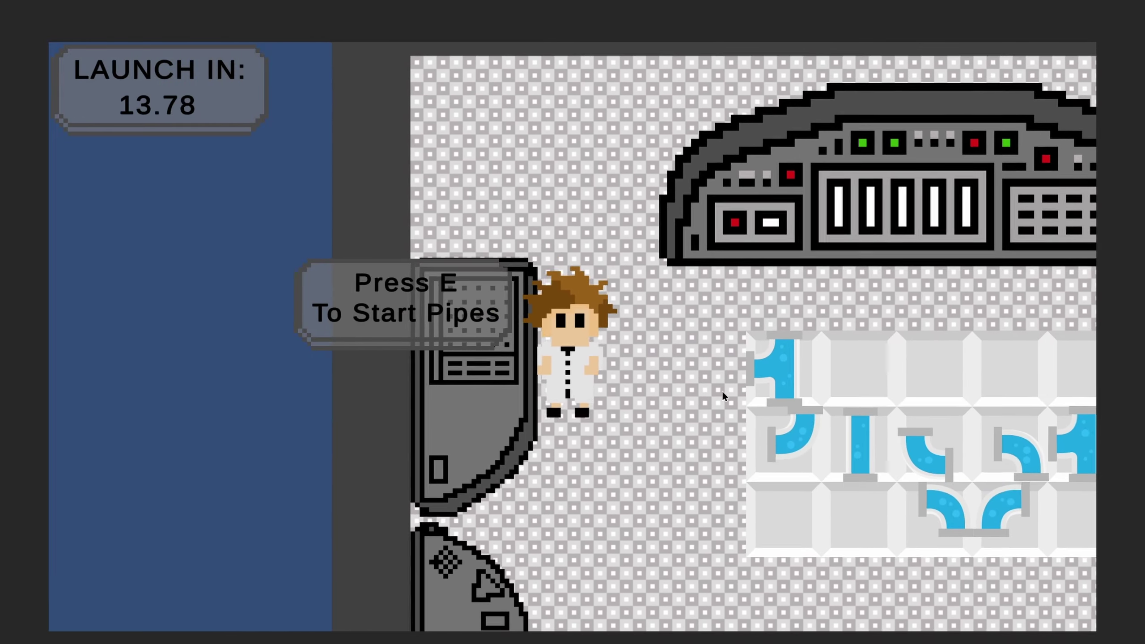
pyautogui.press('Right')
pyautogui.press('Up')
pyautogui.press('Right')
# Step: Solve the Pipes puzzle by rotating its tiles into one continuous pipe across the grid
pyautogui.click(688, 309)
pyautogui.click(695, 342)
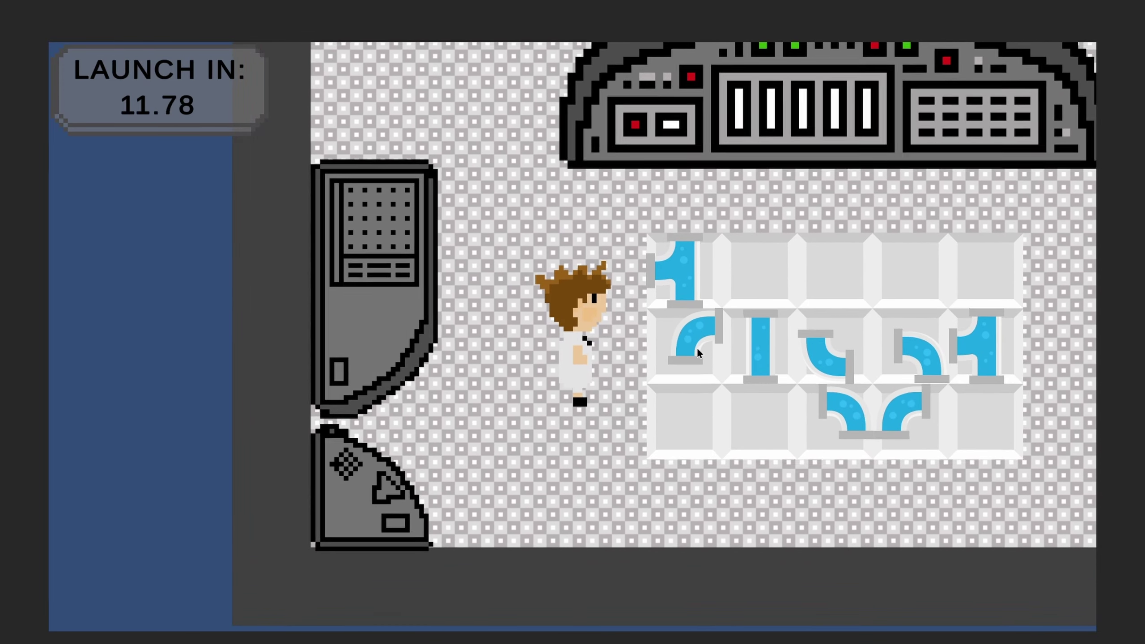
pyautogui.click(698, 352)
pyautogui.click(765, 363)
pyautogui.click(810, 363)
pyautogui.click(831, 365)
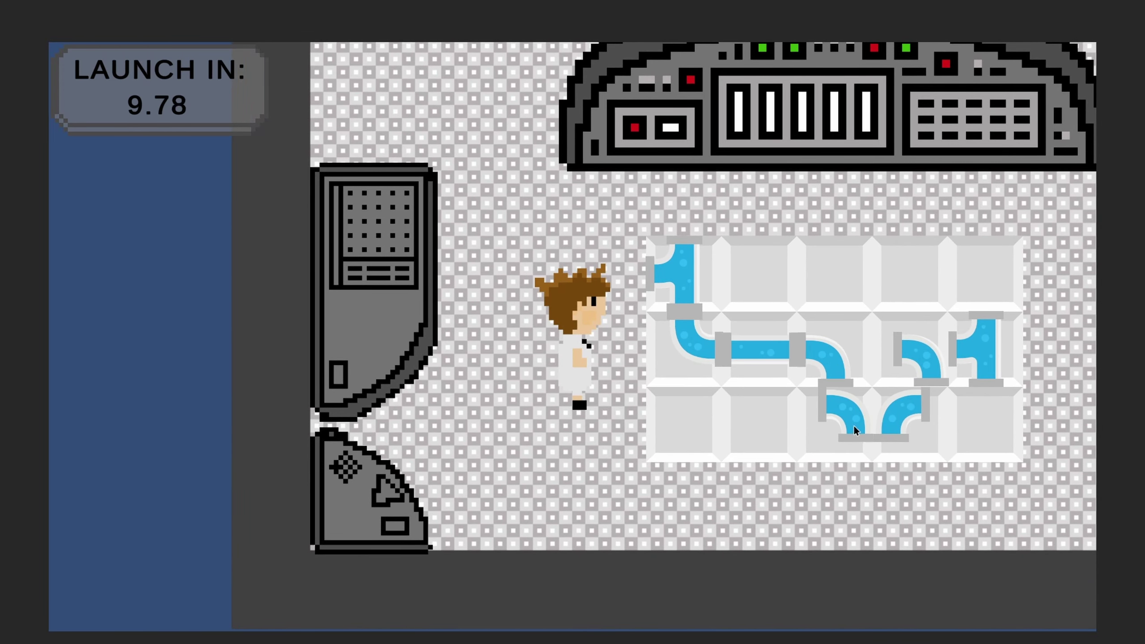
pyautogui.click(912, 425)
pyautogui.click(925, 378)
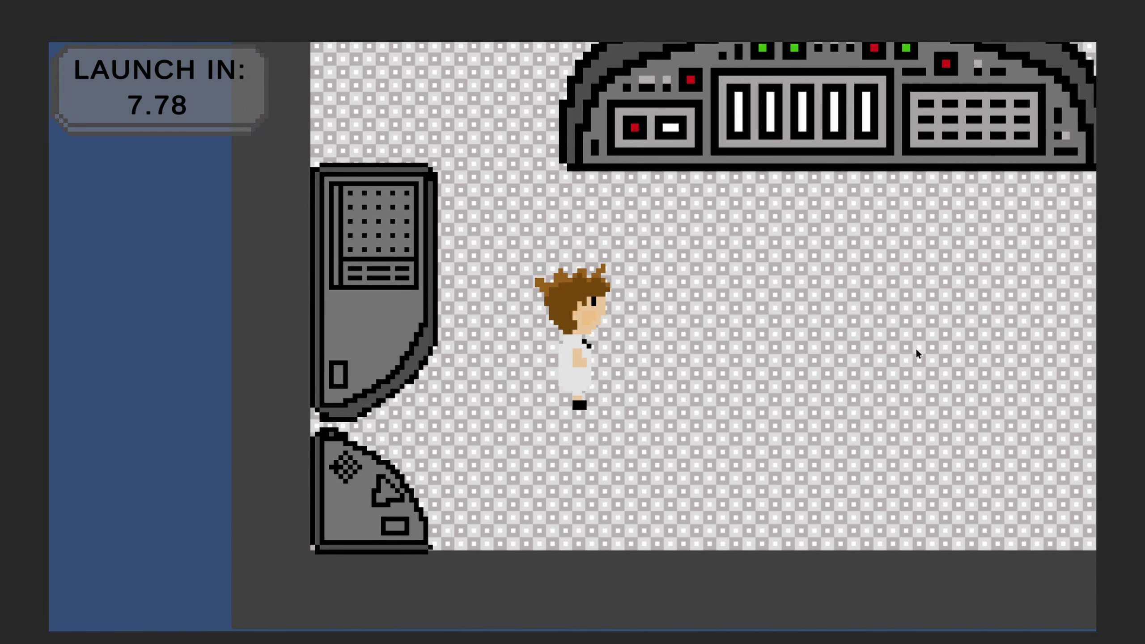
# Step: Walk the scientist back up to the main console and add launch time after the pipe puzzle
pyautogui.press('Up')
pyautogui.press('e')
pyautogui.press('Down')
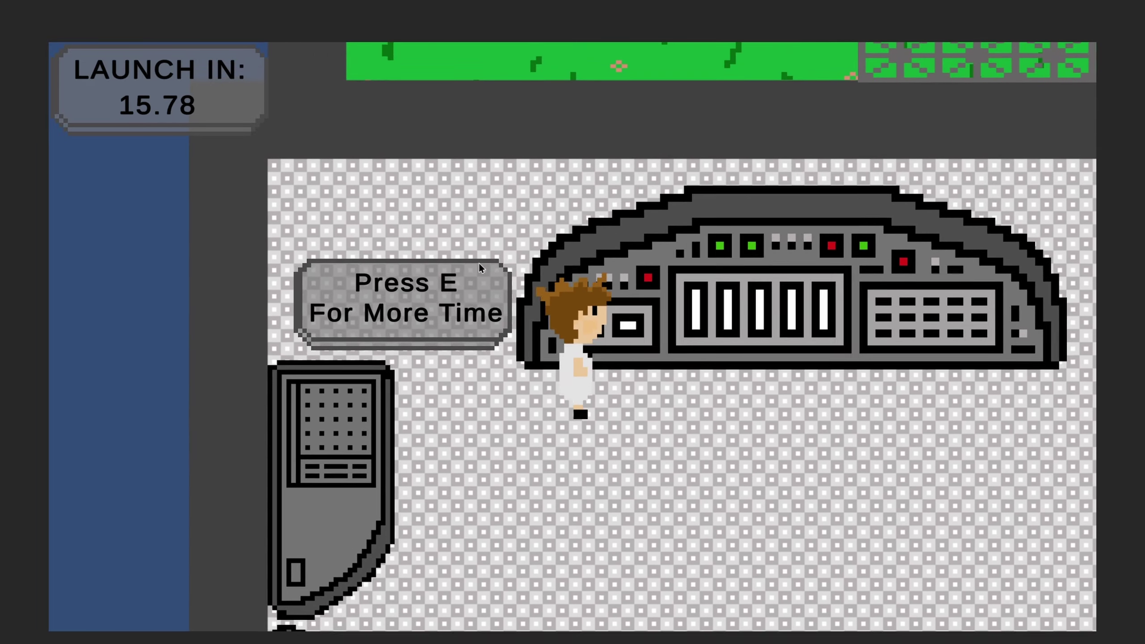
# Step: Start Matching at the small triangular console and place the triangle, green bar, square panel and banana on their silhouettes
pyautogui.press('Left')
pyautogui.press('e')
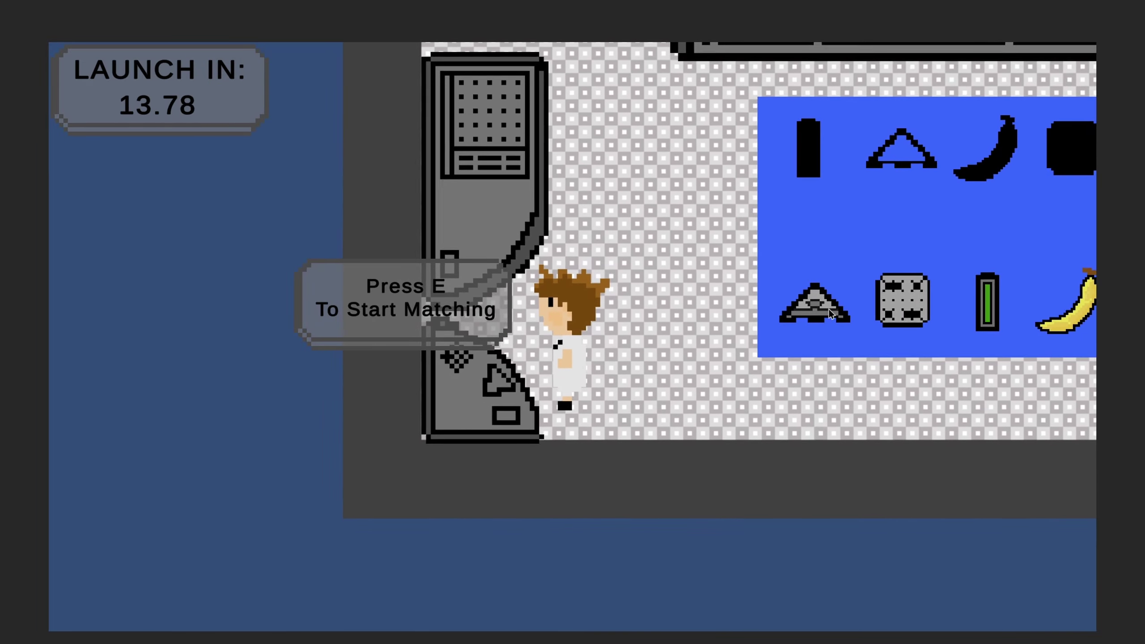
pyautogui.moveTo(815, 304); pyautogui.dragTo(897, 179)
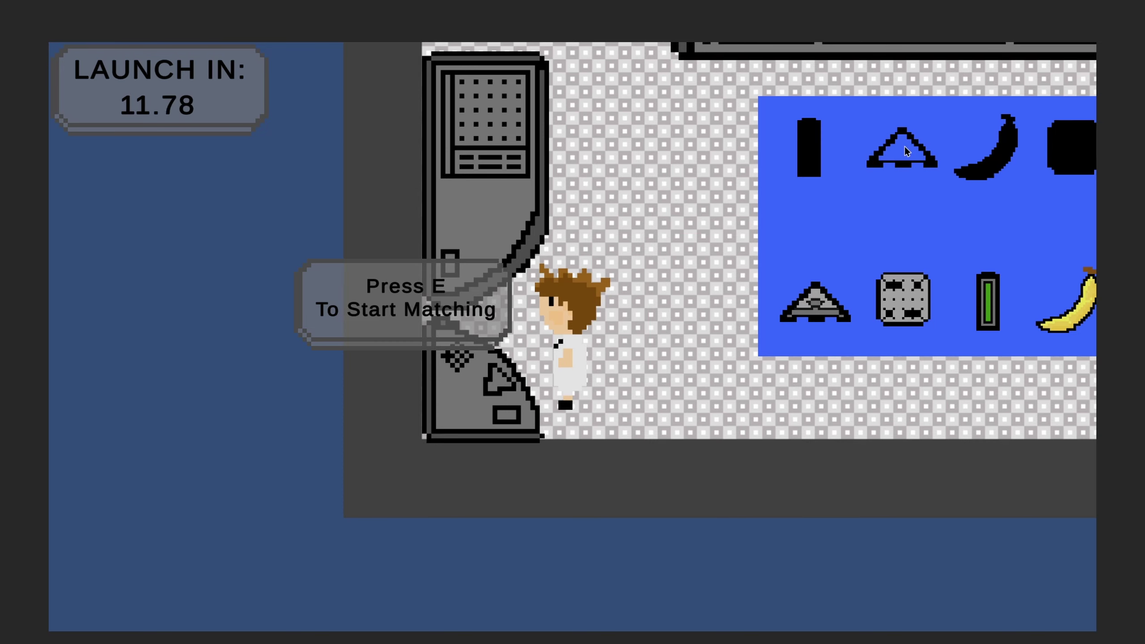
pyautogui.press('Right')
pyautogui.moveTo(794, 318); pyautogui.dragTo(852, 197)
pyautogui.moveTo(925, 302); pyautogui.dragTo(975, 188)
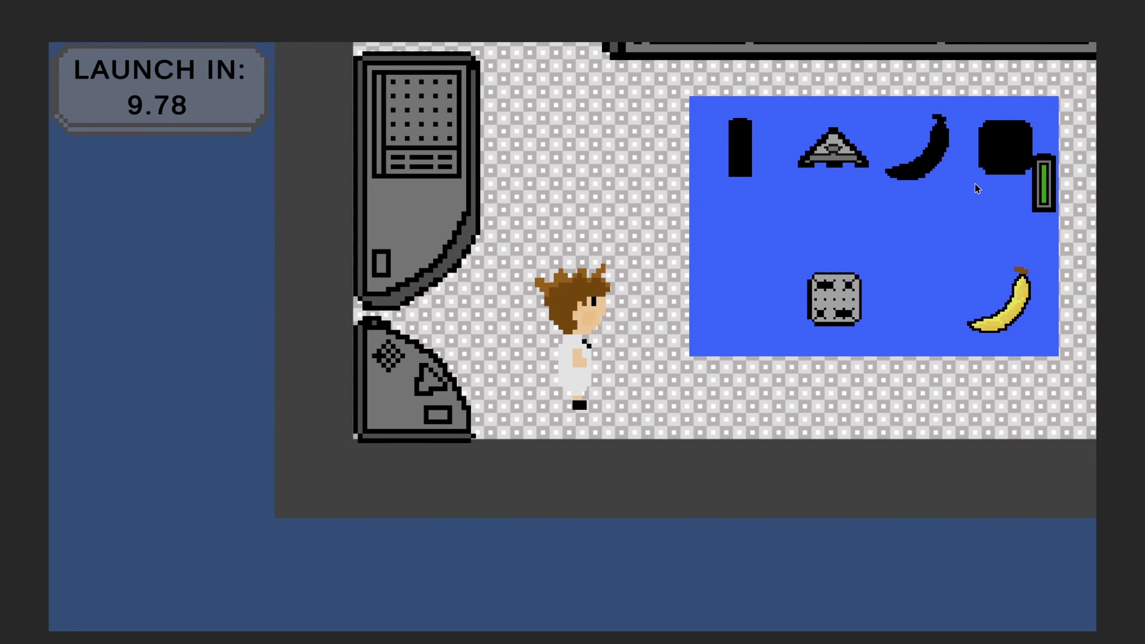
pyautogui.moveTo(842, 318); pyautogui.dragTo(1015, 181)
pyautogui.moveTo(1007, 334); pyautogui.dragTo(924, 163)
pyautogui.moveTo(919, 302); pyautogui.dragTo(742, 162)
# Step: Return the scientist from the matching puzzle to the main console and extend the launch countdown
pyautogui.press('d')
pyautogui.press('w')
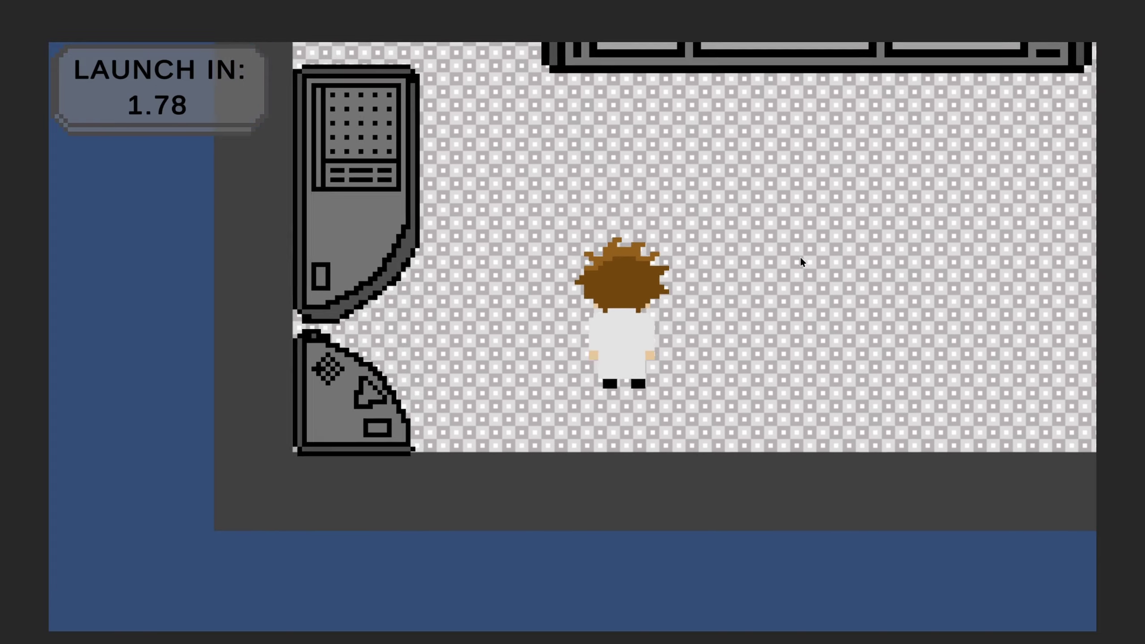
pyautogui.press('a')
pyautogui.press('w')
pyautogui.press('e')
pyautogui.press('d')
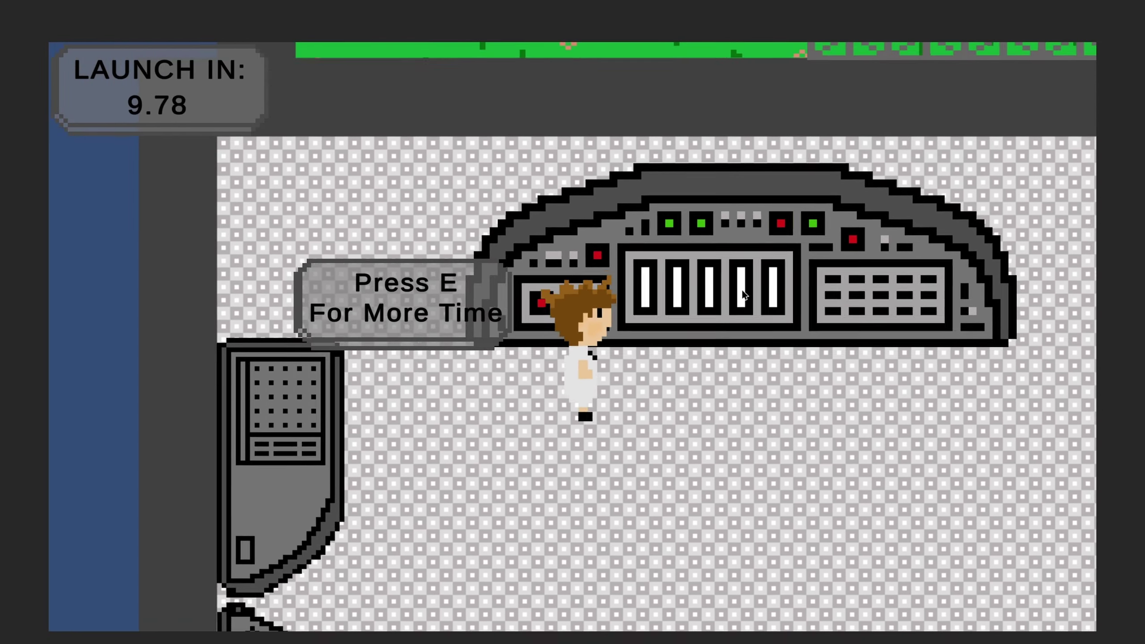
# Step: Walk the scientist to the round corner console near the status lights and start the Navigation puzzle
pyautogui.press('s')
pyautogui.press('w')
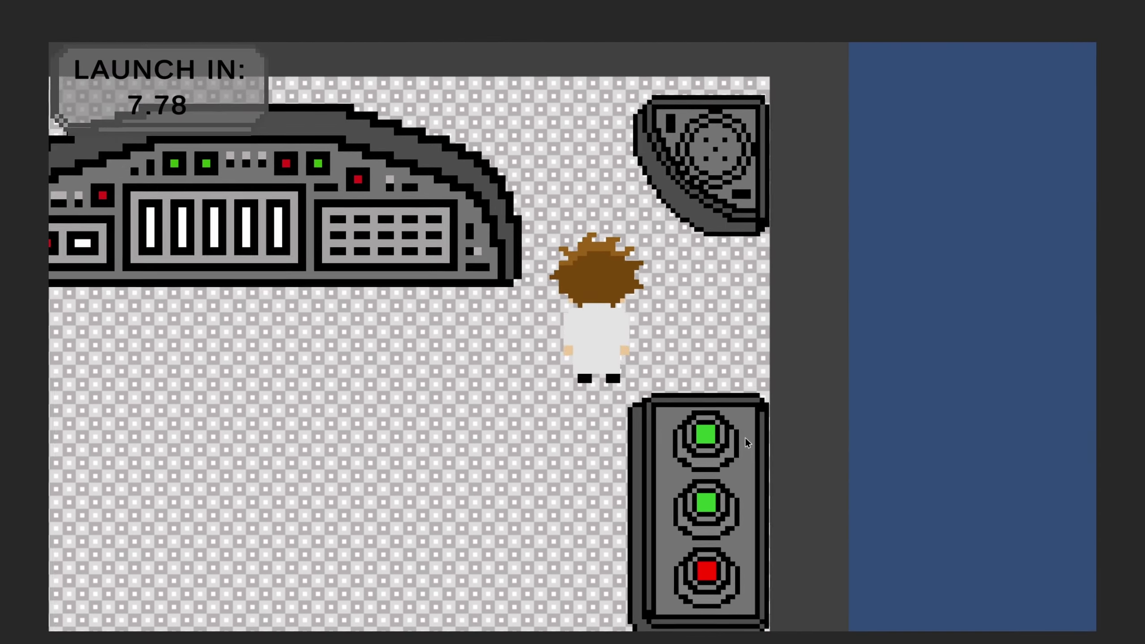
pyautogui.press('d')
pyautogui.press('e')
pyautogui.press('s')
pyautogui.press('a')
pyautogui.press('s')
pyautogui.press('a')
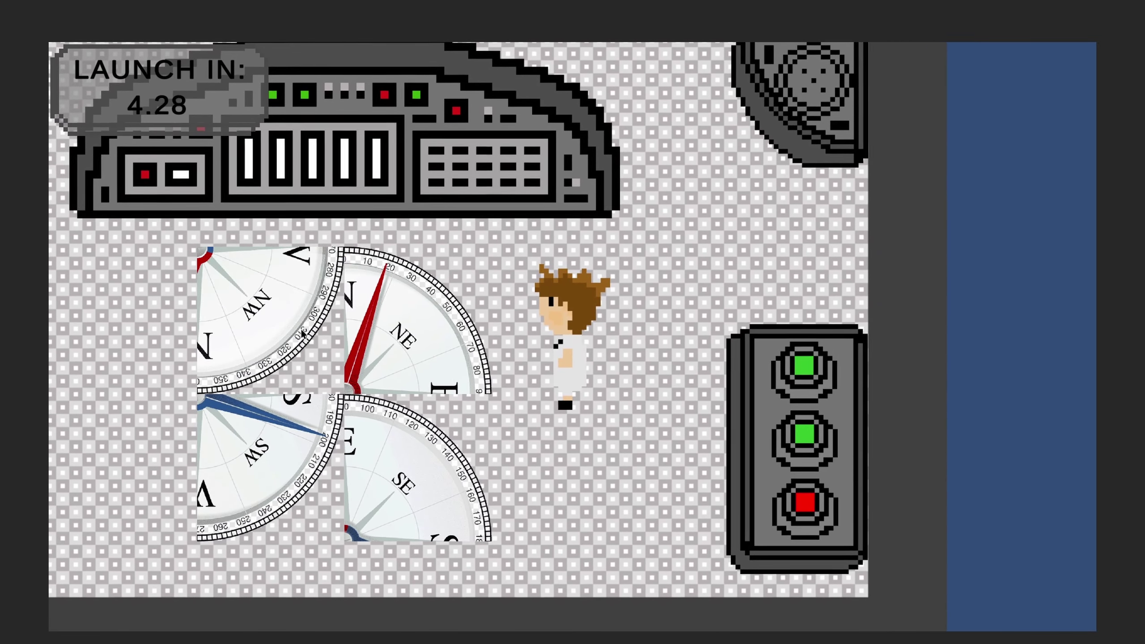
# Step: Rotate the misaligned compass quarters in the Navigation puzzle to complete the compass face
pyautogui.click(303, 333)
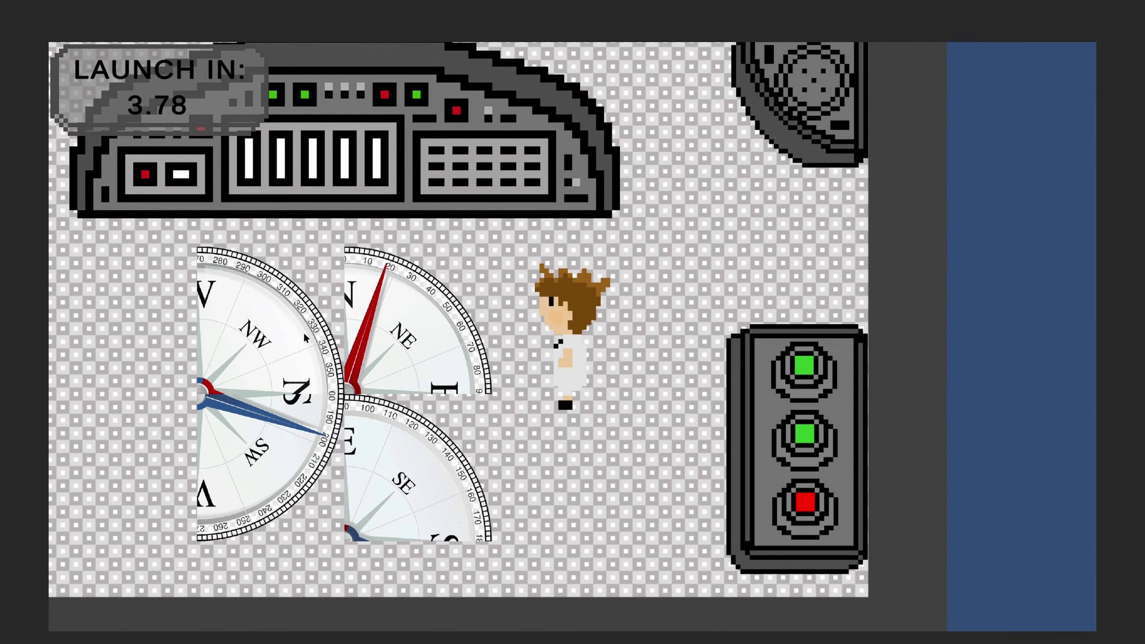
pyautogui.click(304, 410)
pyautogui.click(401, 461)
pyautogui.click(402, 461)
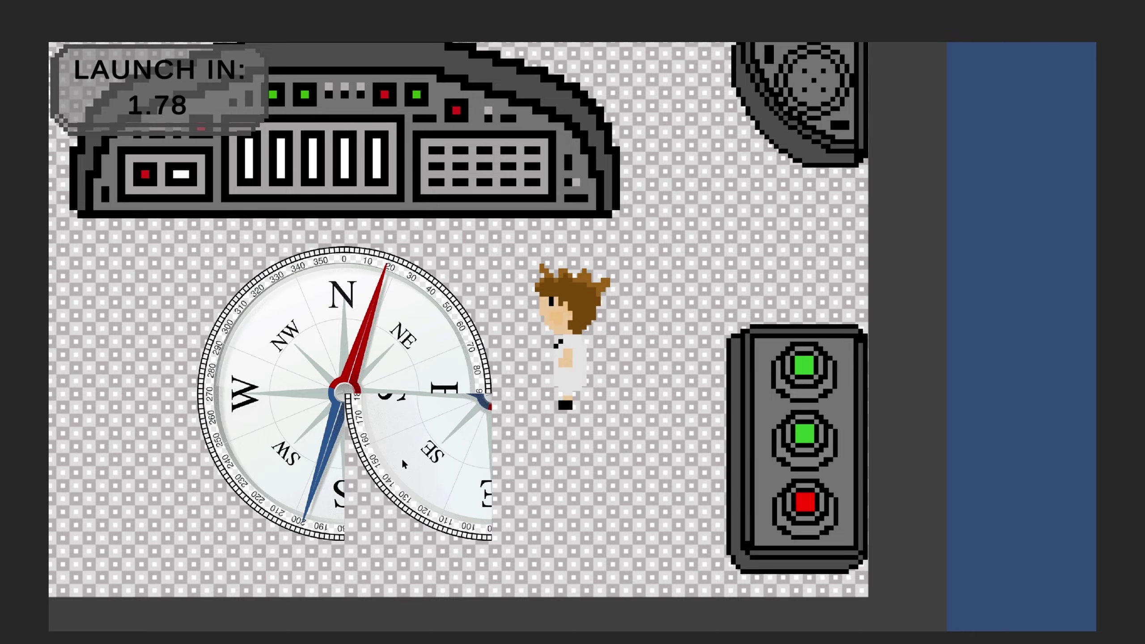
pyautogui.click(406, 462)
# Step: Walk the scientist to the window by the launch pad and watch the game's winning ending
pyautogui.press('a')
pyautogui.press('w')
pyautogui.press('d')
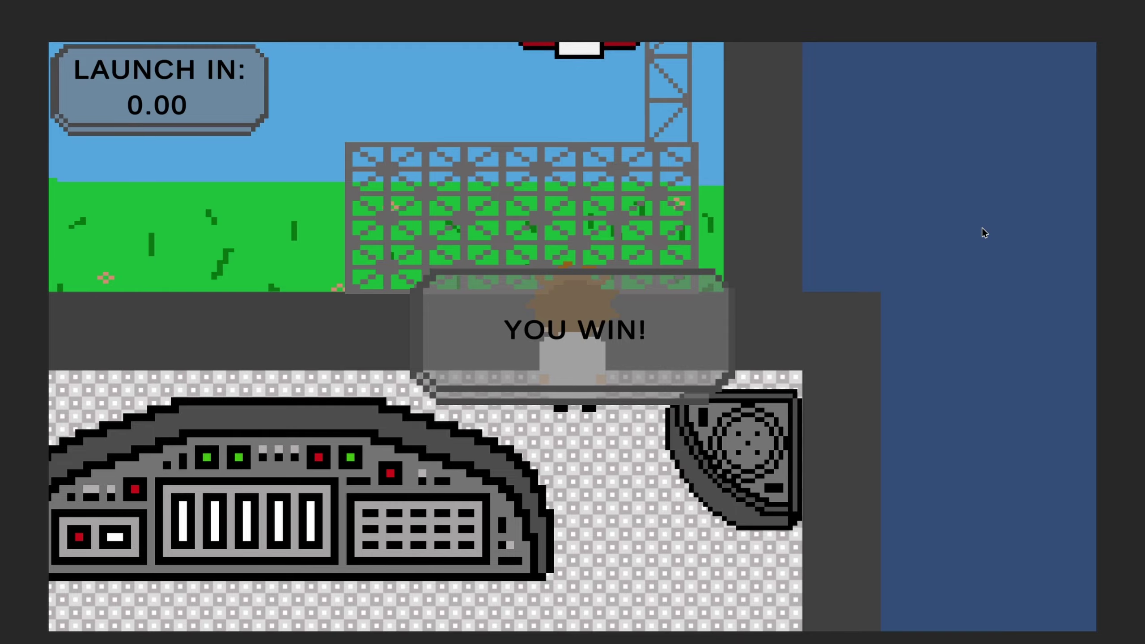
pyautogui.press('s')
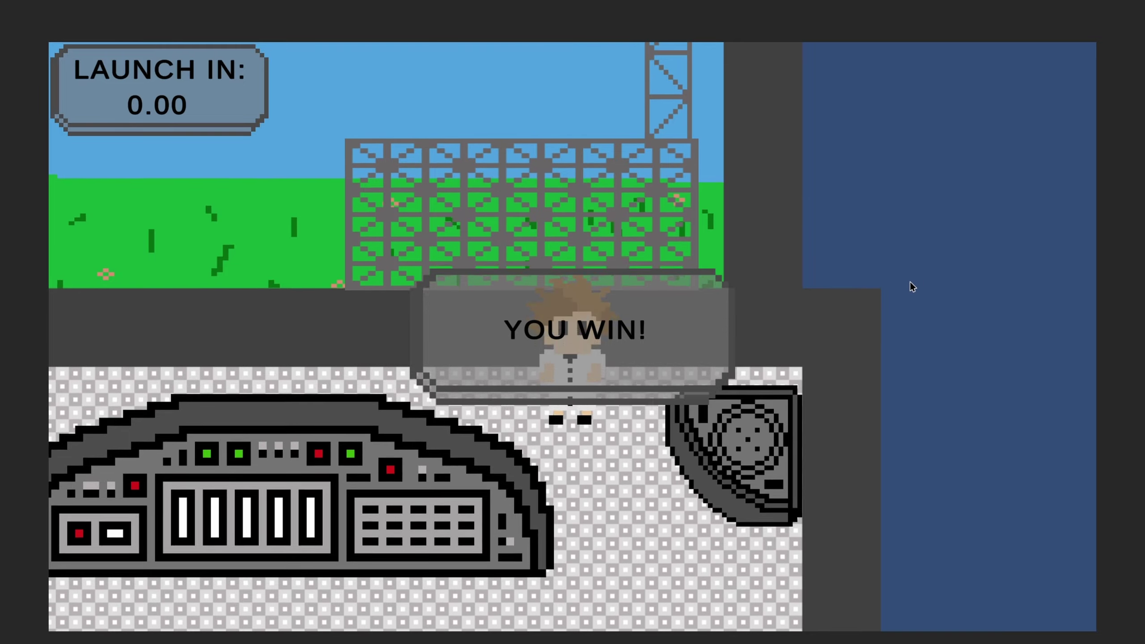
pyautogui.press('d')
pyautogui.press('a')
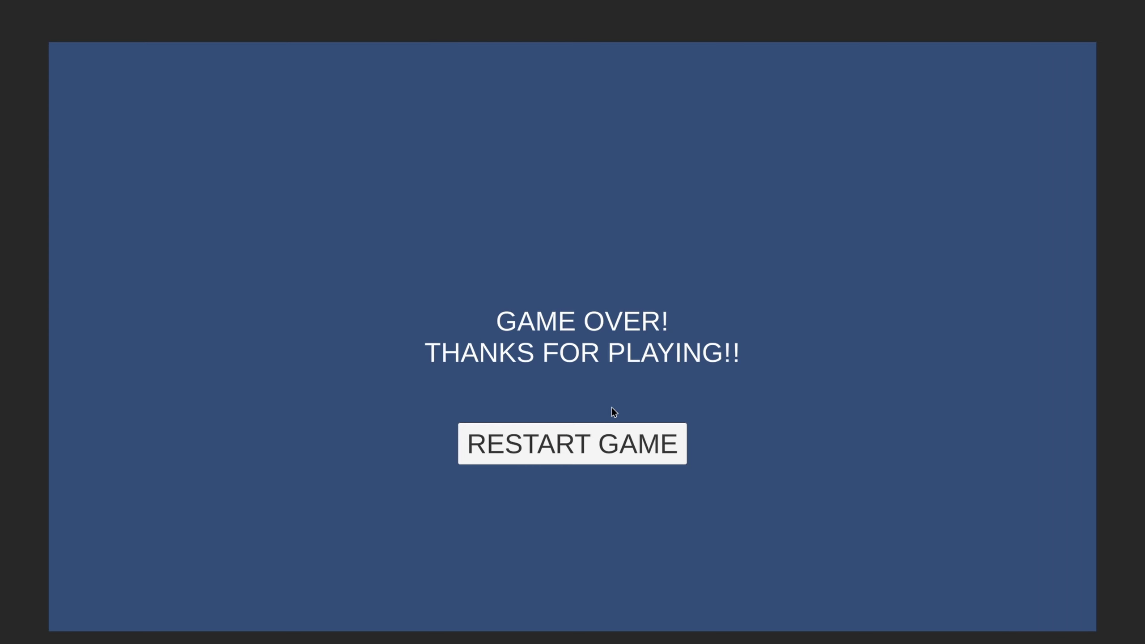
# Step: Restart the game and walk the scientist around the main console to the window facing the rocket
pyautogui.click(606, 443)
pyautogui.press('d')
pyautogui.press('a')
pyautogui.press('w')
pyautogui.press('d')
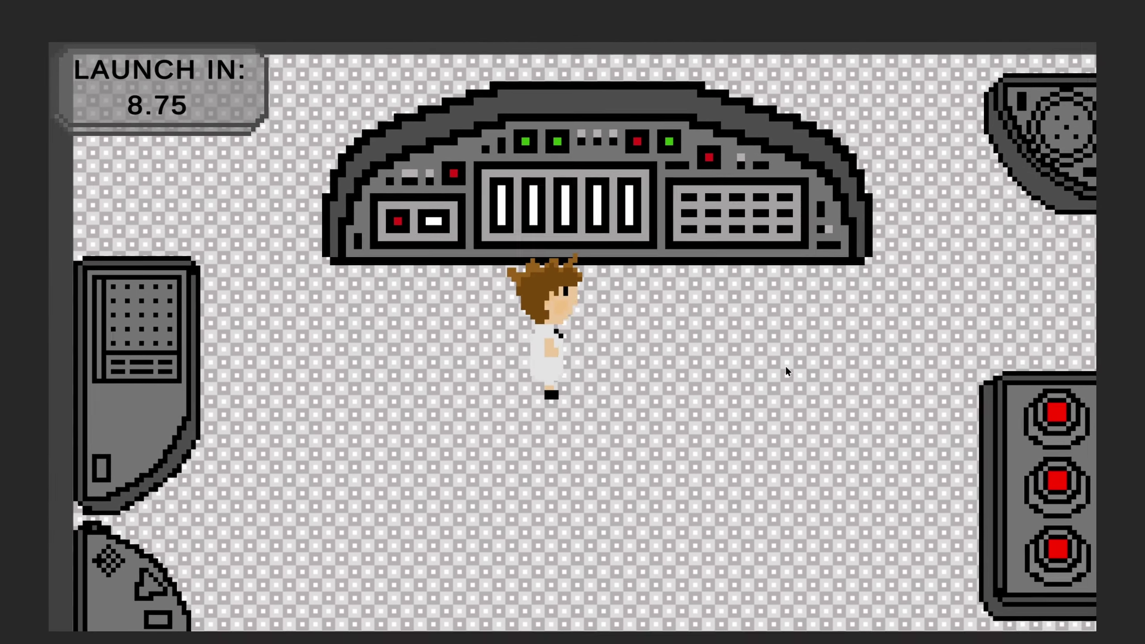
pyautogui.press('w')
pyautogui.press('d')
pyautogui.press('w')
pyautogui.press('a')
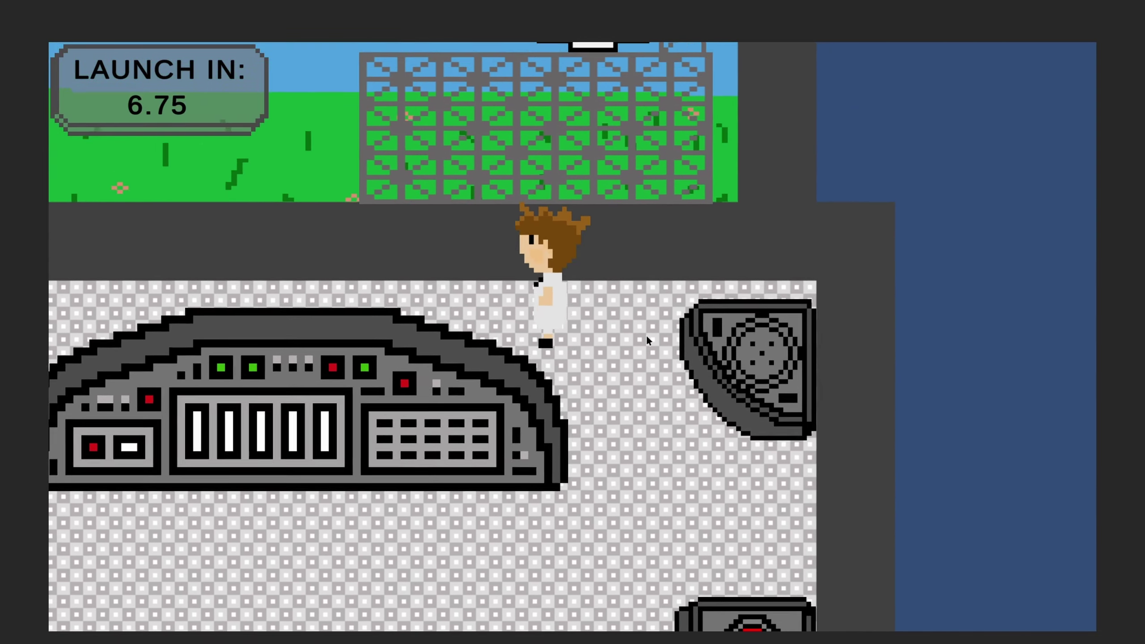
pyautogui.press('w')
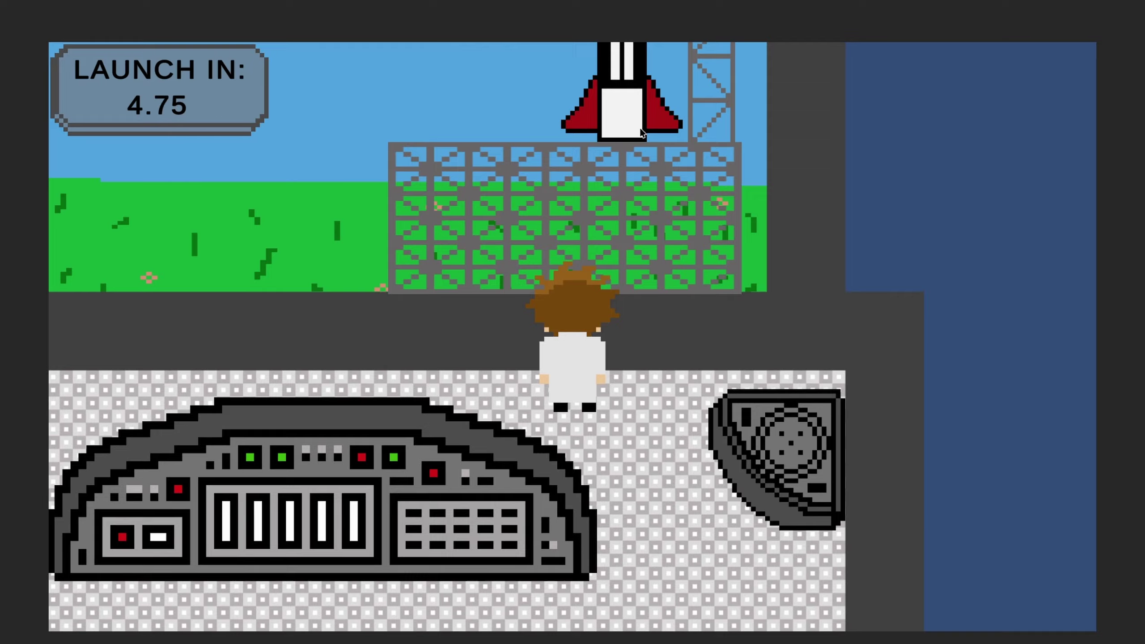
# Step: Test the losing ending by wandering the lab without solving puzzles until the launch countdown runs out
pyautogui.press('a')
pyautogui.press('s')
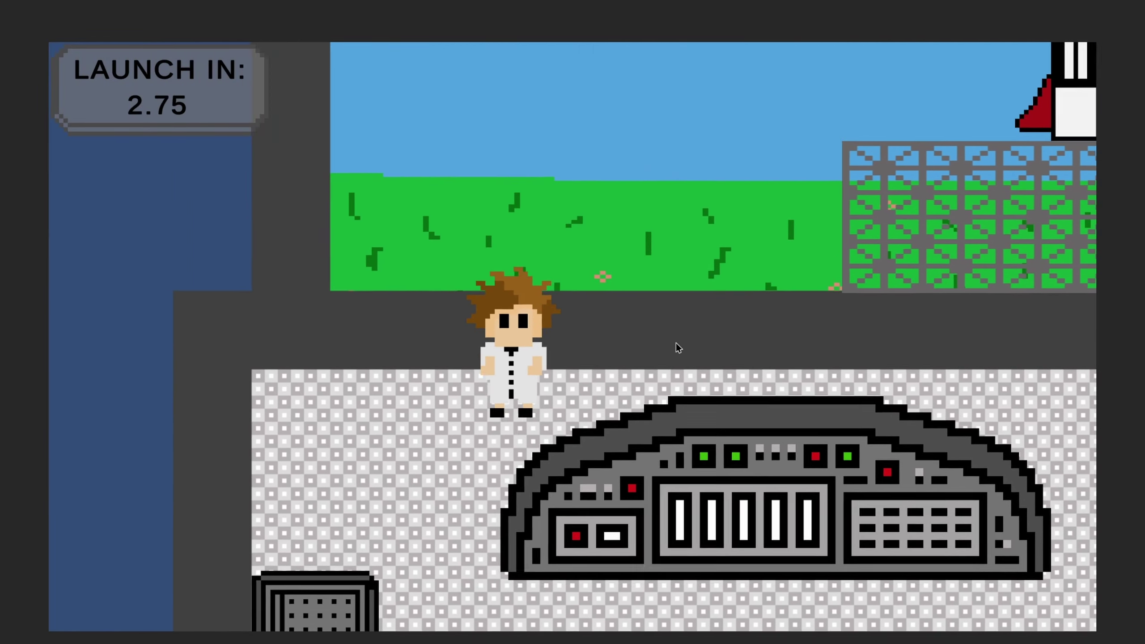
pyautogui.press('w')
pyautogui.press('d')
pyautogui.press('s')
pyautogui.press('a')
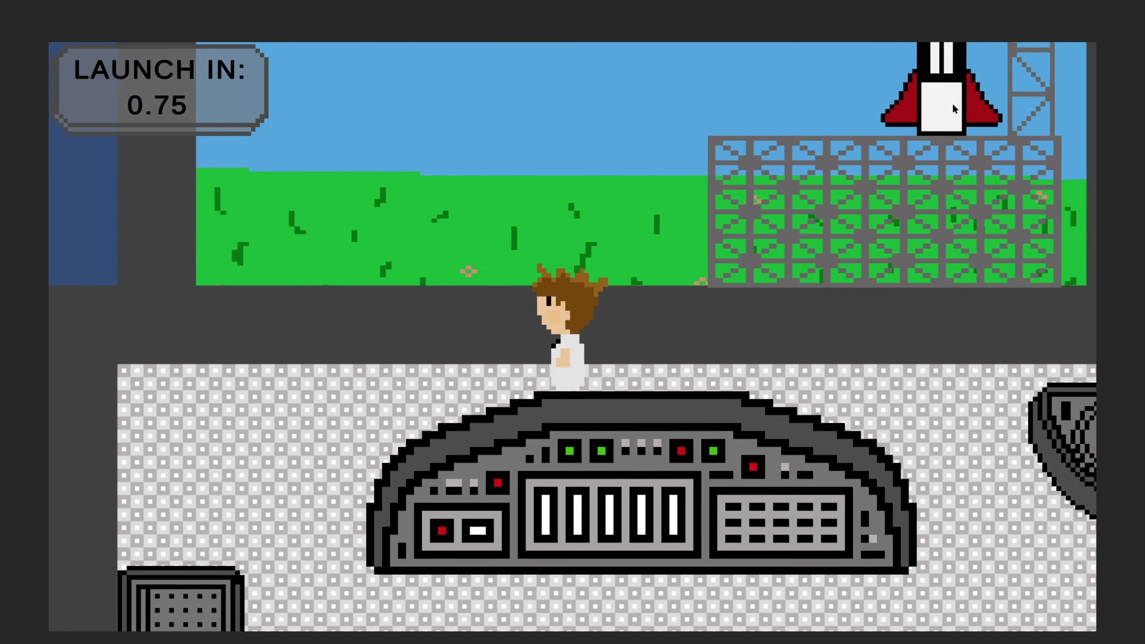
pyautogui.press('s')
pyautogui.press('s')
pyautogui.press('w')
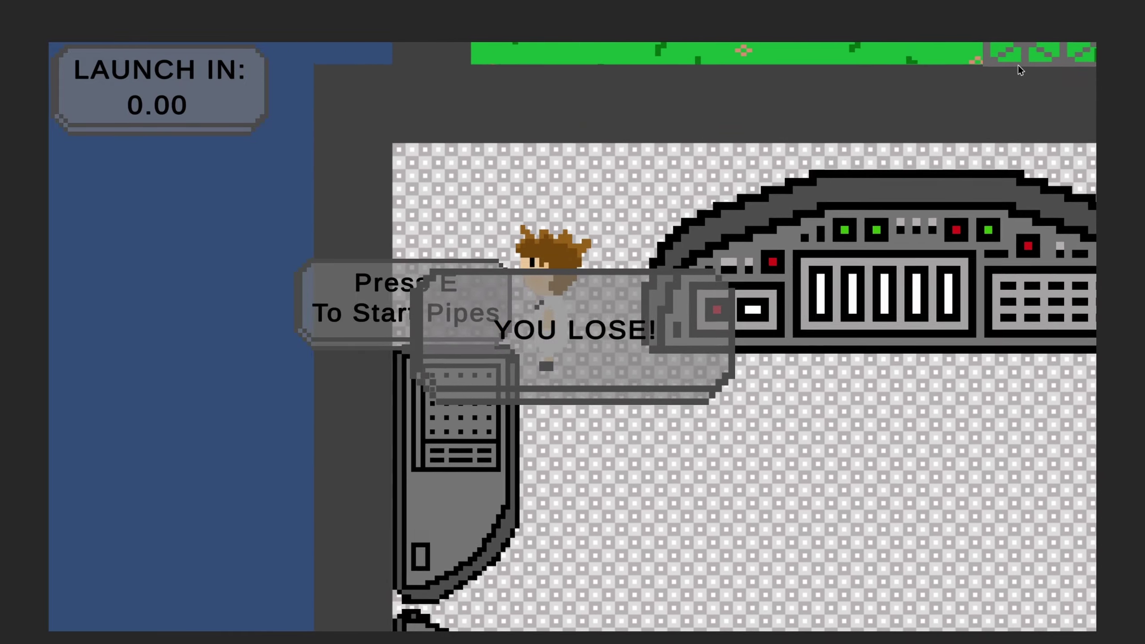
pyautogui.press('d')
pyautogui.press('s')
pyautogui.press('a')
pyautogui.press('d')
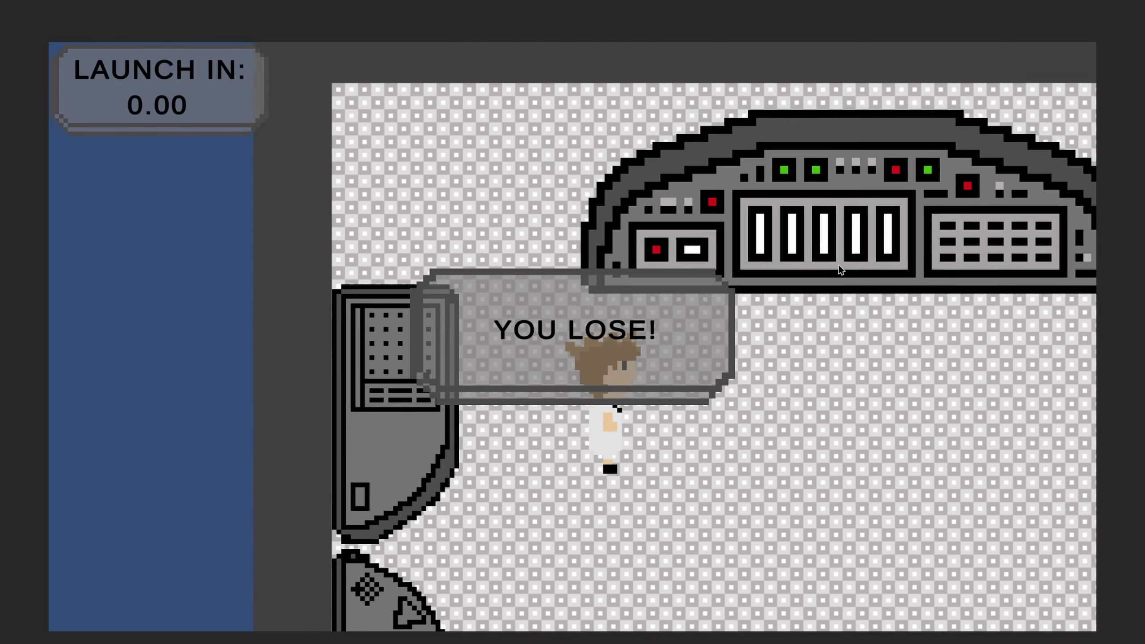
# Step: Add extra launch time twice and walk the scientist across the open lab floor
pyautogui.press('w')
pyautogui.press('a')
pyautogui.press('e')
pyautogui.press('e')
pyautogui.press('s')
pyautogui.press('d')
pyautogui.press('w')
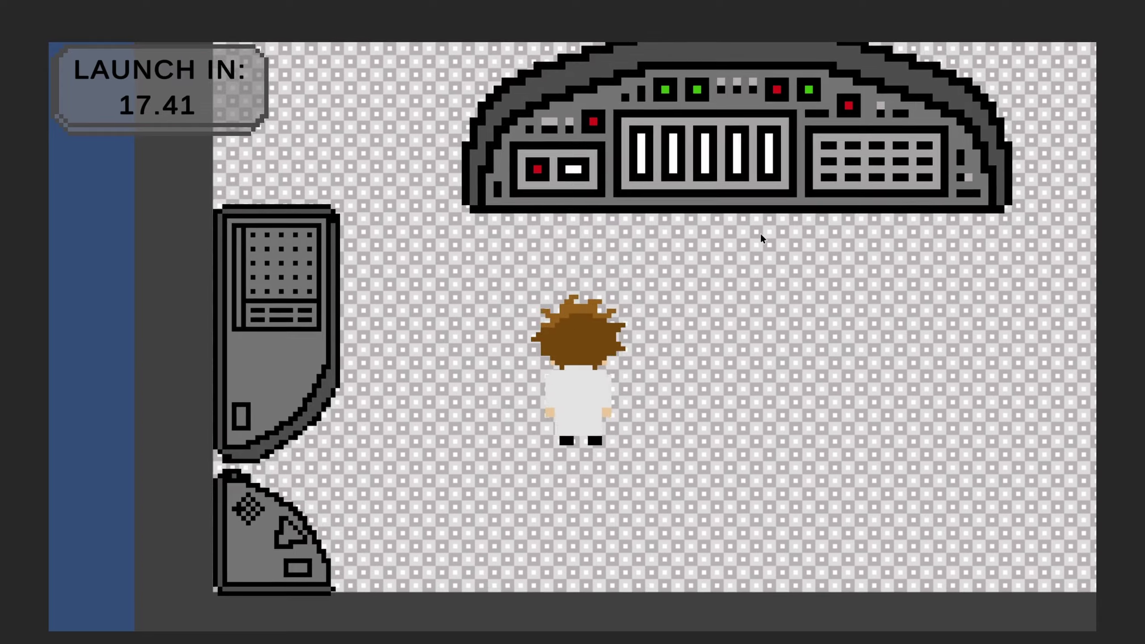
# Step: Walk the scientist back to the main console's extra-time control and move around it to examine its prompt
pyautogui.press('d')
pyautogui.press('a')
pyautogui.press('w')
pyautogui.press('d')
pyautogui.press('w')
pyautogui.press('s')
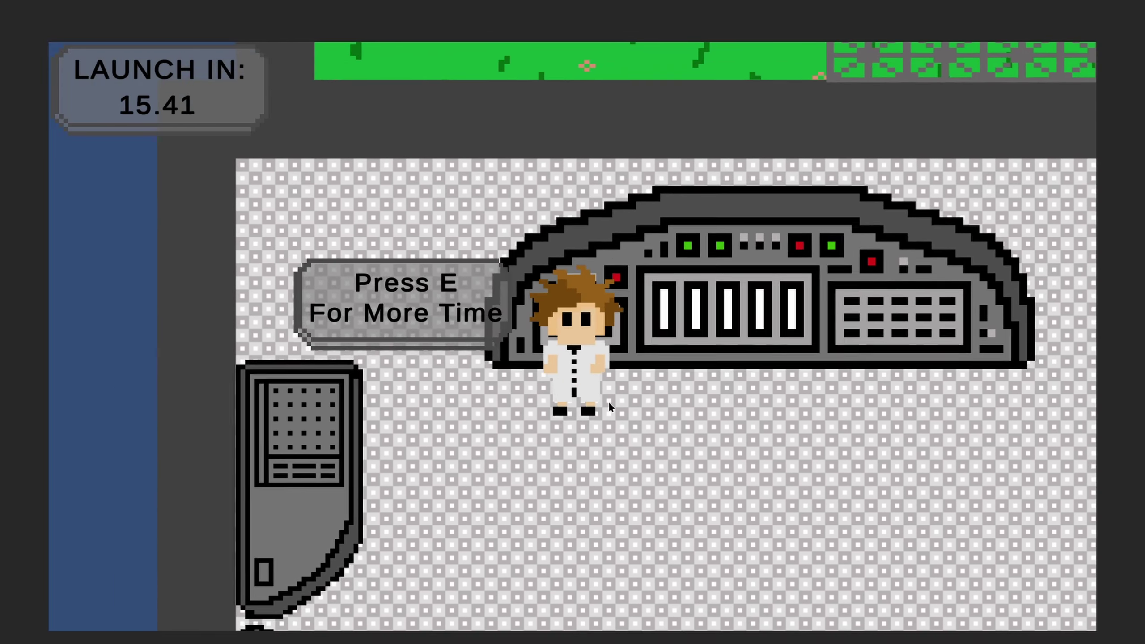
pyautogui.press('d')
pyautogui.press('w')
pyautogui.press('s')
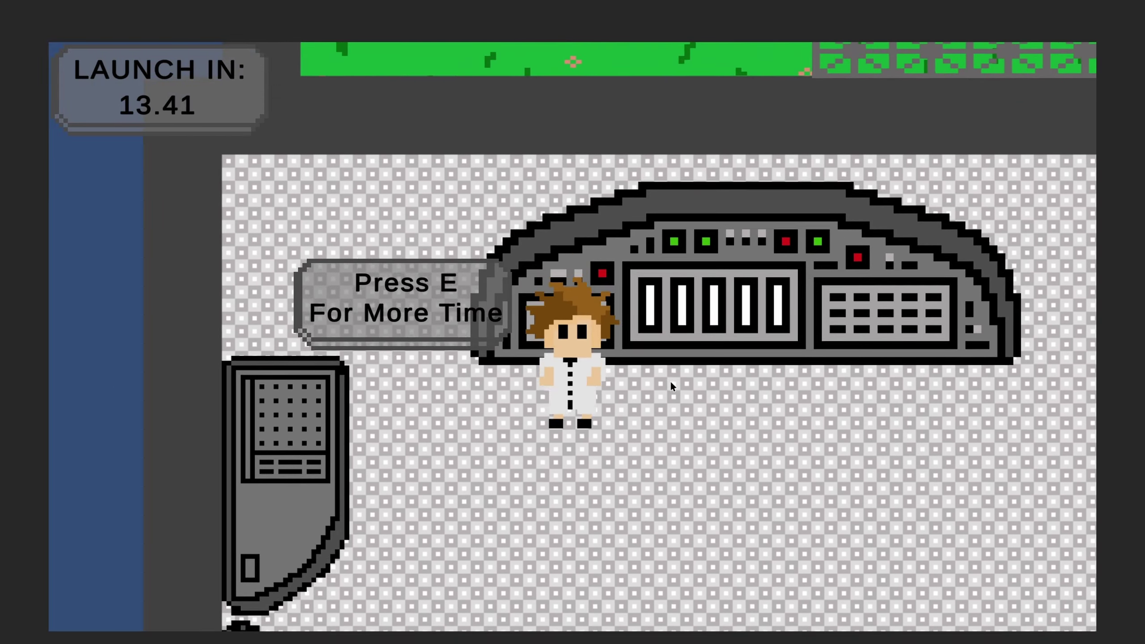
pyautogui.press('a')
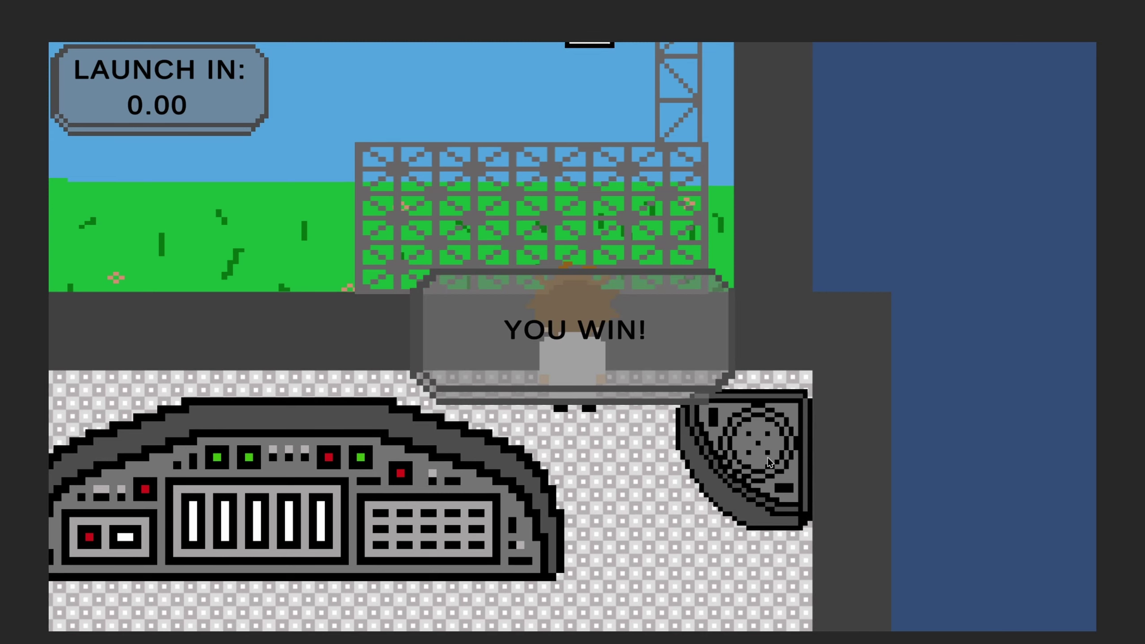
# Step: View the winning ending near the Navigation console, restart the game and move the scientist in the new round
pyautogui.press('d')
pyautogui.press('s')
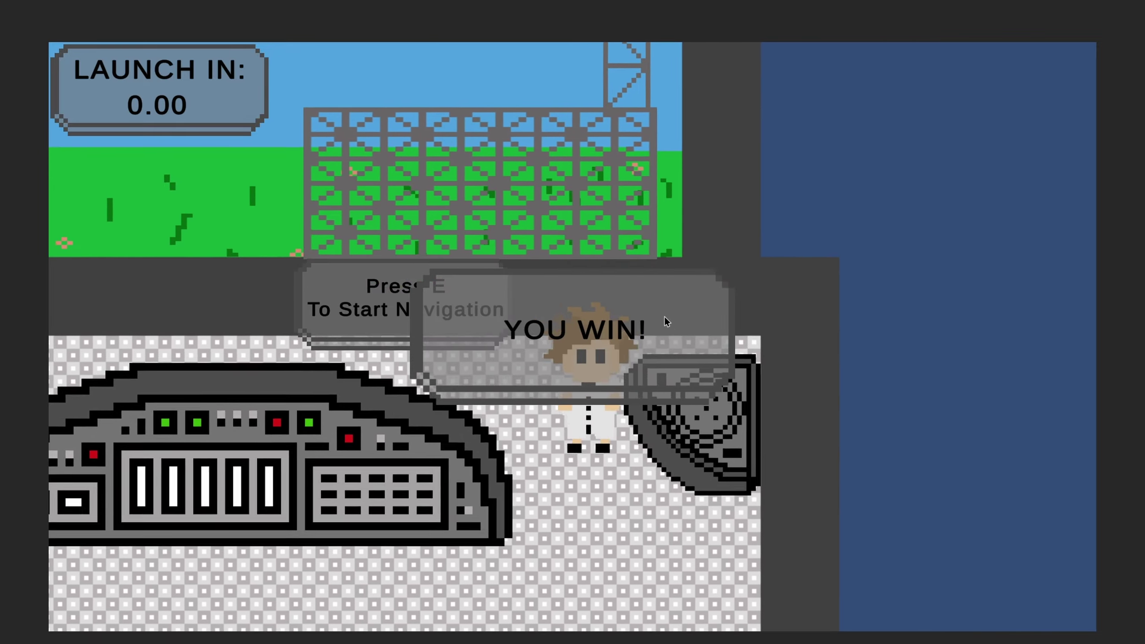
pyautogui.press('a')
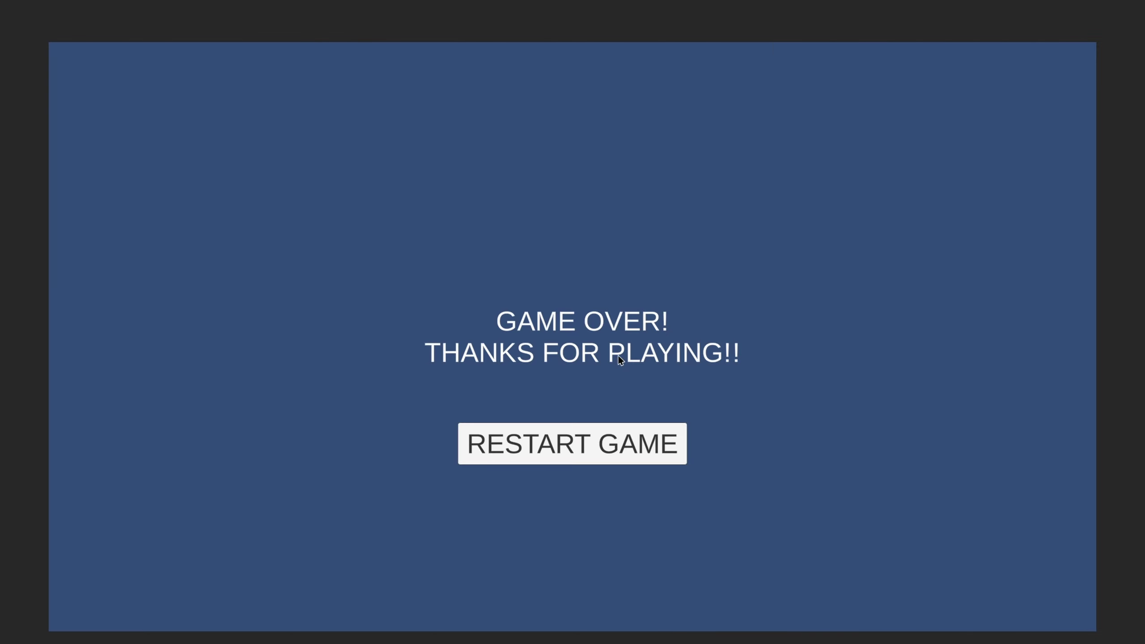
pyautogui.click(590, 433)
pyautogui.press('a')
pyautogui.press('s')
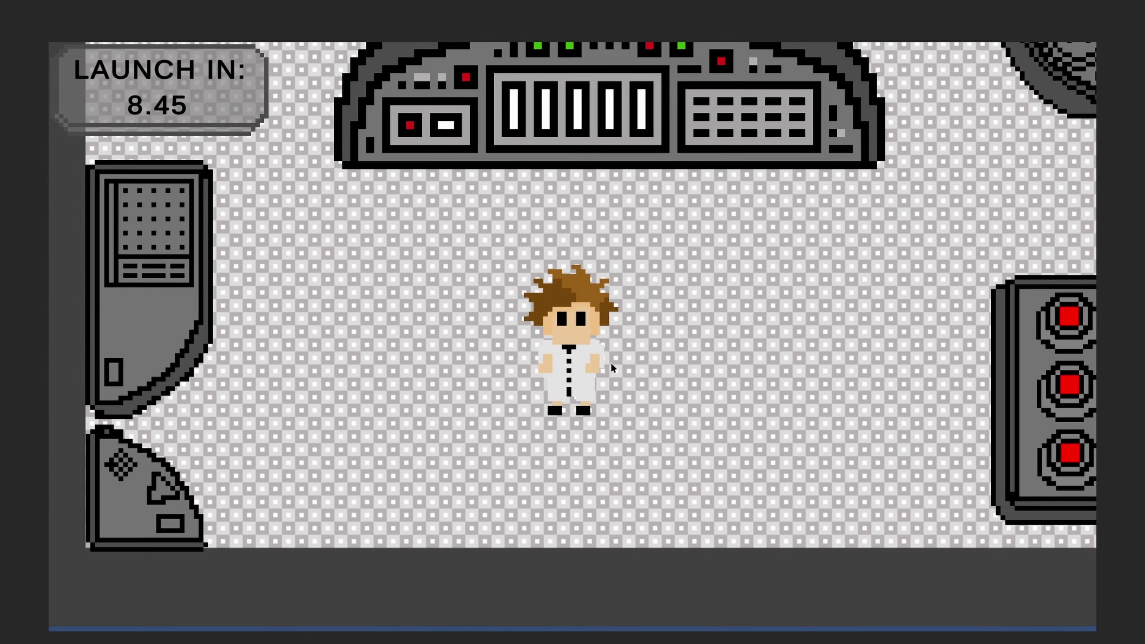
# Step: Restart the game from the game-over screen and walk the scientist across the floor to the main console
pyautogui.press('w')
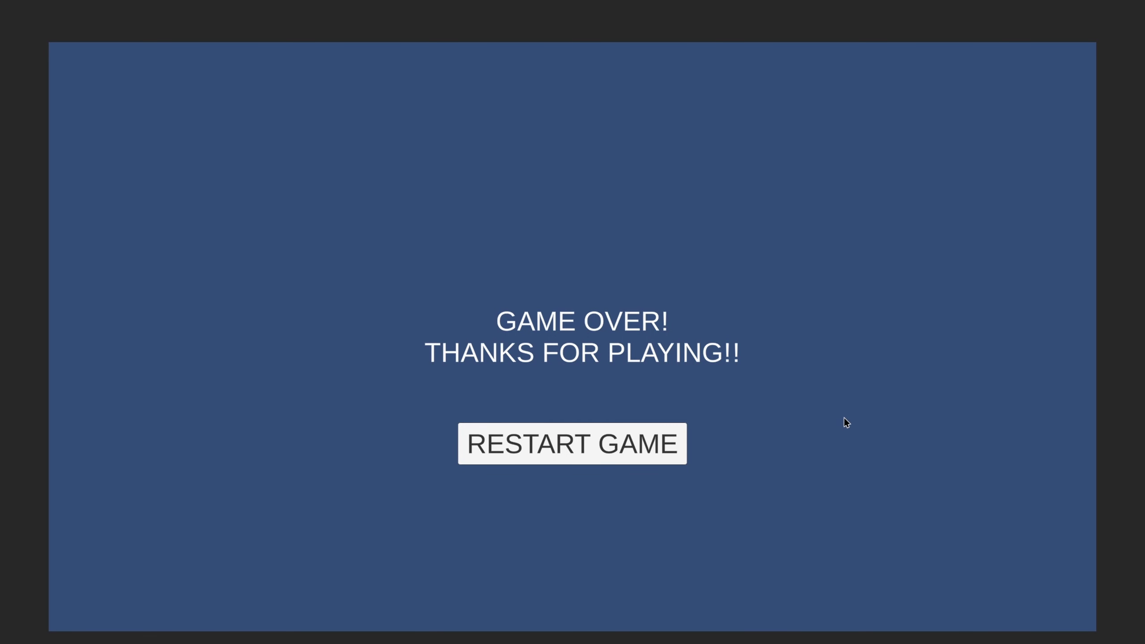
pyautogui.click(643, 444)
pyautogui.press('a')
pyautogui.press('w')
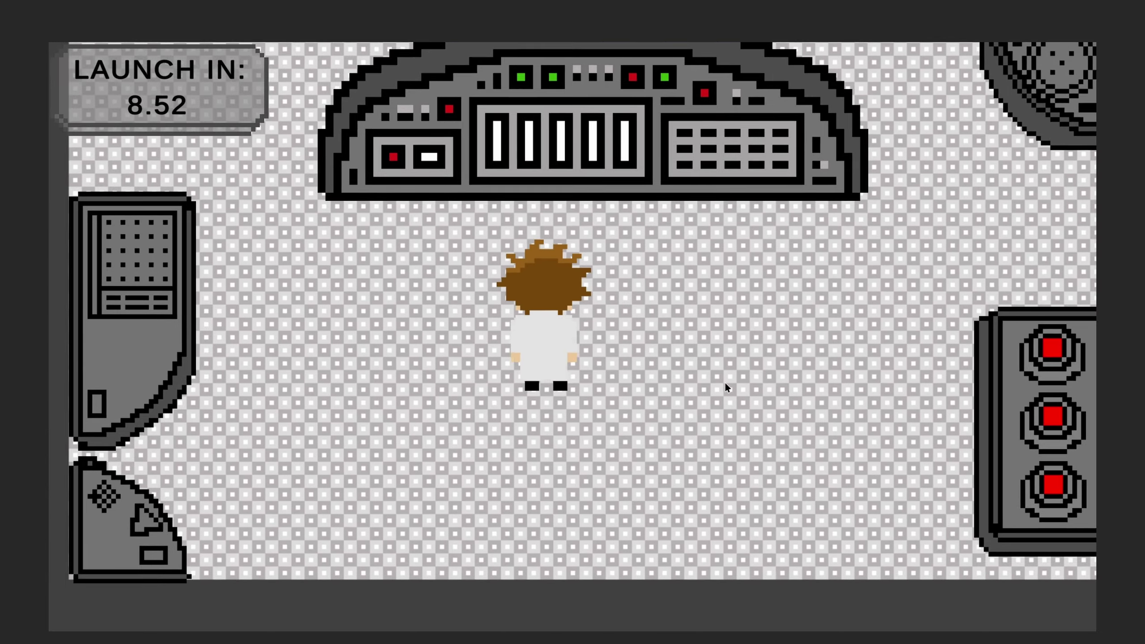
pyautogui.press('d')
pyautogui.press('a')
pyautogui.press('s')
pyautogui.press('d')
pyautogui.press('w')
pyautogui.press('a')
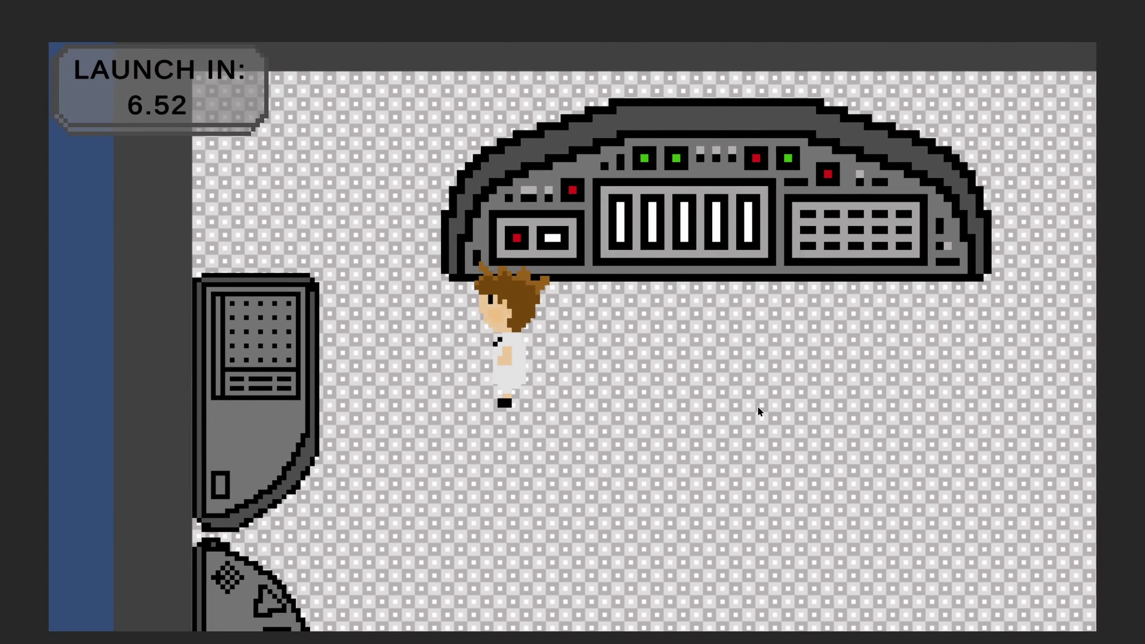
# Step: Test the losing ending by walking the scientist around the main console until the launch countdown runs out
pyautogui.press('w')
pyautogui.press('d')
pyautogui.press('Right')
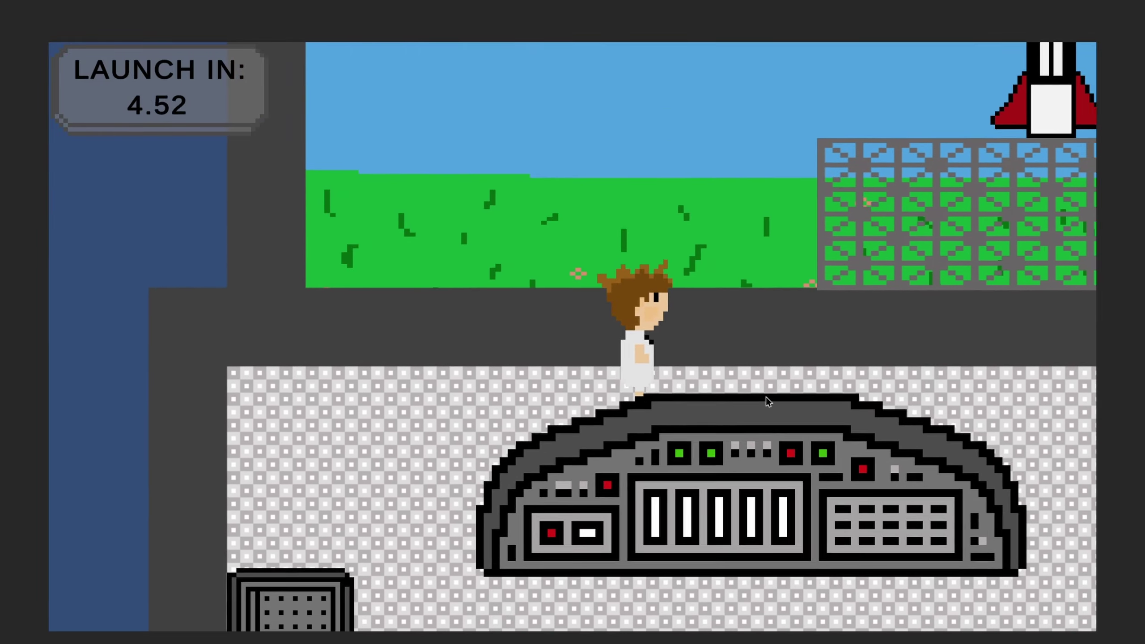
pyautogui.press('Up')
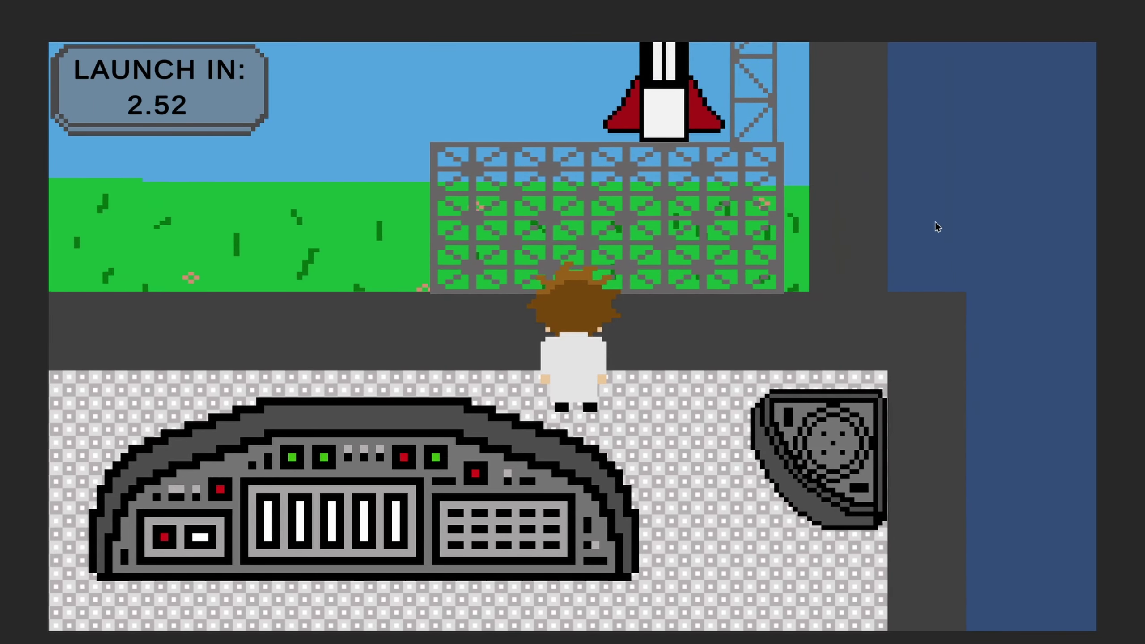
pyautogui.press('Down')
pyautogui.press('Right')
pyautogui.press('Down')
pyautogui.press('Left')
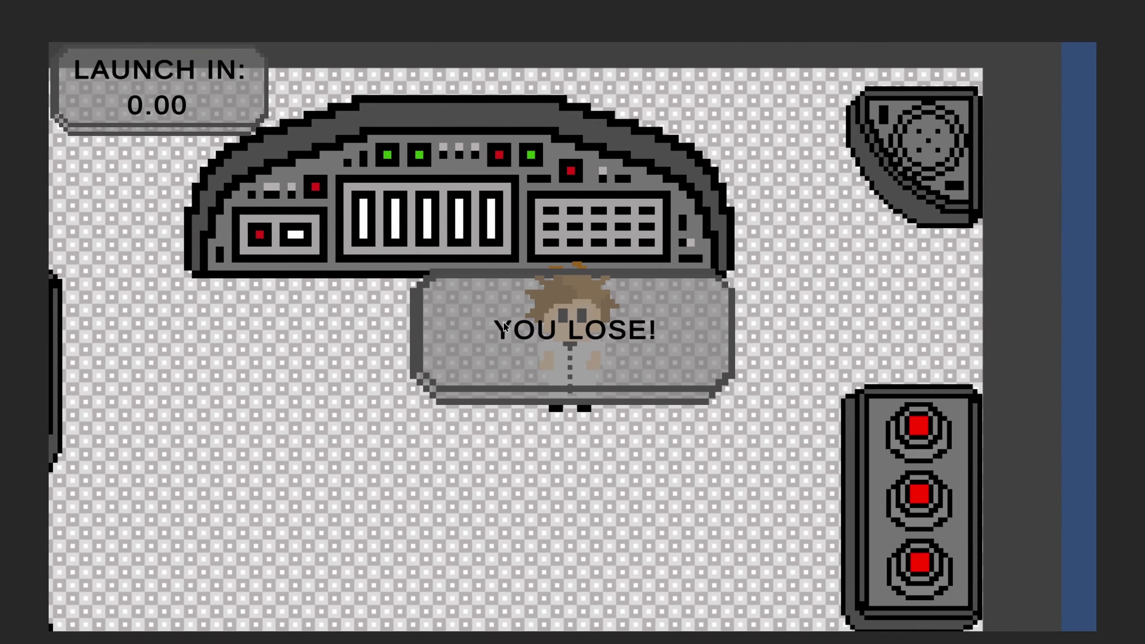
pyautogui.press('Left')
pyautogui.press('Right')
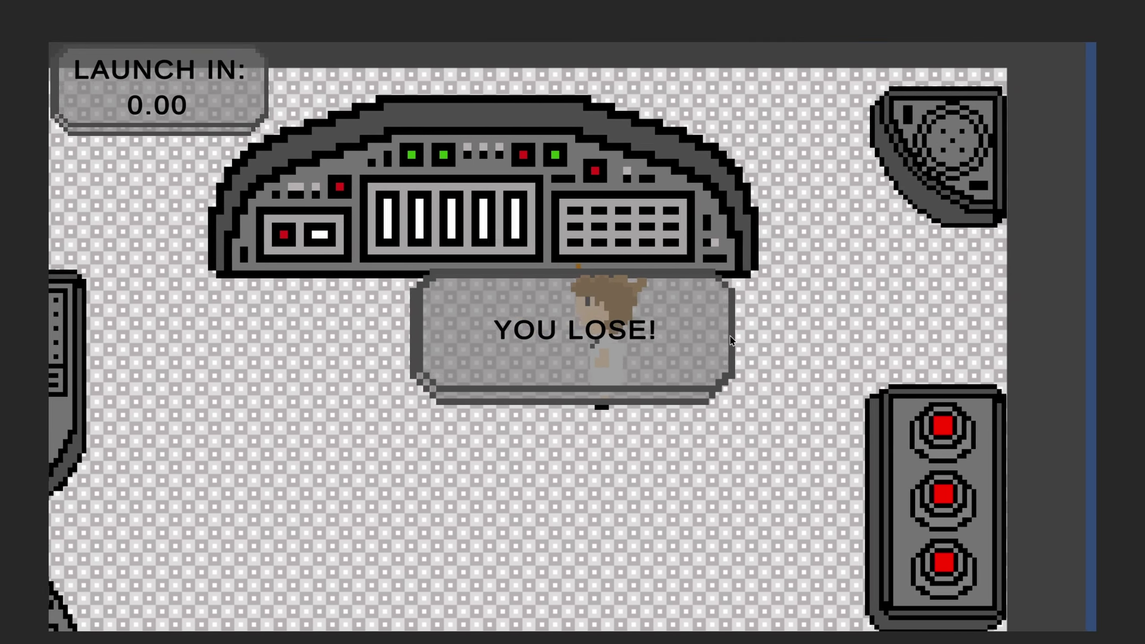
pyautogui.press('Left')
pyautogui.press('Right')
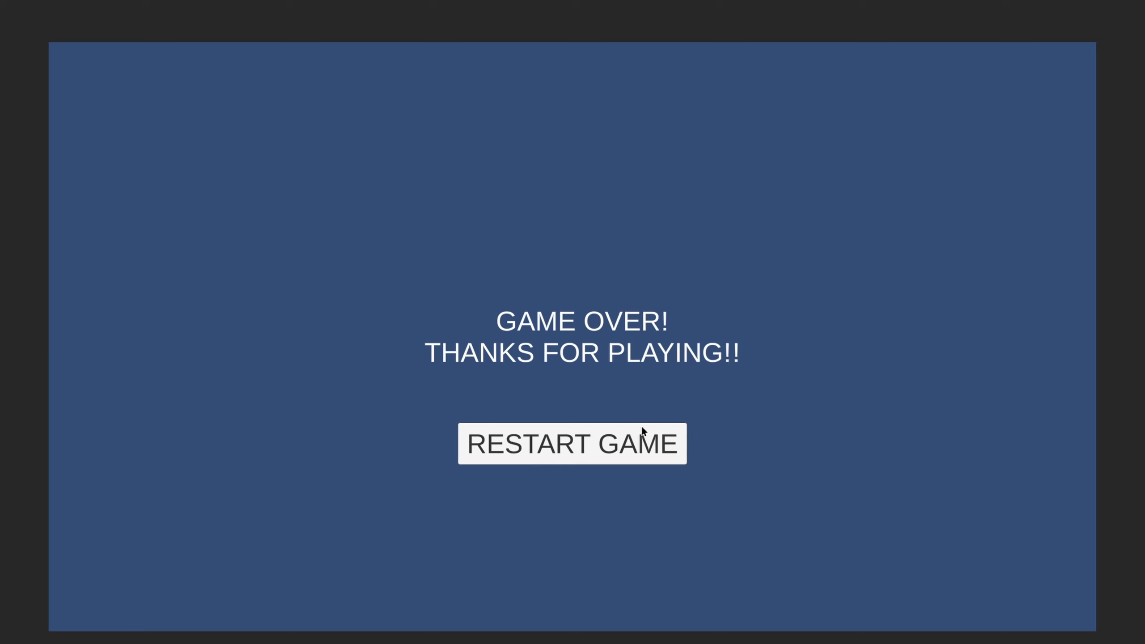
# Step: Restart the game after the loss and walk the scientist over to the floor between the main console and the three-light console
pyautogui.click(641, 434)
pyautogui.press('Left')
pyautogui.press('Up')
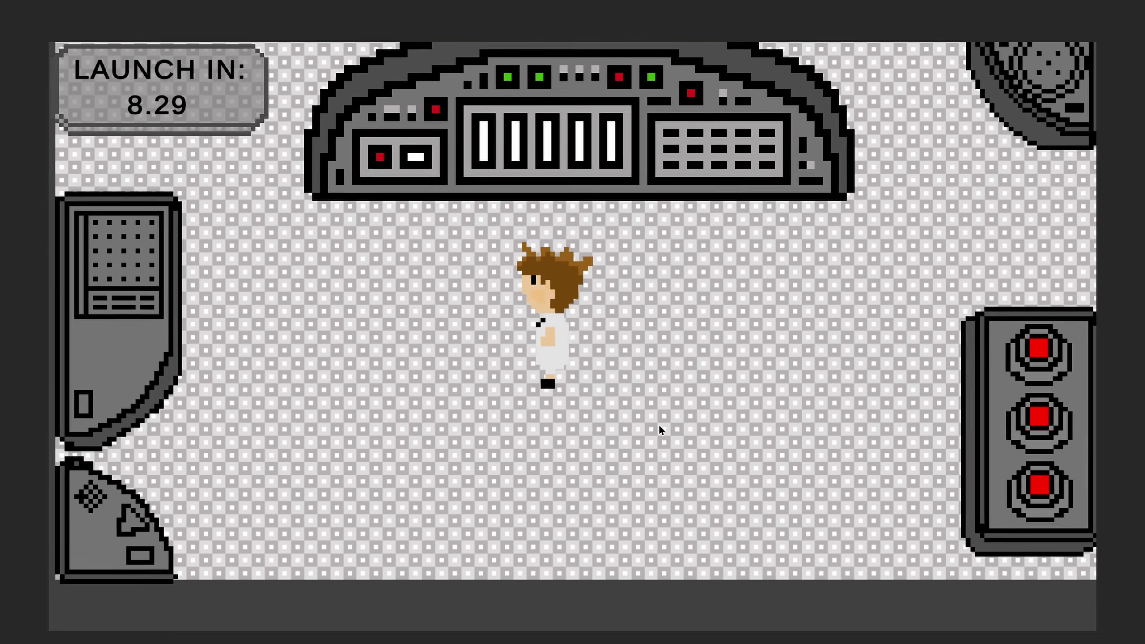
pyautogui.press('Down')
pyautogui.press('Right')
pyautogui.press('Up')
pyautogui.press('Left')
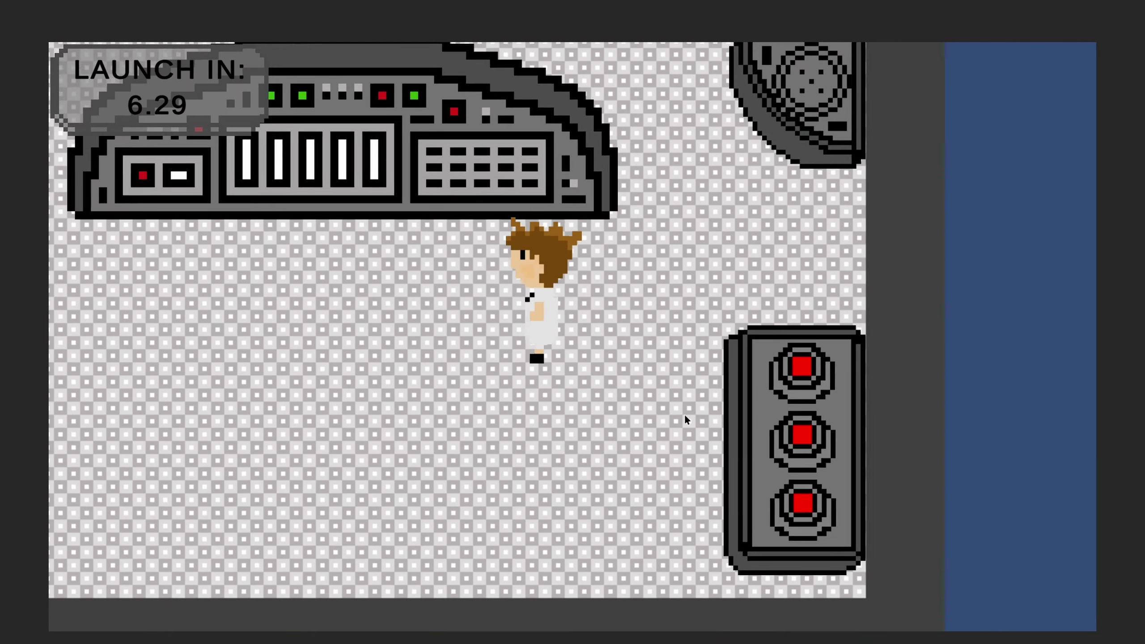
# Step: Wander the open lab floor without solving puzzles while the launch countdown runs down
pyautogui.press('Down')
pyautogui.press('Right')
pyautogui.press('Up')
pyautogui.press('Left')
pyautogui.press('Up')
pyautogui.press('Right')
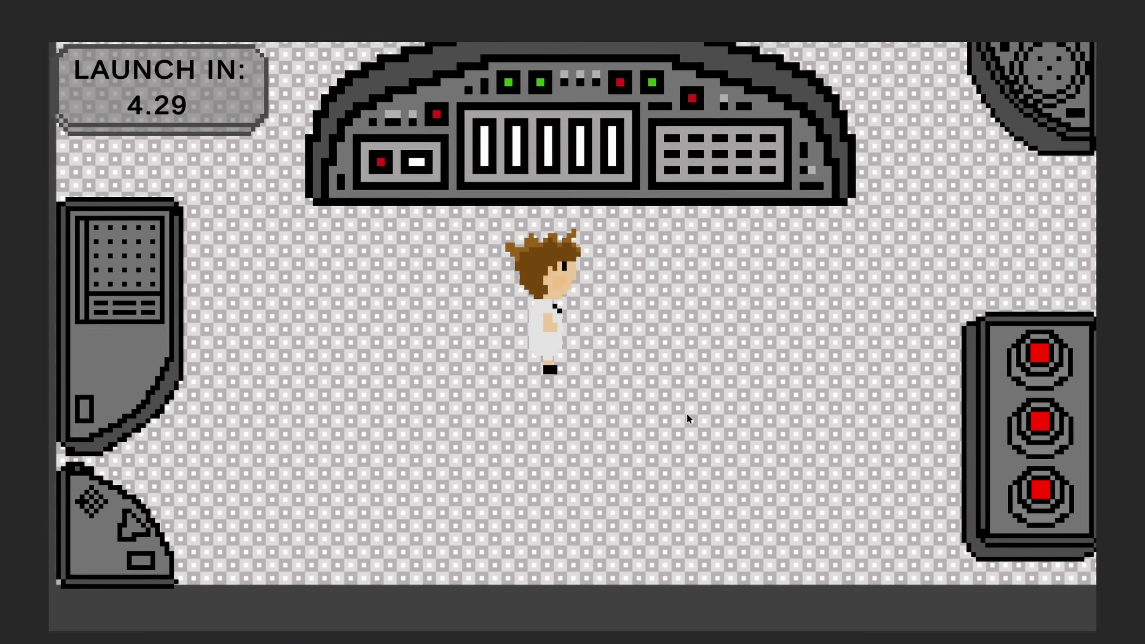
pyautogui.press('Up')
pyautogui.press('Down')
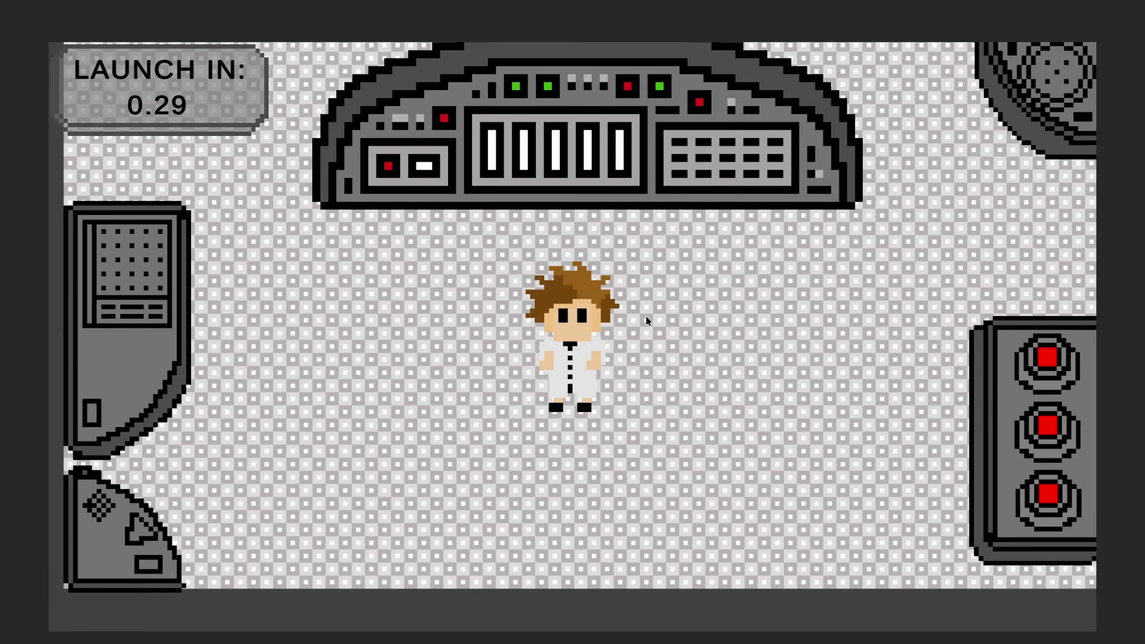
# Step: Walk the scientist between the main console and the wall consoles in a new round to check movement and the timer
pyautogui.press('Left')
pyautogui.press('Right')
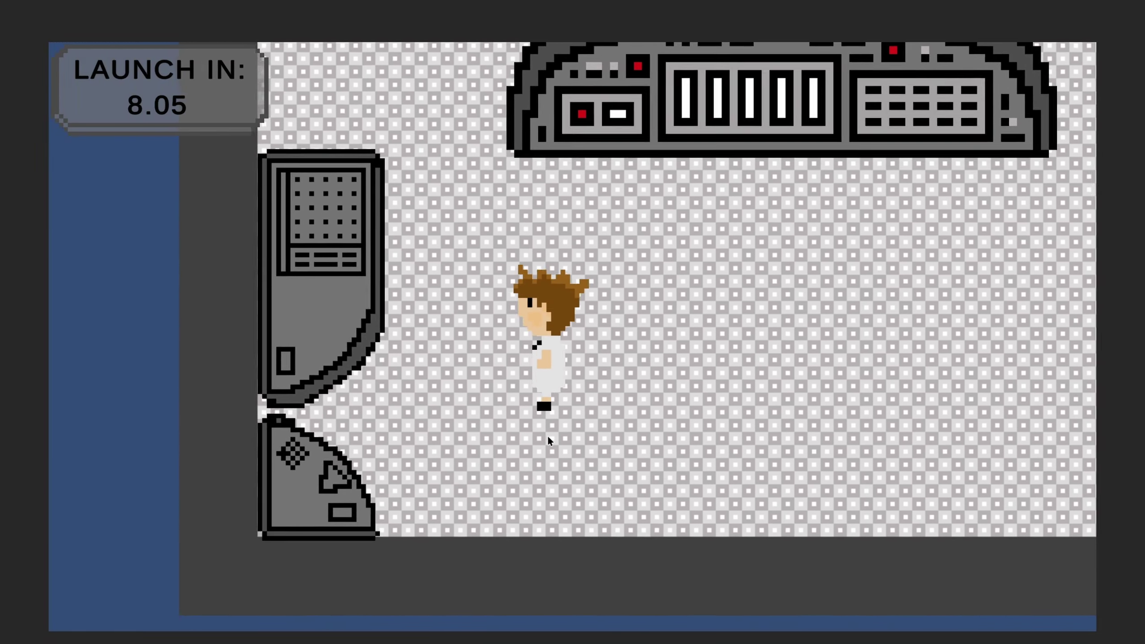
pyautogui.press('Up')
pyautogui.press('Left')
pyautogui.press('Down')
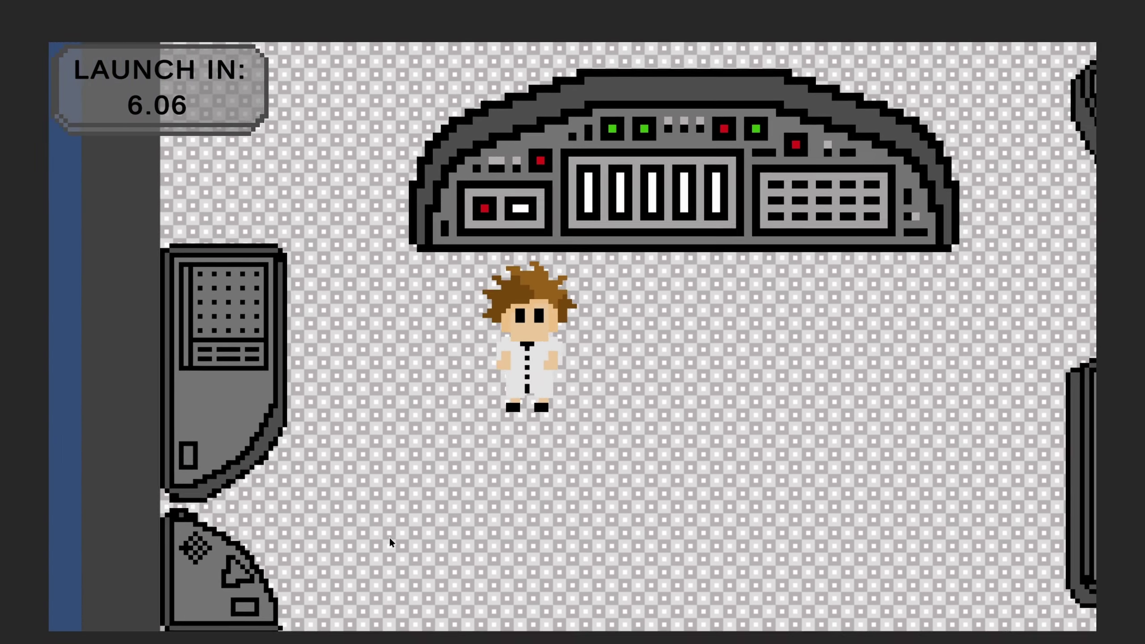
pyautogui.press('Right')
pyautogui.press('Up')
pyautogui.press('Right')
pyautogui.press('Up')
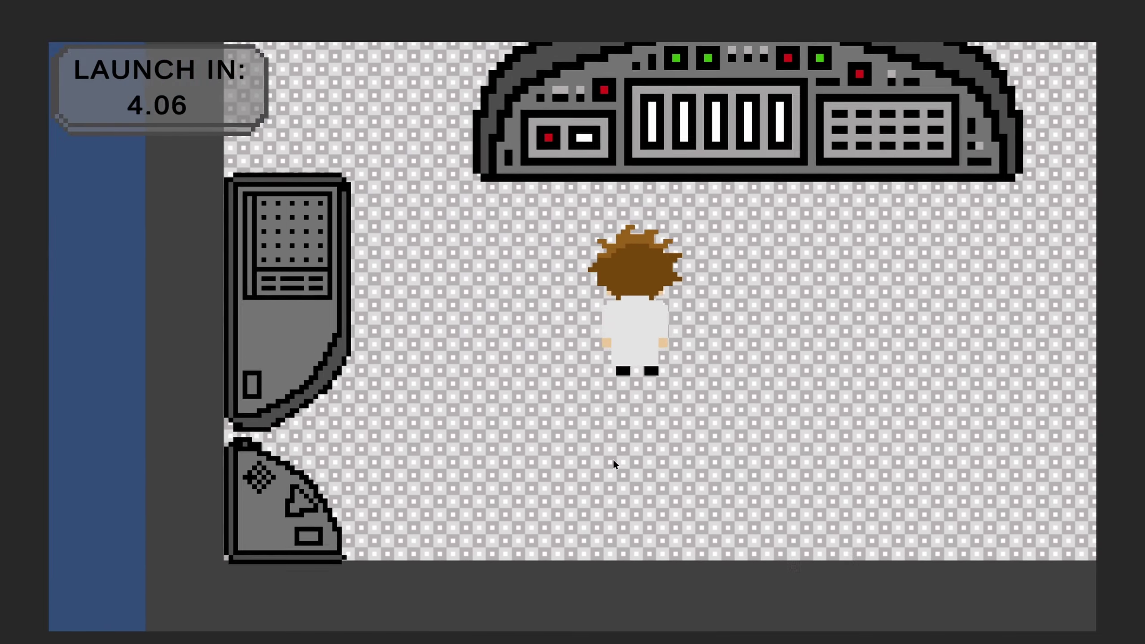
pyautogui.press('Left')
pyautogui.press('Down')
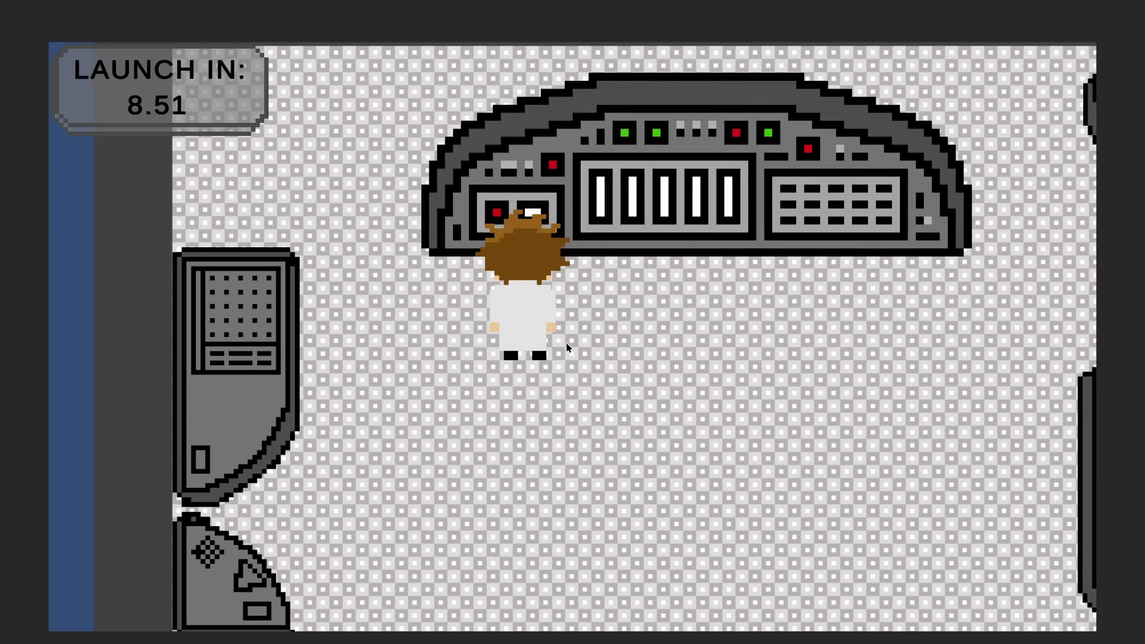
# Step: Add extra launch time at the main console, then open the pipe puzzle
pyautogui.press('e')
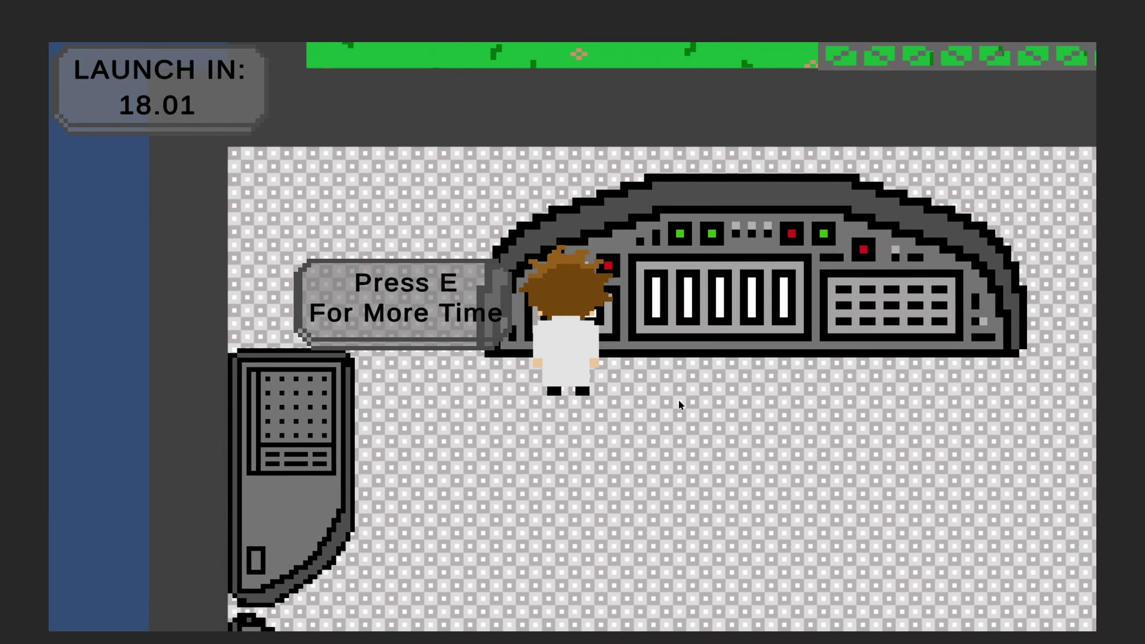
pyautogui.press('e')
pyautogui.press('d')
pyautogui.press('s')
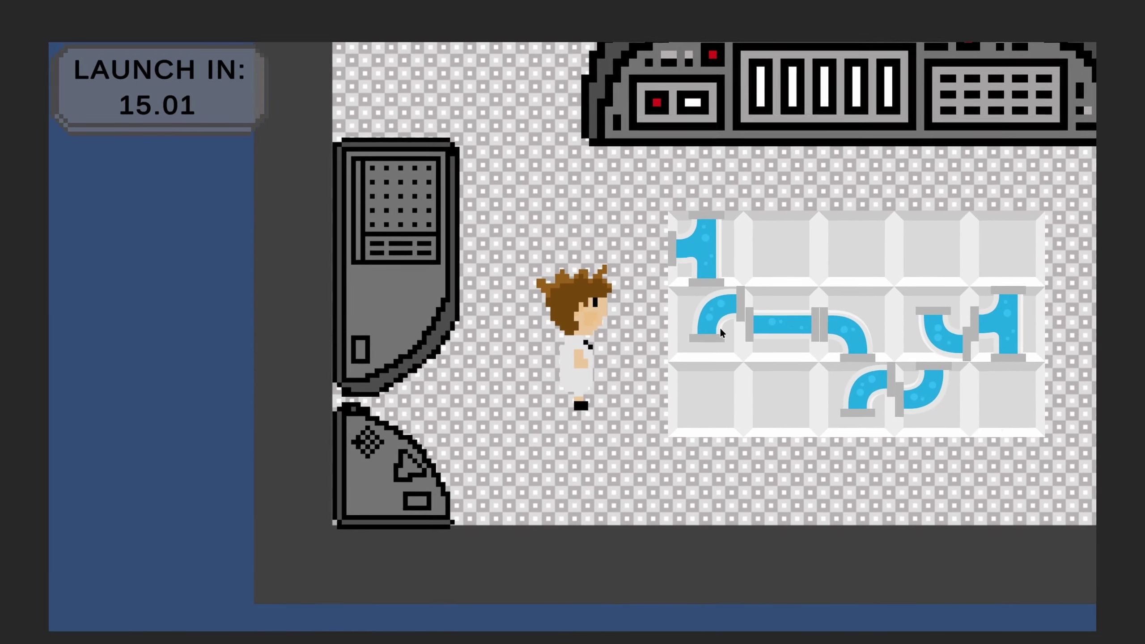
# Step: Solve the pipe puzzle by rotating the curved pieces until they form one continuous line
pyautogui.click(721, 328)
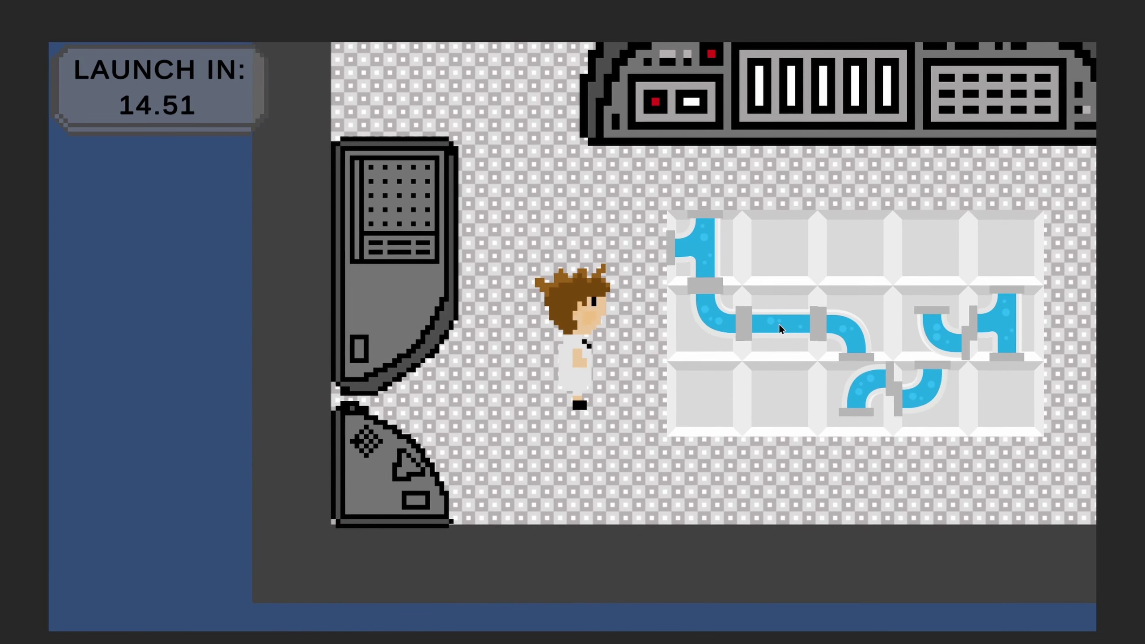
pyautogui.click(859, 324)
pyautogui.click(859, 325)
pyautogui.click(859, 325)
pyautogui.click(859, 325)
pyautogui.click(874, 384)
pyautogui.click(935, 389)
pyautogui.click(938, 389)
pyautogui.click(938, 389)
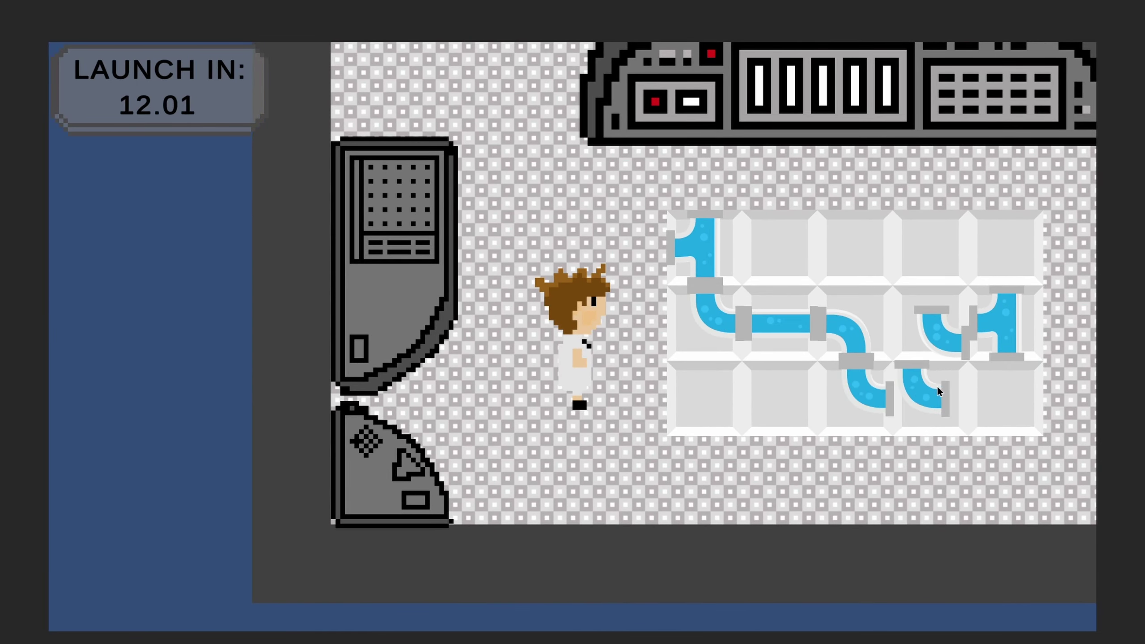
pyautogui.click(939, 389)
pyautogui.click(950, 339)
pyautogui.click(950, 337)
pyautogui.click(950, 337)
# Step: Walk to the matching console, start the matching puzzle and move the first object toward the silhouettes
pyautogui.press('s')
pyautogui.press('a')
pyautogui.press('e')
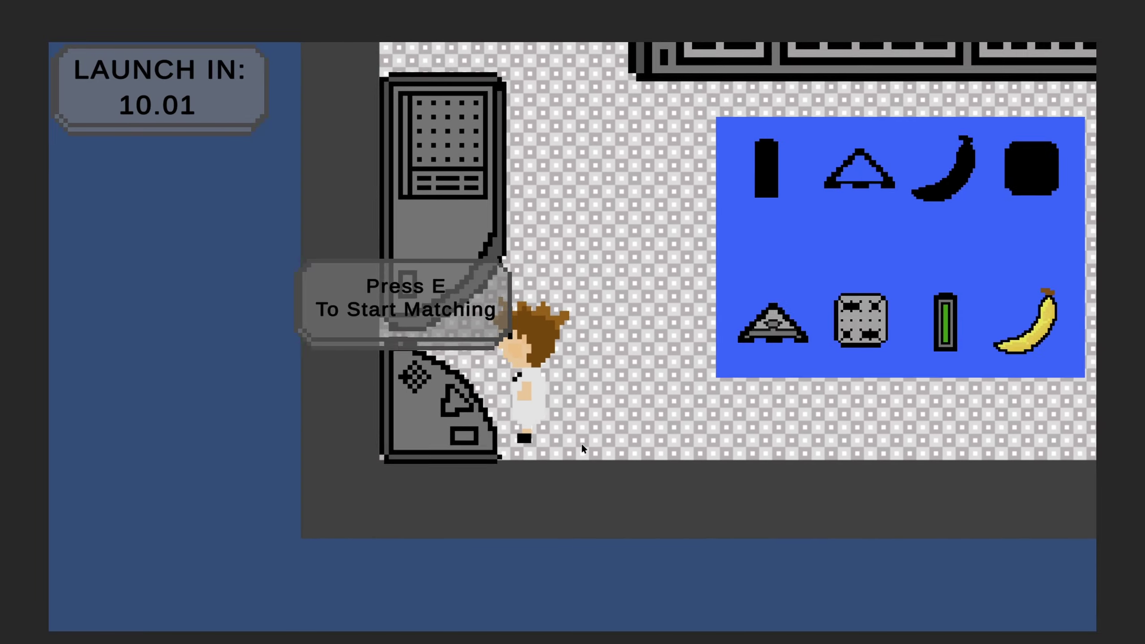
pyautogui.press('d')
pyautogui.press('w')
pyautogui.moveTo(786, 331); pyautogui.dragTo(814, 266)
# Step: Add more launch time at the main console and match the remaining objects to their silhouettes
pyautogui.press('w')
pyautogui.press('e')
pyautogui.moveTo(782, 554); pyautogui.dragTo(947, 433)
pyautogui.moveTo(943, 592); pyautogui.dragTo(859, 436)
pyautogui.moveTo(861, 589); pyautogui.dragTo(695, 486)
# Step: Walk the scientist past the main console to the Navigation console and bring up the compass puzzle
pyautogui.press('d')
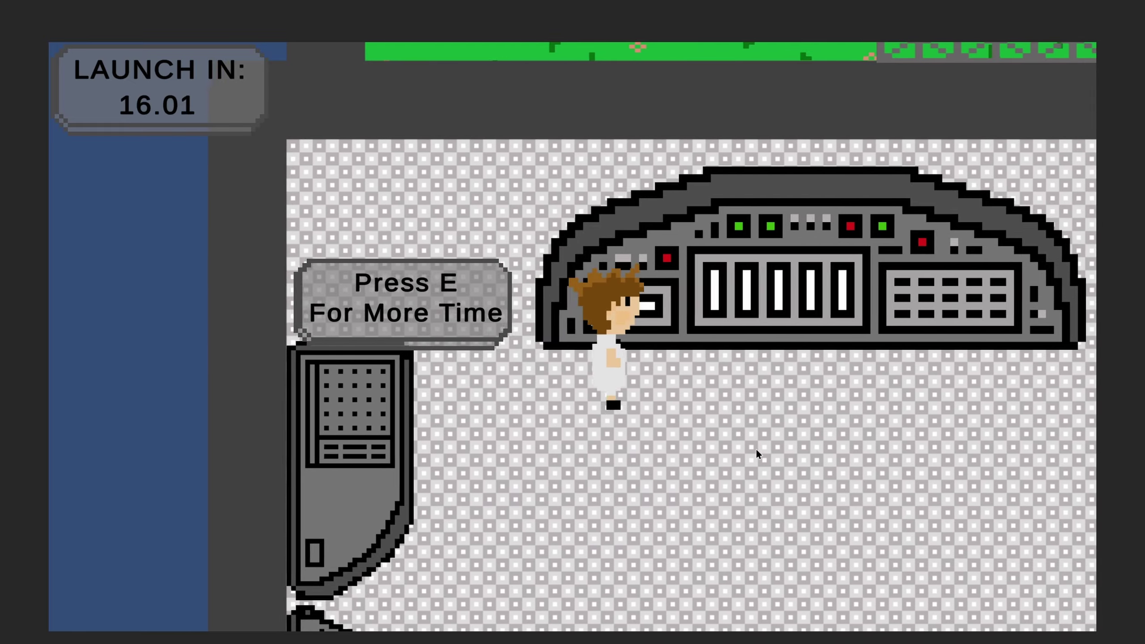
pyautogui.press('d')
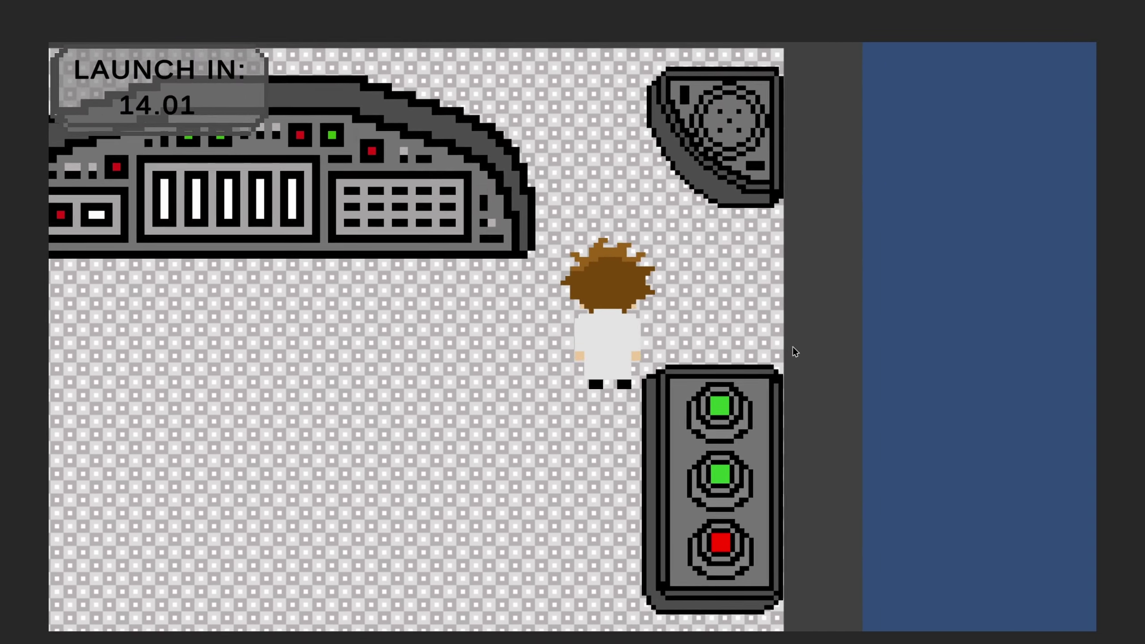
pyautogui.press('w')
pyautogui.press('s')
pyautogui.press('a')
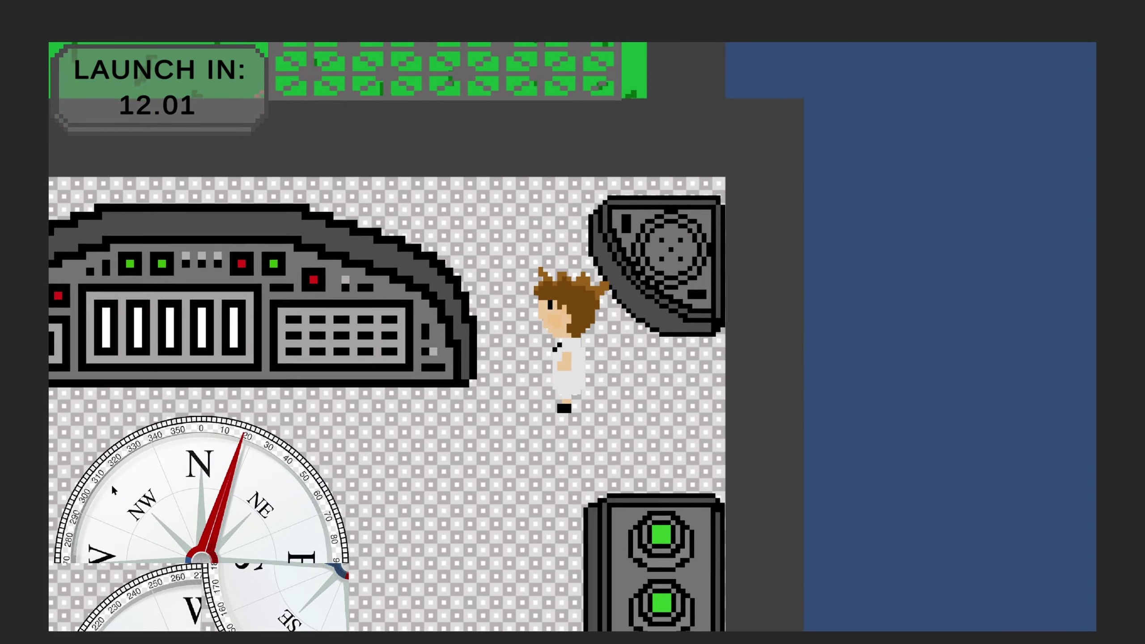
pyautogui.press('w')
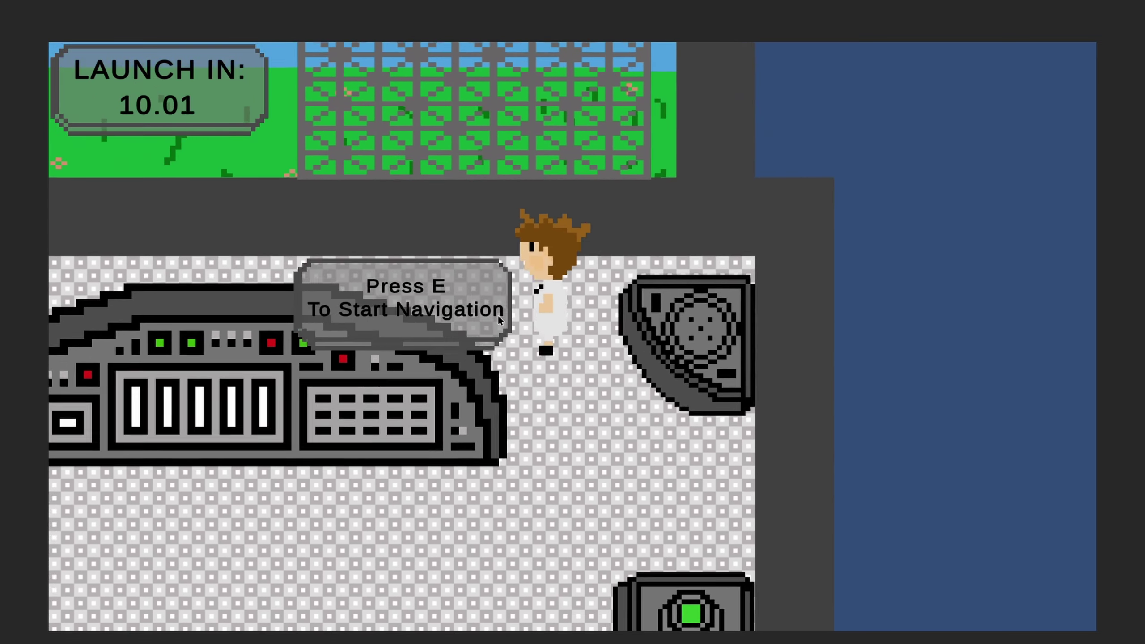